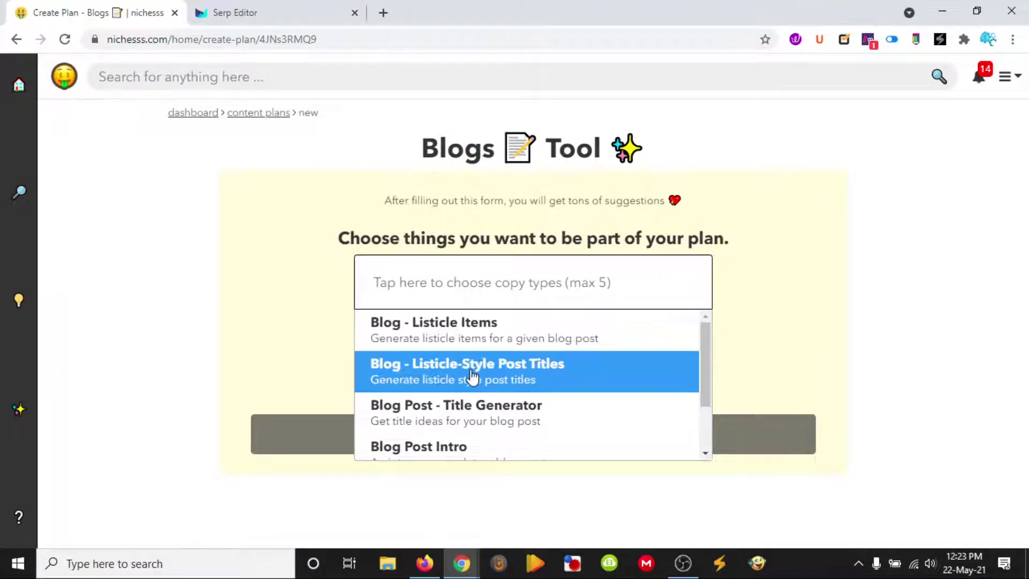
Add Blog Post - Title Generator, Blog Post Intro and Blog Post Outline as the plan's copy types
{"action": "scroll", "coordinate": [510, 389], "scroll_direction": "down", "scroll_amount": 2}
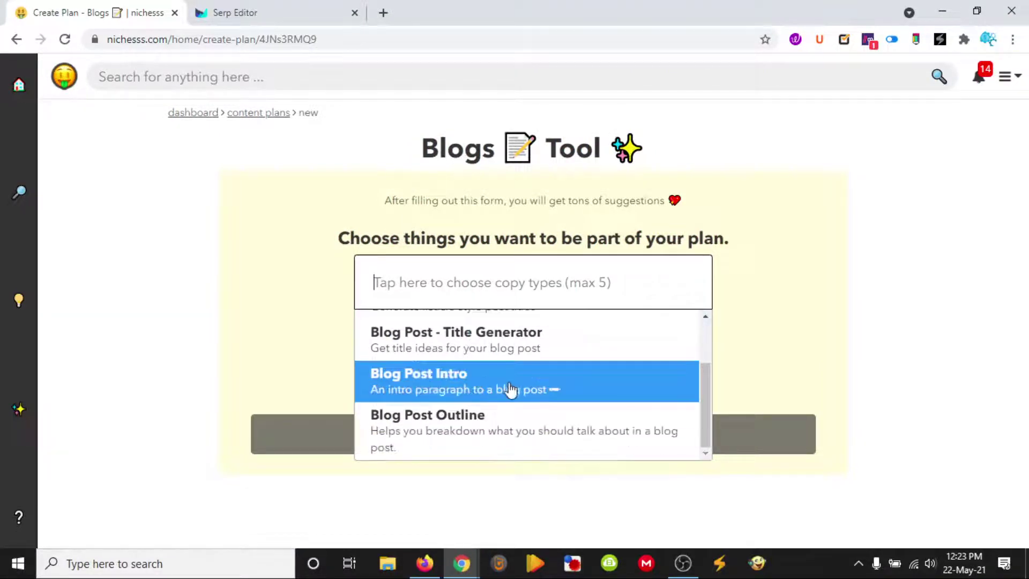
{"action": "left_click", "coordinate": [537, 344]}
{"action": "left_click", "coordinate": [563, 287]}
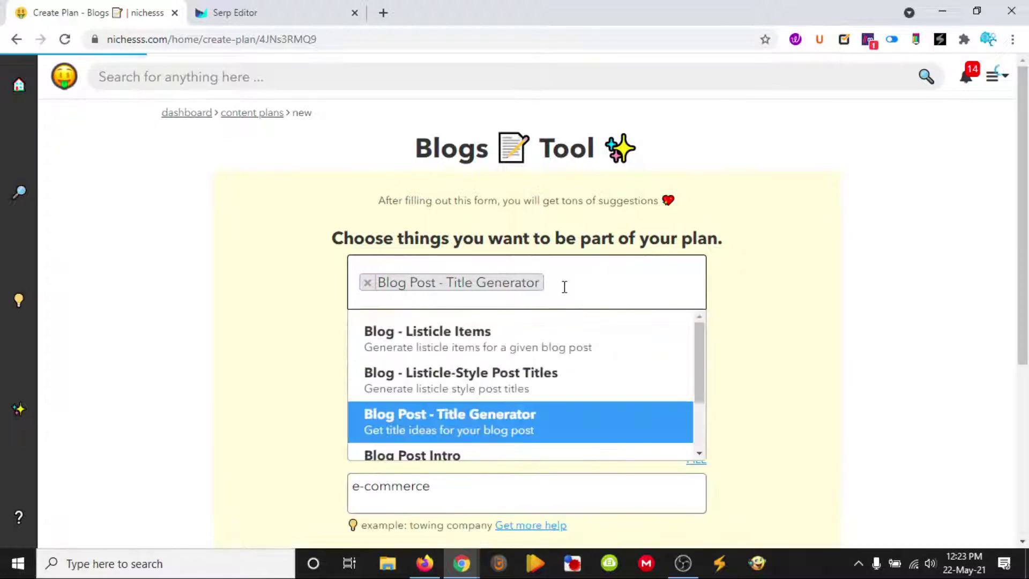
{"action": "scroll", "coordinate": [493, 407], "scroll_direction": "down", "scroll_amount": 1}
{"action": "left_click", "coordinate": [478, 378]}
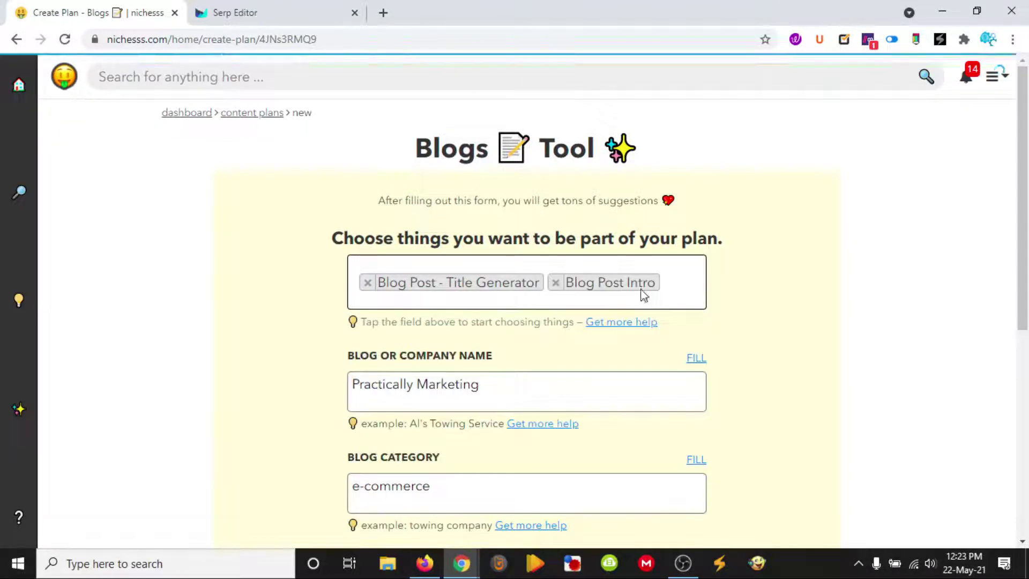
{"action": "left_click", "coordinate": [667, 282]}
{"action": "scroll", "coordinate": [563, 390], "scroll_direction": "down", "scroll_amount": 1}
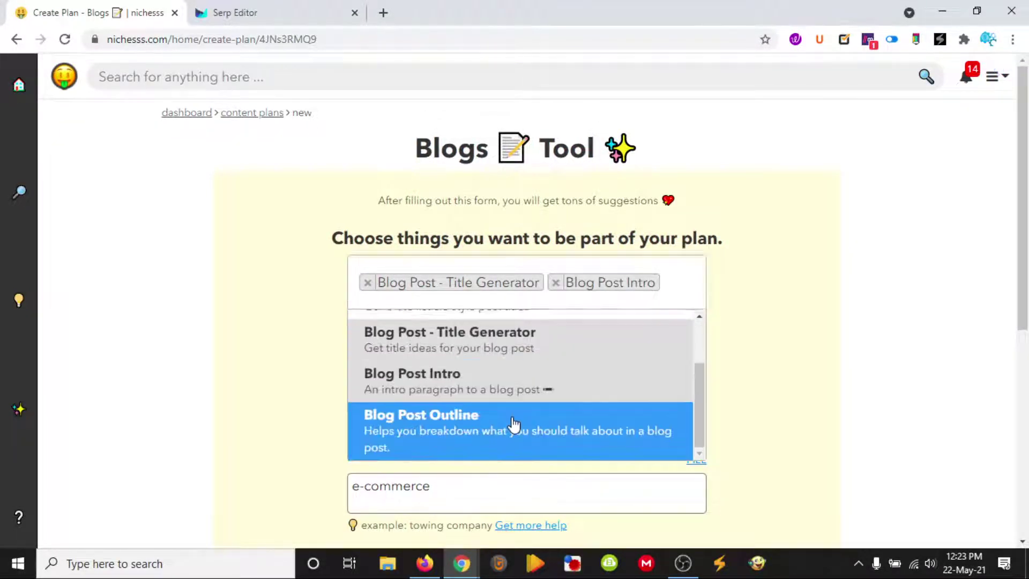
{"action": "left_click", "coordinate": [515, 429]}
{"action": "scroll", "coordinate": [343, 306], "scroll_direction": "down", "scroll_amount": 3}
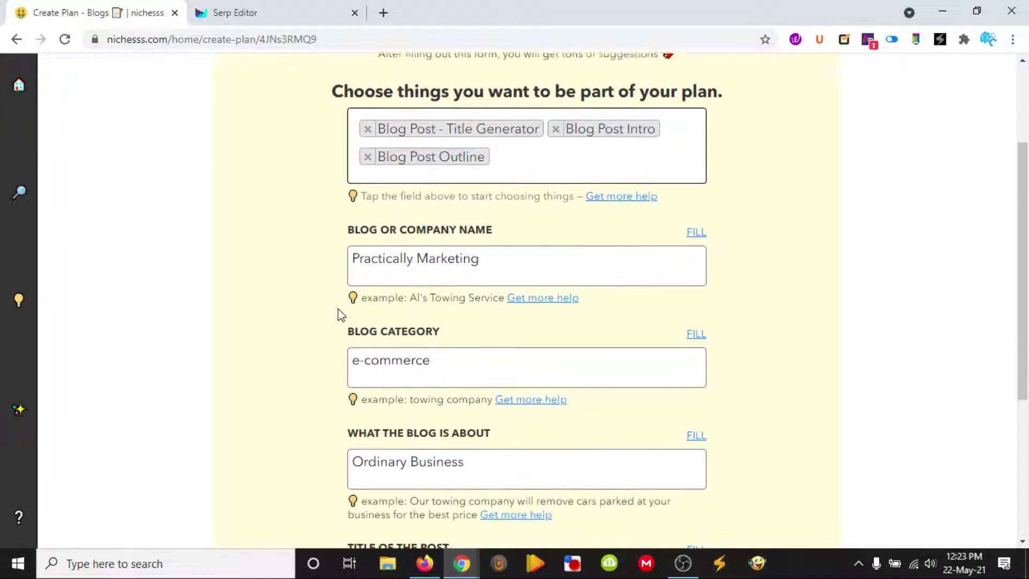
{"action": "scroll", "coordinate": [449, 347], "scroll_direction": "down", "scroll_amount": 1}
Change the Blog Category to Marketing and delete the old Ordinary Business topic
{"action": "left_click_drag", "start_coordinate": [446, 277], "coordinate": [271, 277]}
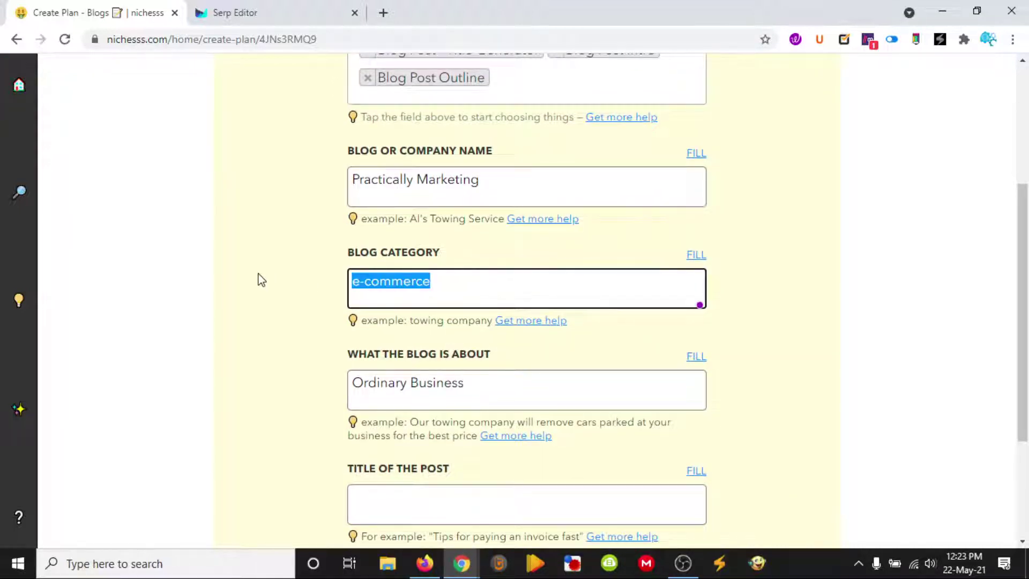
{"action": "type", "text": "Marketing"}
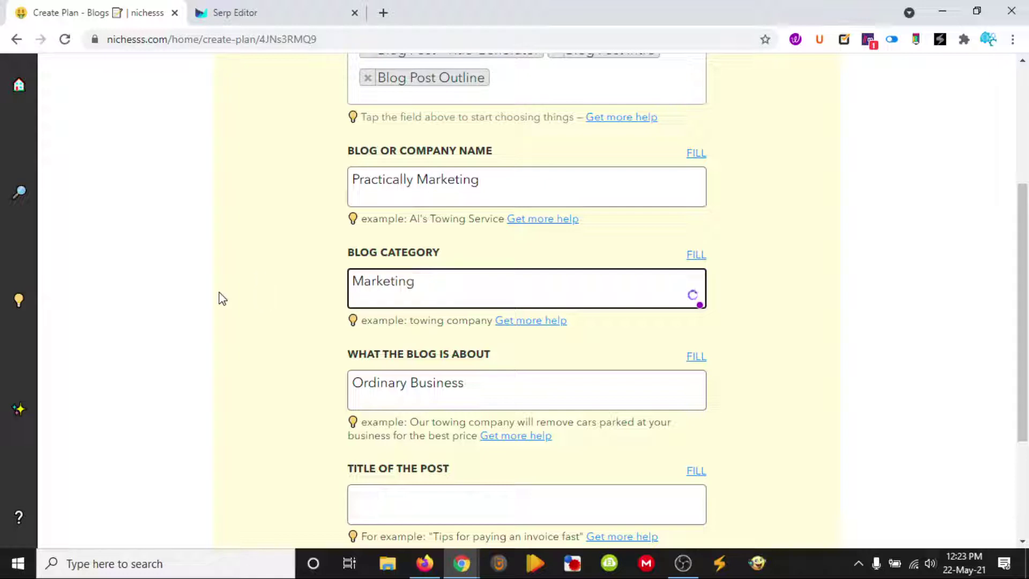
{"action": "left_click", "coordinate": [247, 311]}
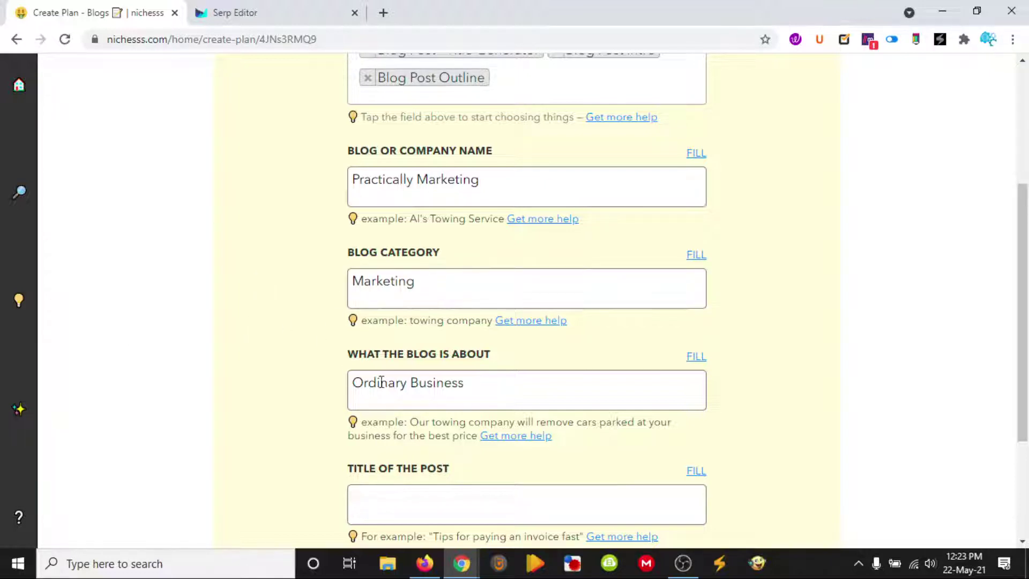
{"action": "left_click_drag", "start_coordinate": [467, 383], "coordinate": [270, 367]}
{"action": "key", "text": "BackSpace"}
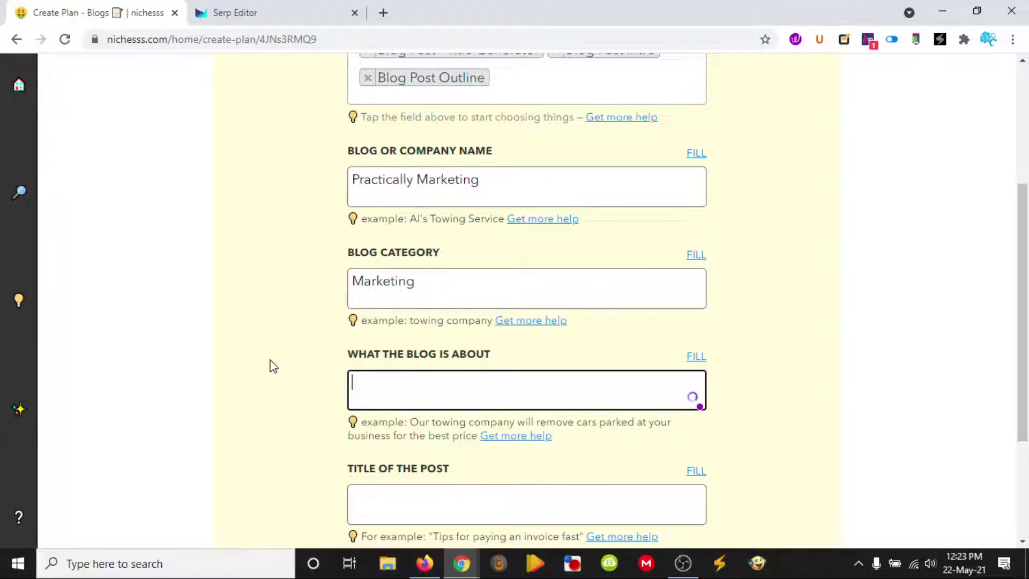
Copy 'Digital Marketing' from the Outranking heading into the blog topic field
{"action": "left_click", "coordinate": [249, 10]}
{"action": "left_click_drag", "start_coordinate": [271, 188], "coordinate": [453, 188]}
{"action": "key", "text": "ctrl+c"}
{"action": "left_click", "coordinate": [86, 13]}
{"action": "key", "text": "ctrl+v"}
{"action": "scroll", "coordinate": [384, 415], "scroll_direction": "down", "scroll_amount": 1}
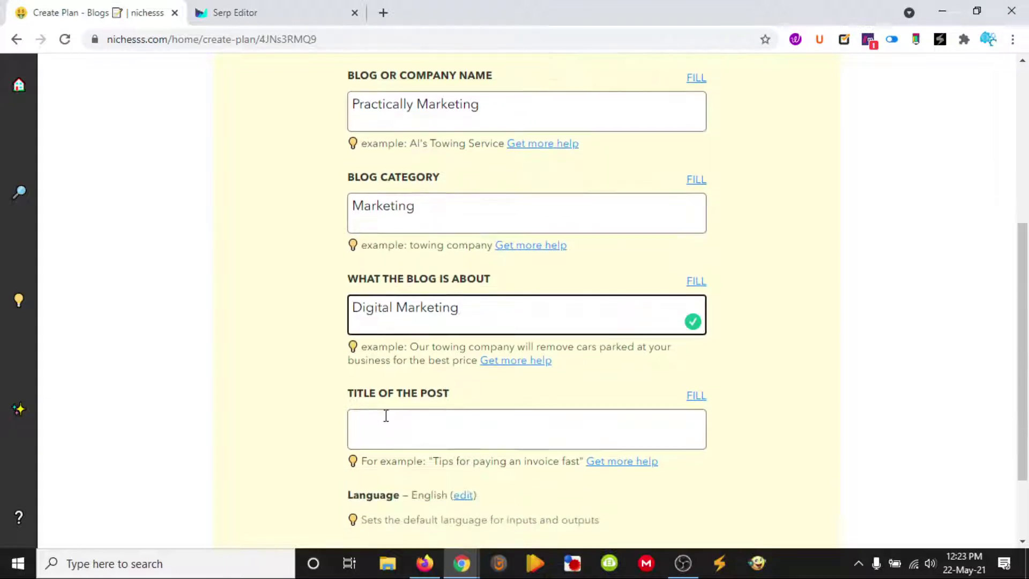
Enter the post title 'Why digital marketing is not an option'
{"action": "left_click", "coordinate": [383, 423]}
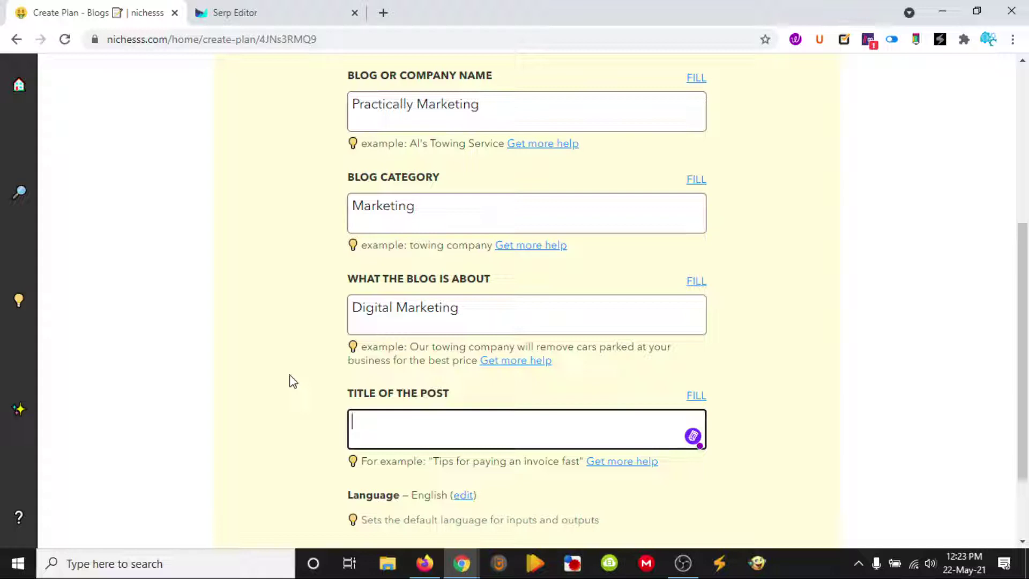
{"action": "type", "text": "Why digital marketing is not an op"}
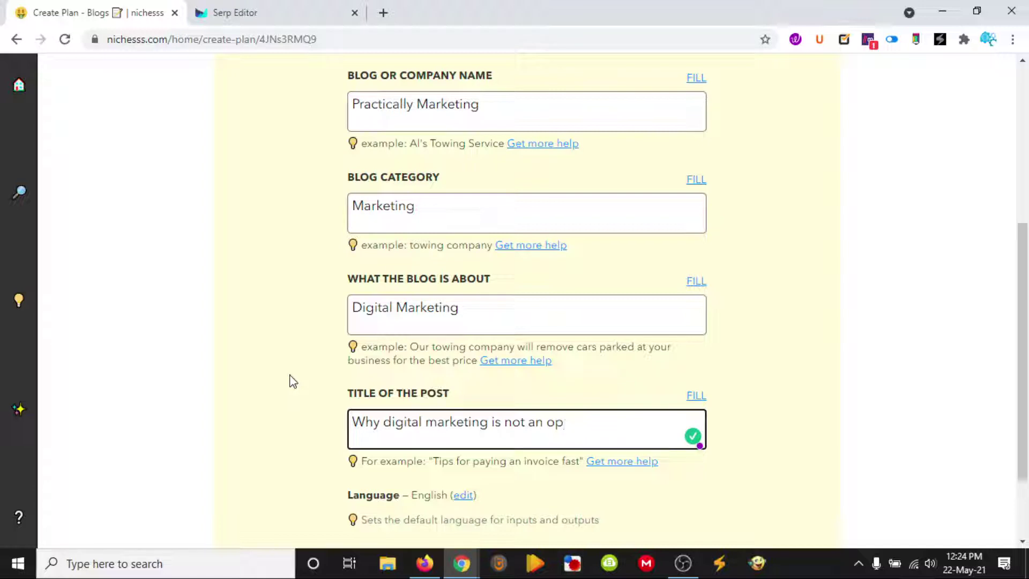
{"action": "type", "text": "t"}
{"action": "type", "text": "tion"}
{"action": "scroll", "coordinate": [230, 452], "scroll_direction": "down", "scroll_amount": 1}
{"action": "scroll", "coordinate": [284, 405], "scroll_direction": "down", "scroll_amount": 1}
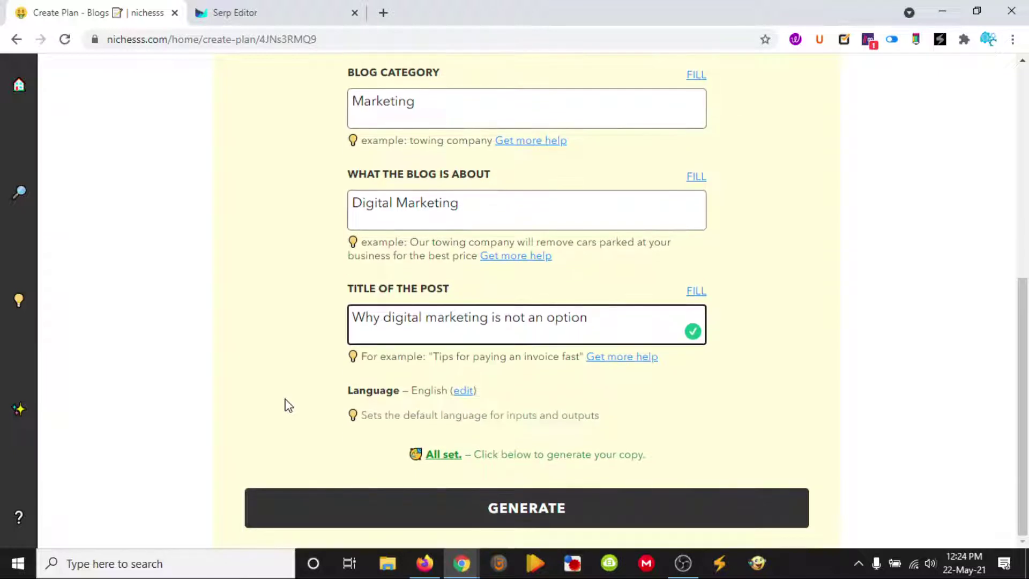
Generate the Practically Marketing plan and review its generated titles, intro and outline
{"action": "left_click", "coordinate": [485, 509]}
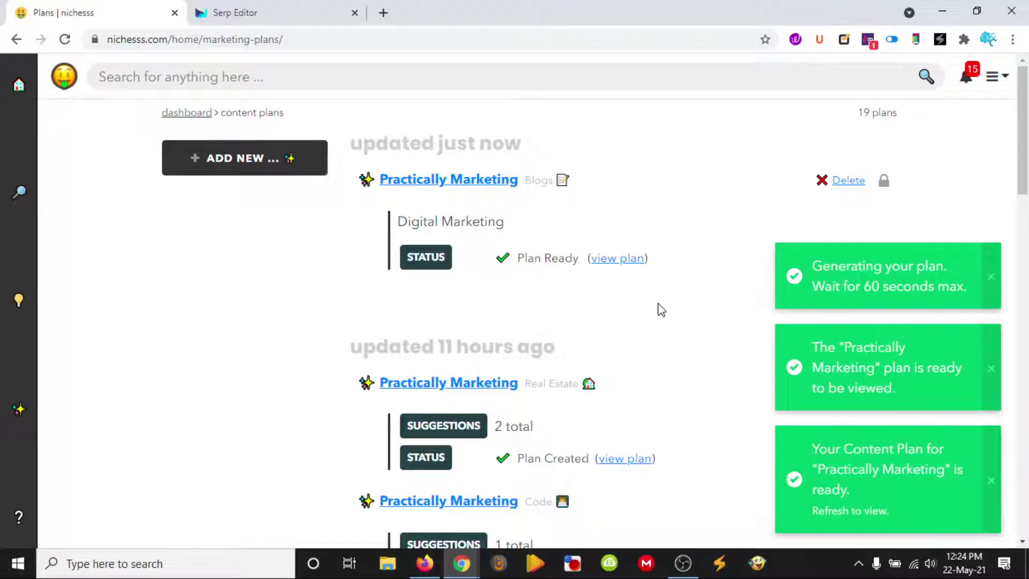
{"action": "scroll", "coordinate": [659, 308], "scroll_direction": "down", "scroll_amount": 1}
{"action": "scroll", "coordinate": [659, 308], "scroll_direction": "up", "scroll_amount": 1}
{"action": "left_click", "coordinate": [621, 260]}
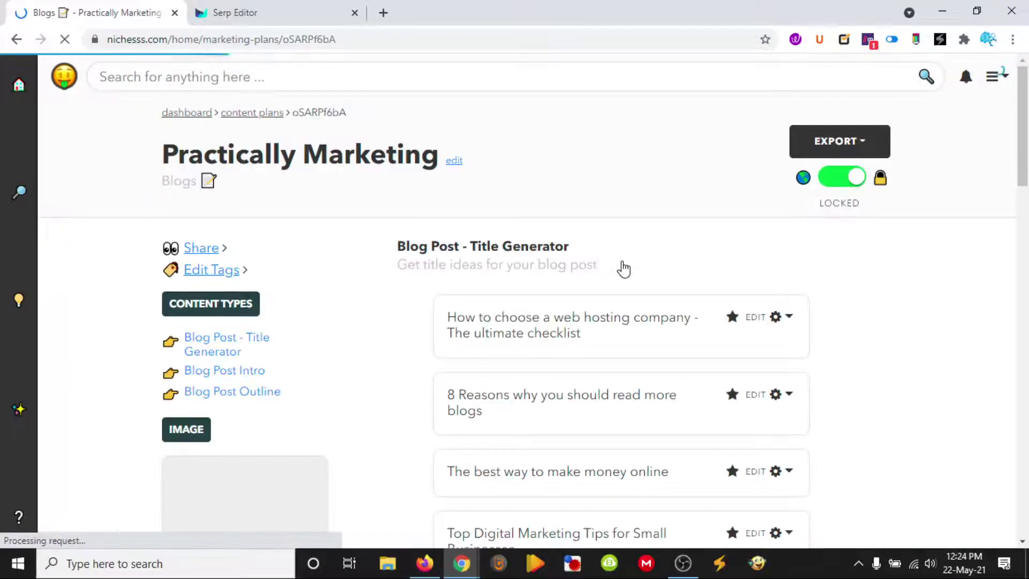
{"action": "scroll", "coordinate": [625, 266], "scroll_direction": "down", "scroll_amount": 8}
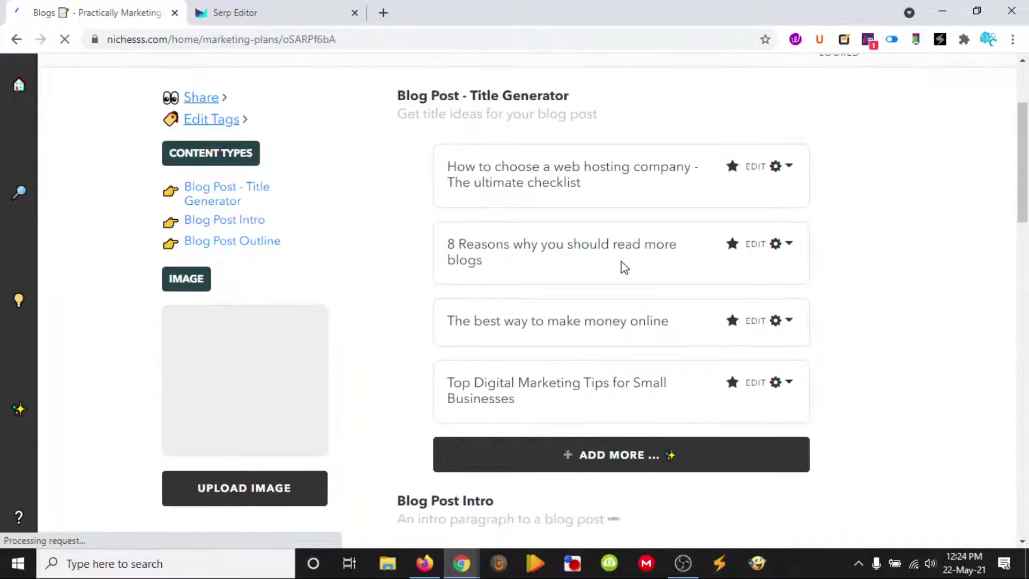
{"action": "scroll", "coordinate": [481, 256], "scroll_direction": "down", "scroll_amount": 11}
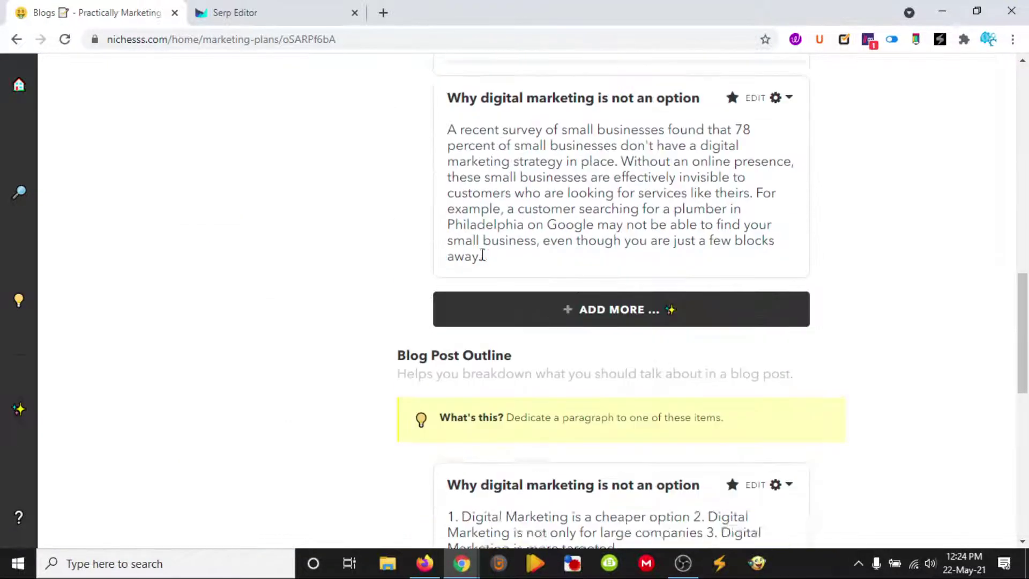
{"action": "scroll", "coordinate": [456, 322], "scroll_direction": "down", "scroll_amount": 6}
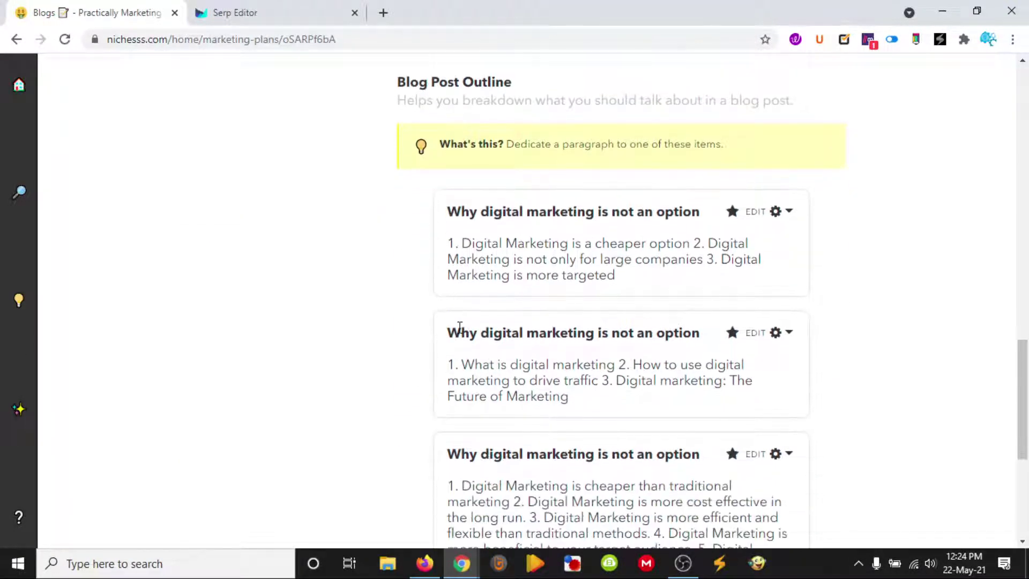
{"action": "scroll", "coordinate": [458, 325], "scroll_direction": "down", "scroll_amount": 2}
{"action": "scroll", "coordinate": [459, 321], "scroll_direction": "up", "scroll_amount": 20}
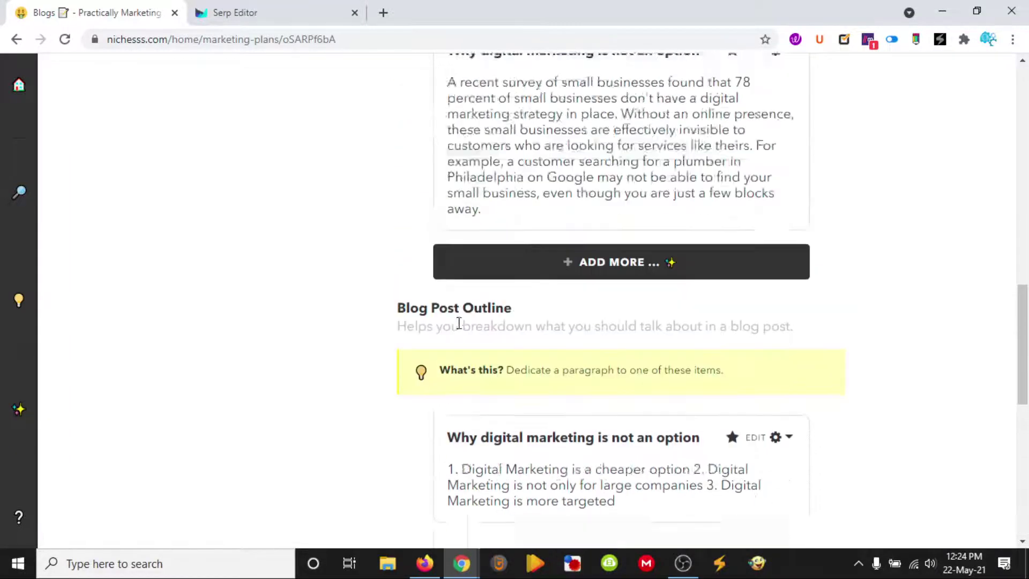
{"action": "scroll", "coordinate": [458, 321], "scroll_direction": "up", "scroll_amount": 3}
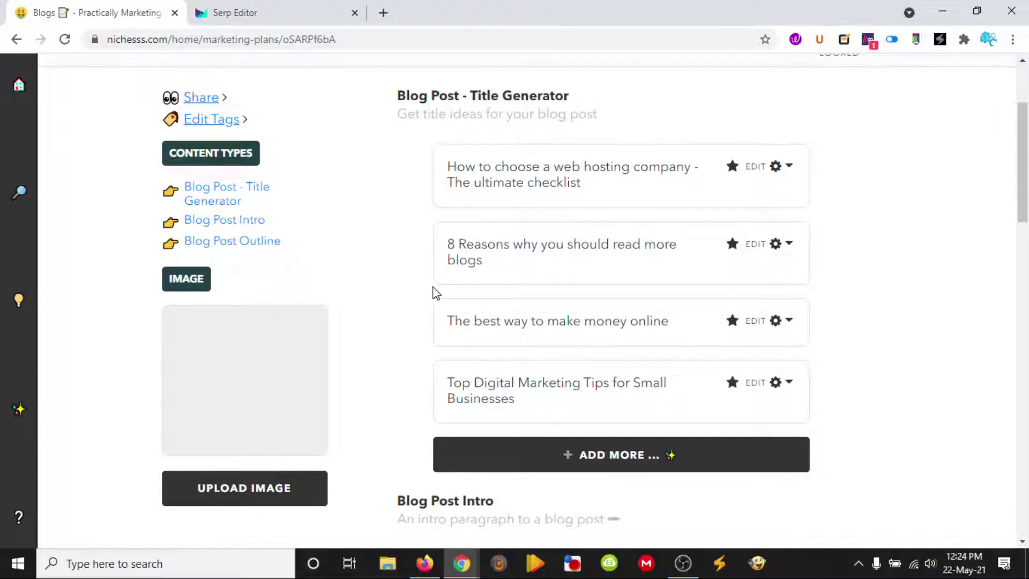
{"action": "scroll", "coordinate": [482, 327], "scroll_direction": "down", "scroll_amount": 1}
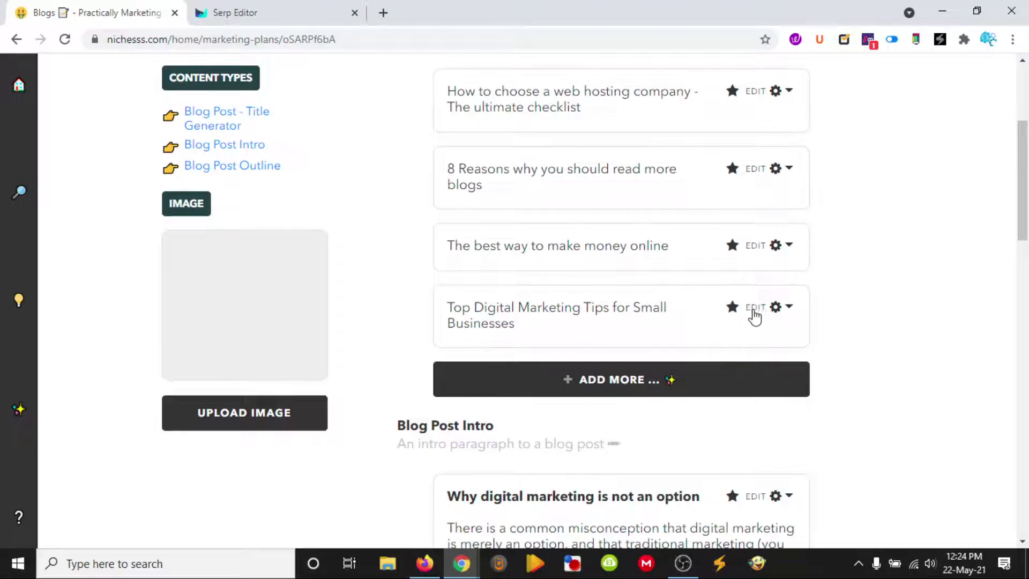
Copy the 'Top Digital Marketing Tips for Small Businesses' title and return to Outranking
{"action": "left_click", "coordinate": [787, 307]}
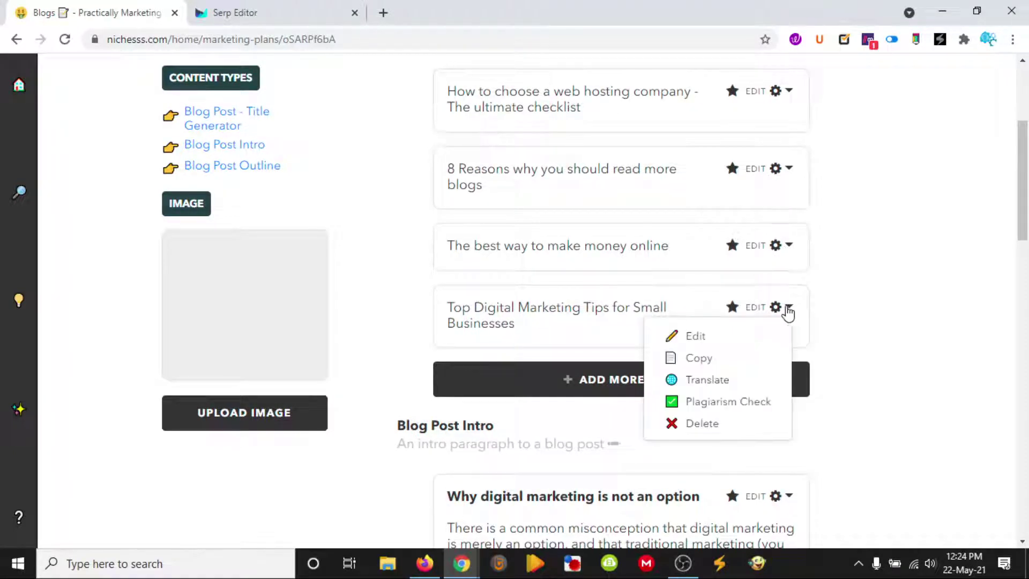
{"action": "left_click", "coordinate": [715, 358]}
{"action": "left_click", "coordinate": [231, 12]}
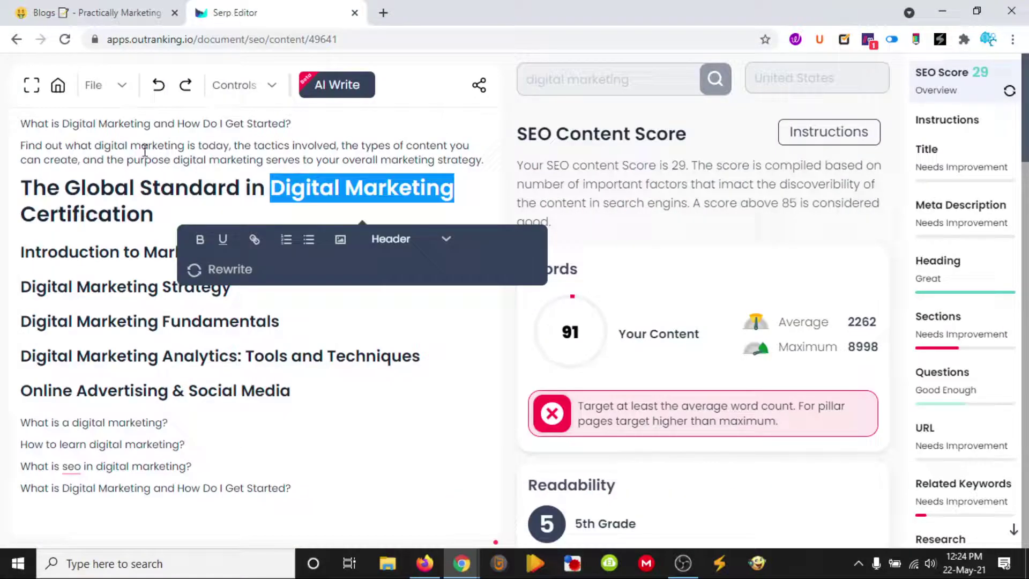
Replace the main heading with the pasted 'Top Digital Marketing Tips for Small Businesses' title
{"action": "left_click", "coordinate": [111, 141]}
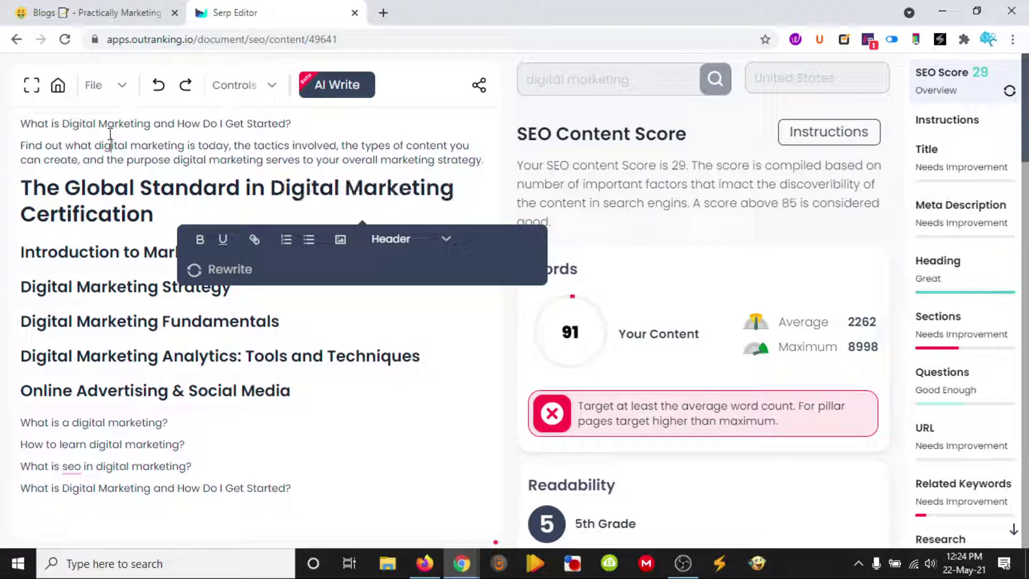
{"action": "left_click", "coordinate": [807, 141]}
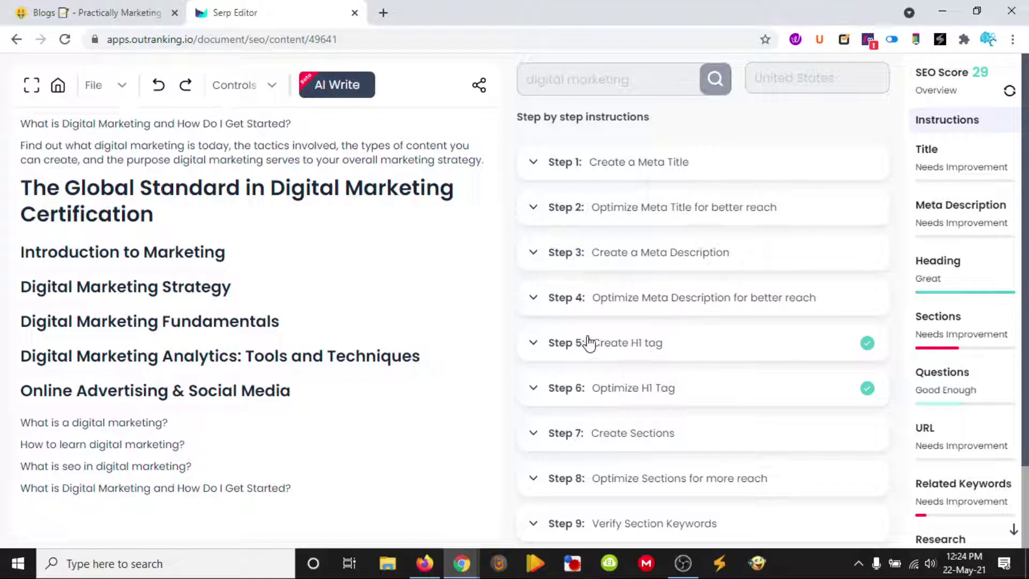
{"action": "left_click_drag", "start_coordinate": [156, 214], "coordinate": [2, 192]}
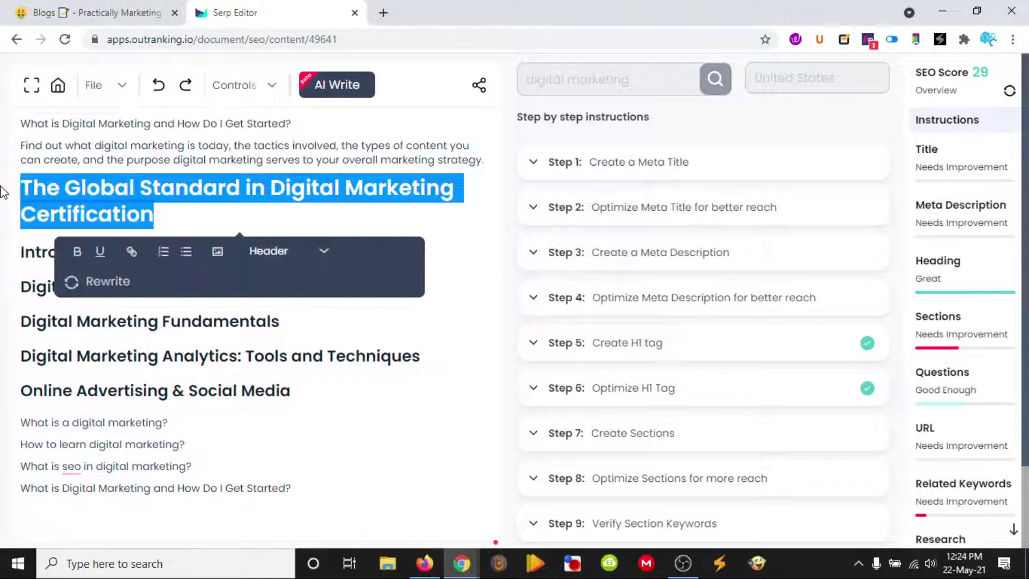
{"action": "key", "text": "ctrl+v"}
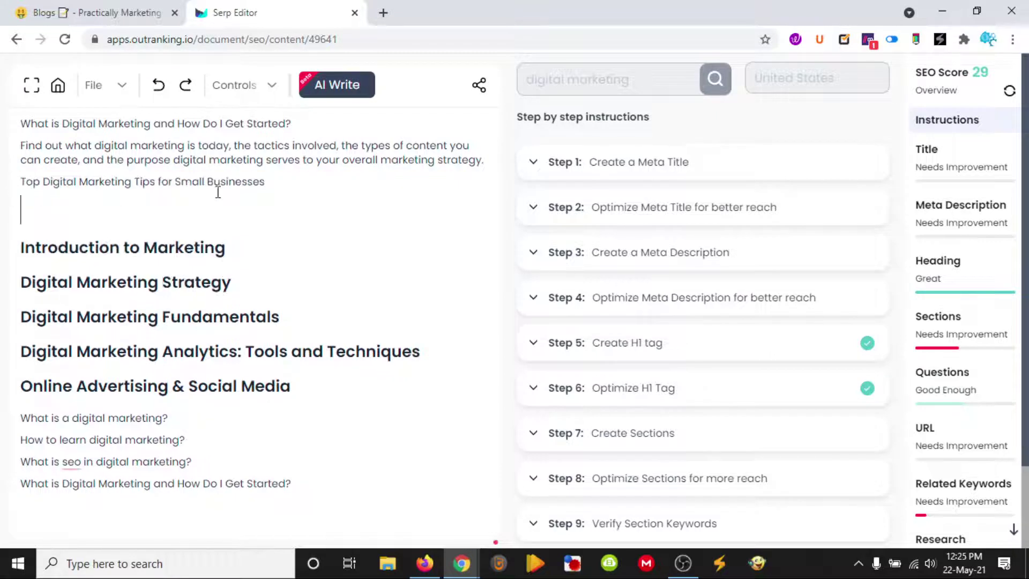
{"action": "left_click_drag", "start_coordinate": [264, 181], "coordinate": [20, 182]}
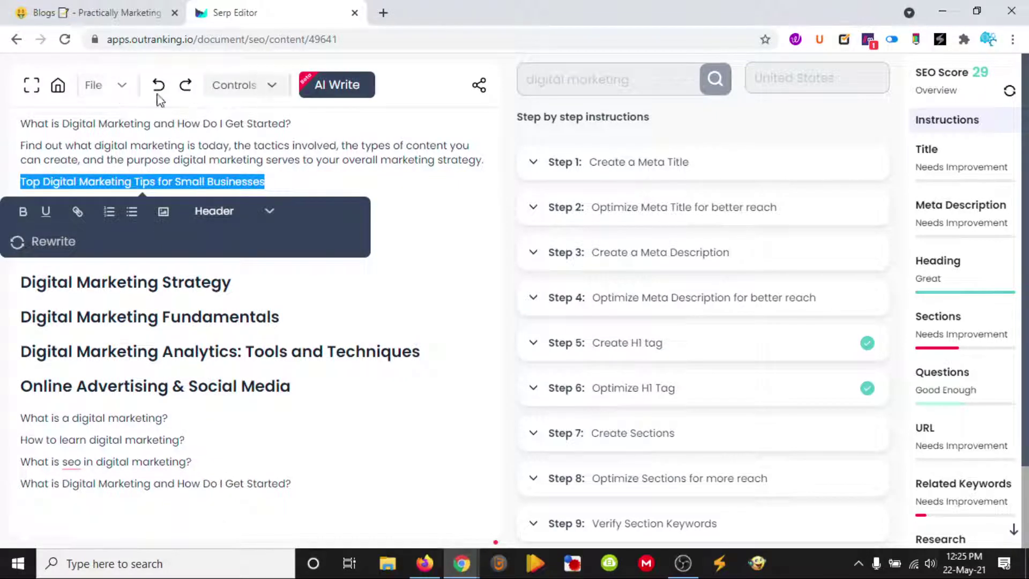
Reopen the digital marketing document, check its save and export options, then enter full-width mode
{"action": "left_click", "coordinate": [58, 85]}
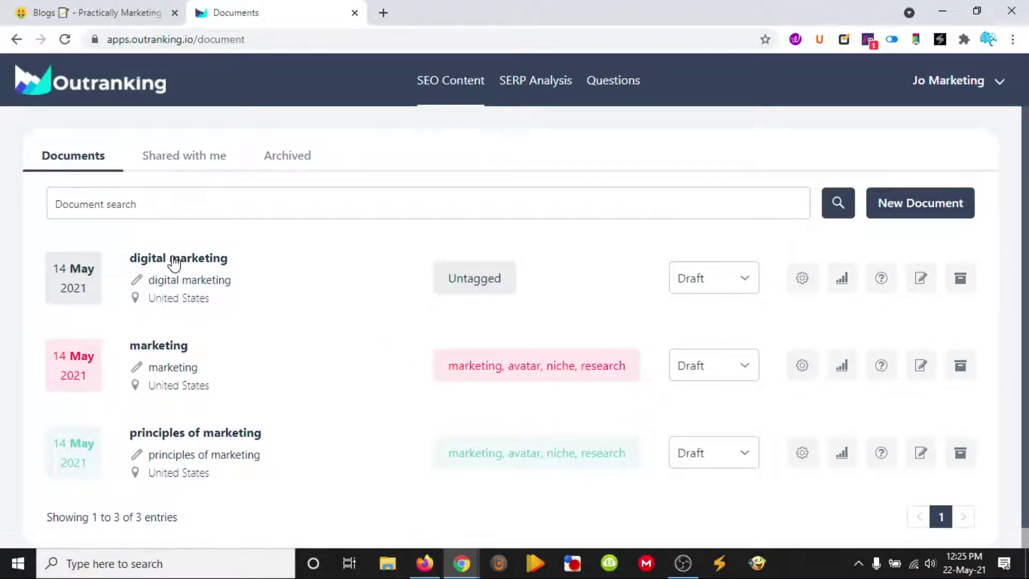
{"action": "left_click", "coordinate": [174, 263]}
{"action": "left_click", "coordinate": [122, 89]}
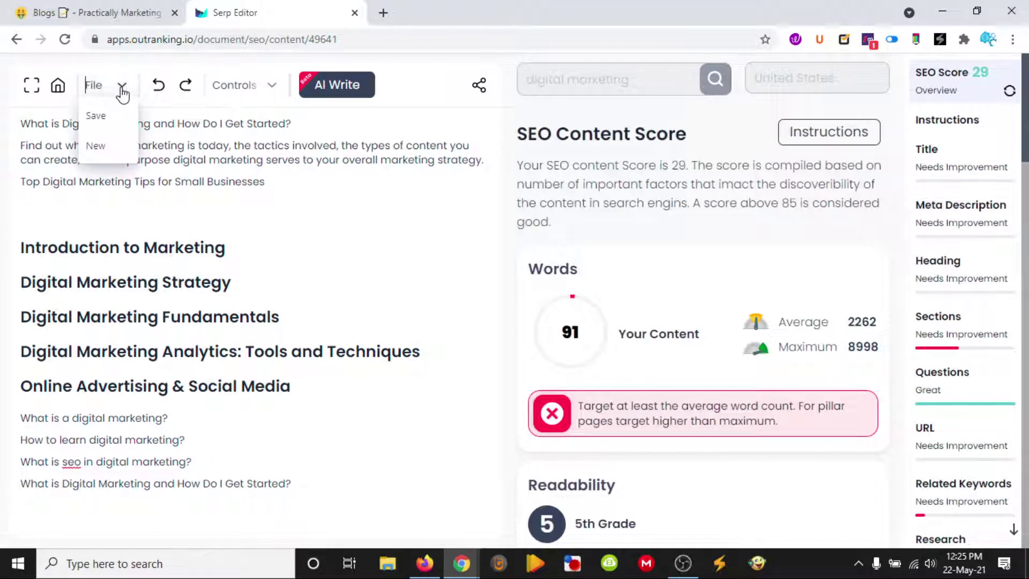
{"action": "left_click", "coordinate": [271, 88]}
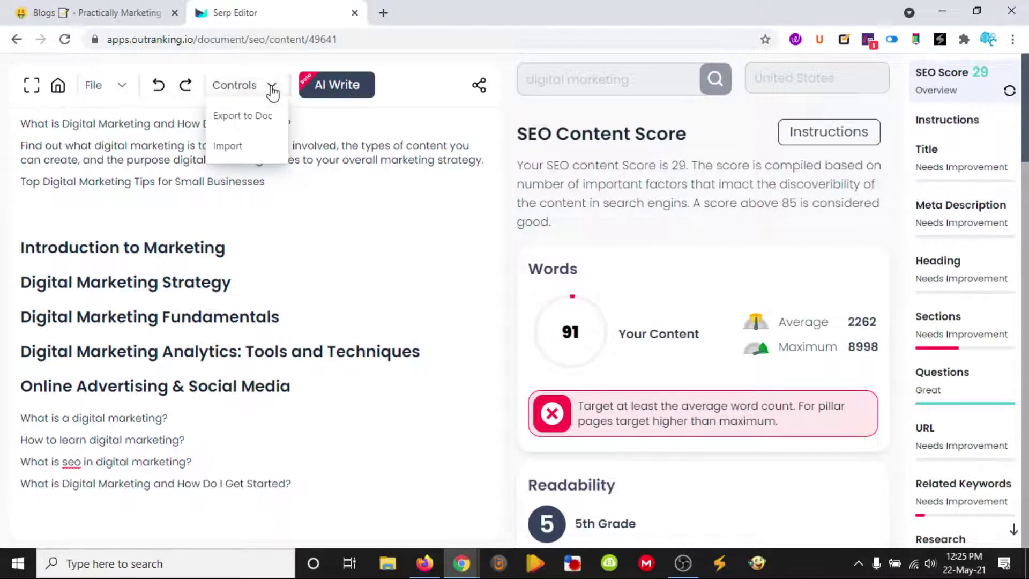
{"action": "left_click", "coordinate": [272, 91]}
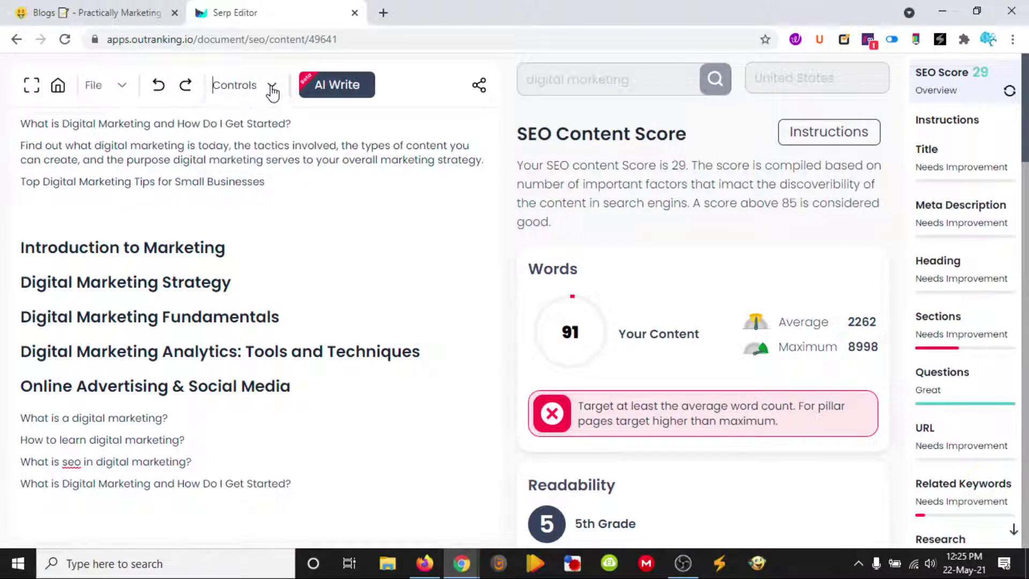
{"action": "left_click", "coordinate": [32, 85]}
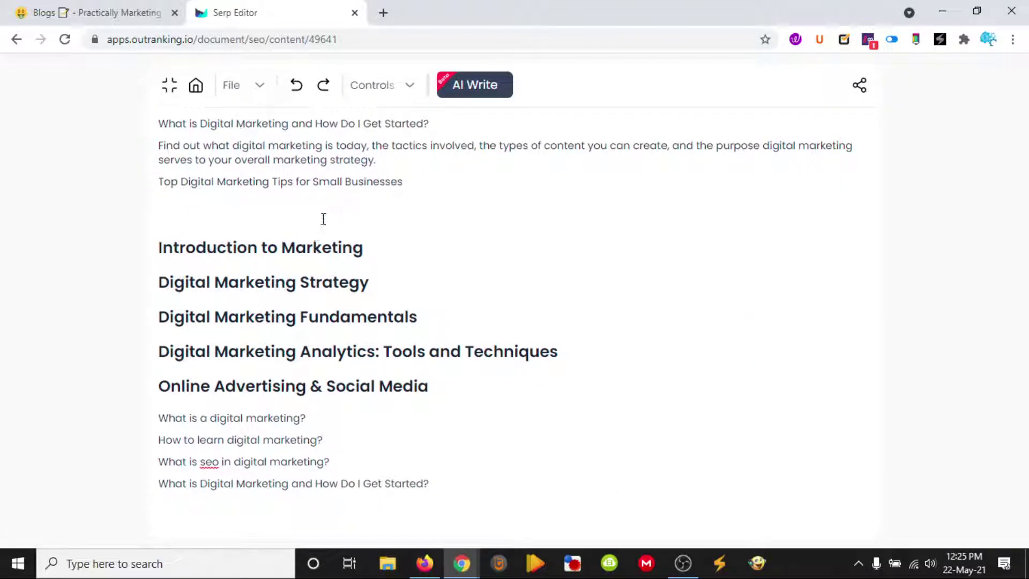
Format 'Top Digital Marketing Tips for Small Businesses' as a heading
{"action": "left_click_drag", "start_coordinate": [405, 192], "coordinate": [159, 182]}
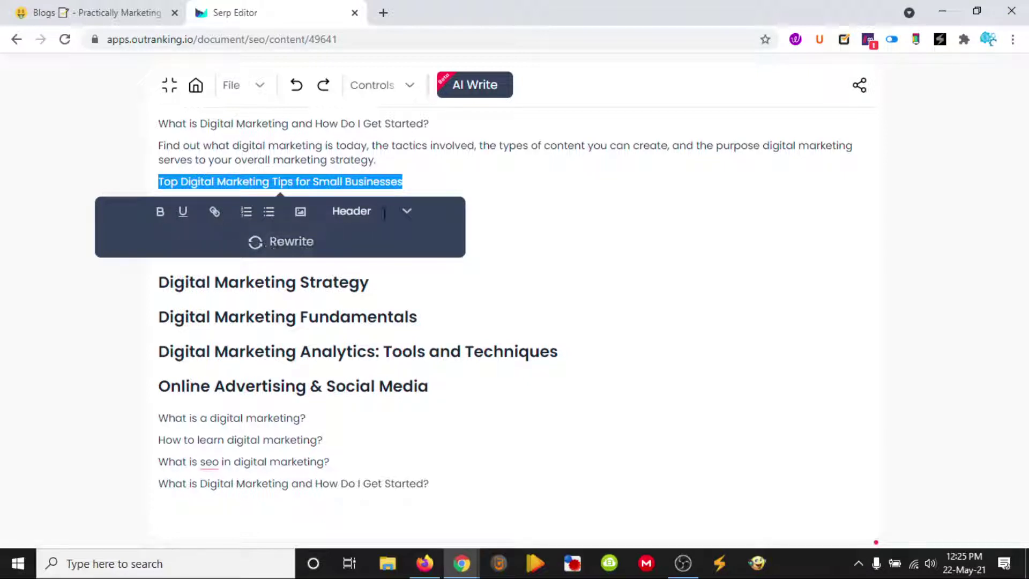
{"action": "left_click", "coordinate": [402, 218]}
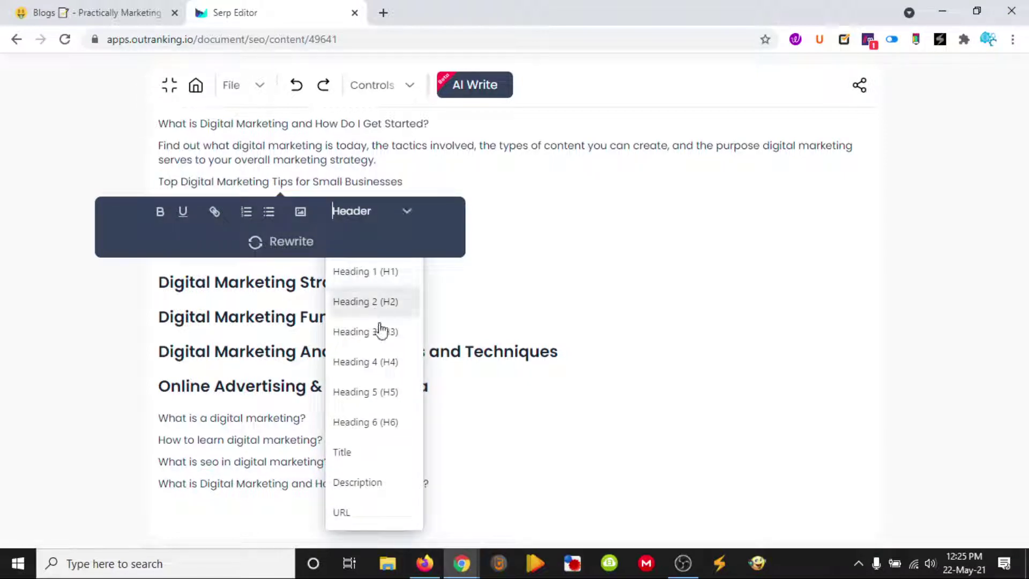
{"action": "left_click", "coordinate": [372, 271]}
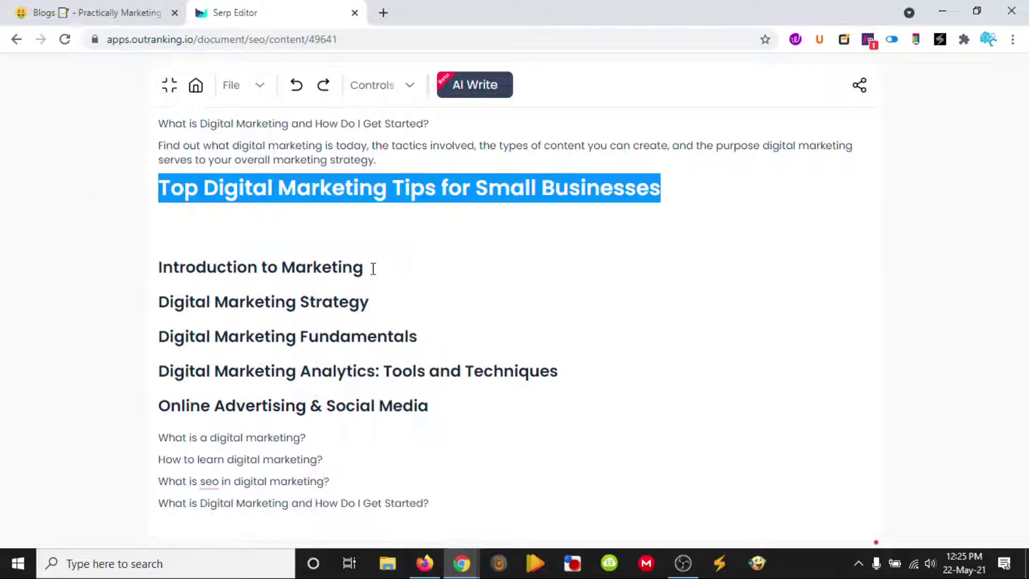
{"action": "left_click", "coordinate": [350, 215]}
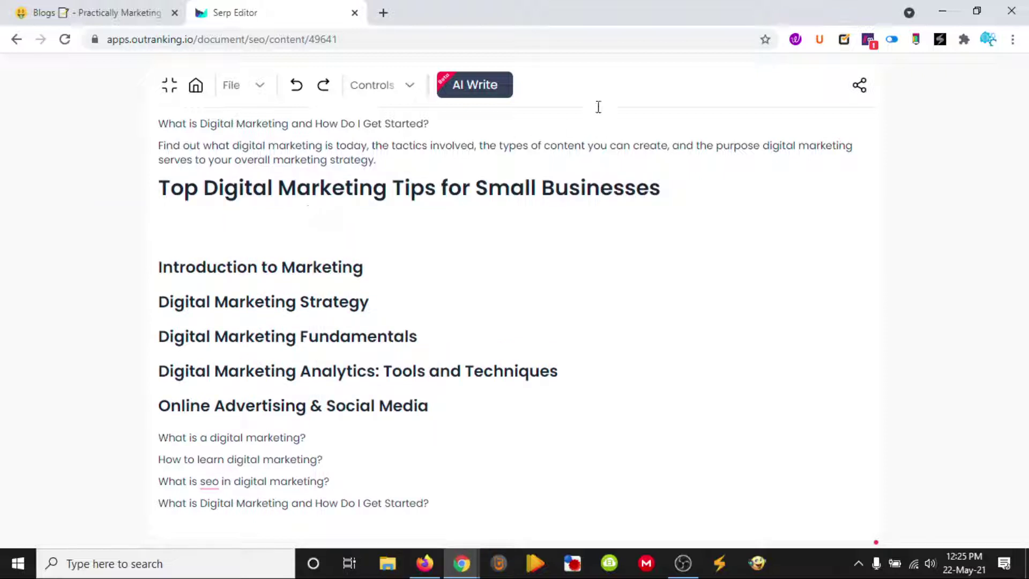
Restore the SEO Content Score panel and start a new paragraph after the intro
{"action": "left_click", "coordinate": [168, 85]}
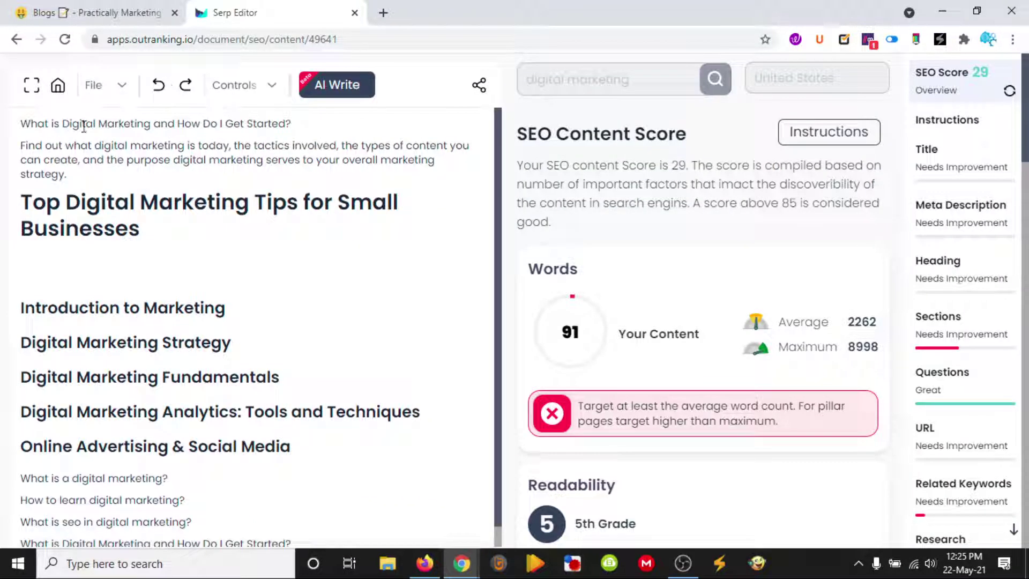
{"action": "left_click", "coordinate": [301, 85]}
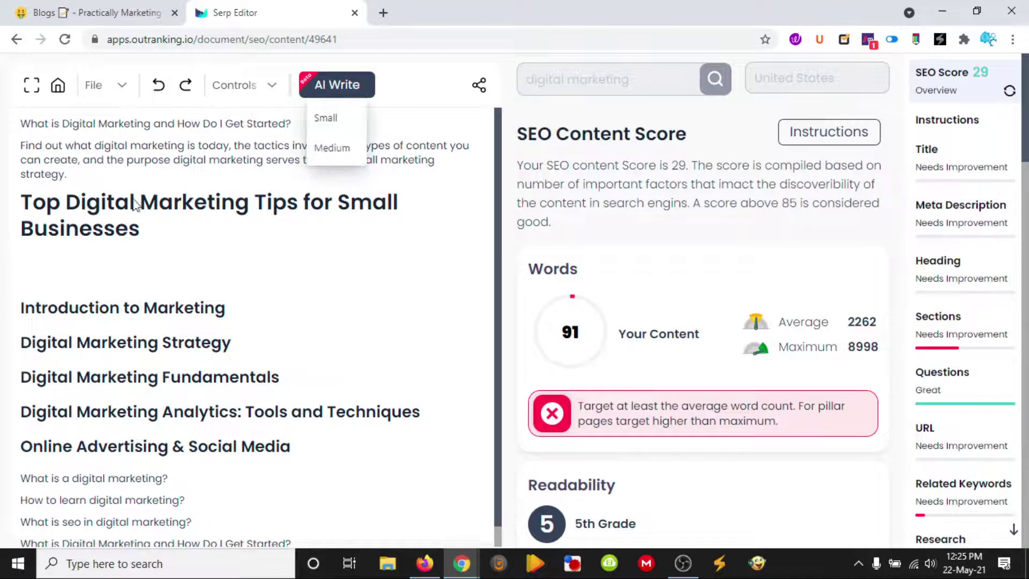
{"action": "left_click", "coordinate": [108, 177]}
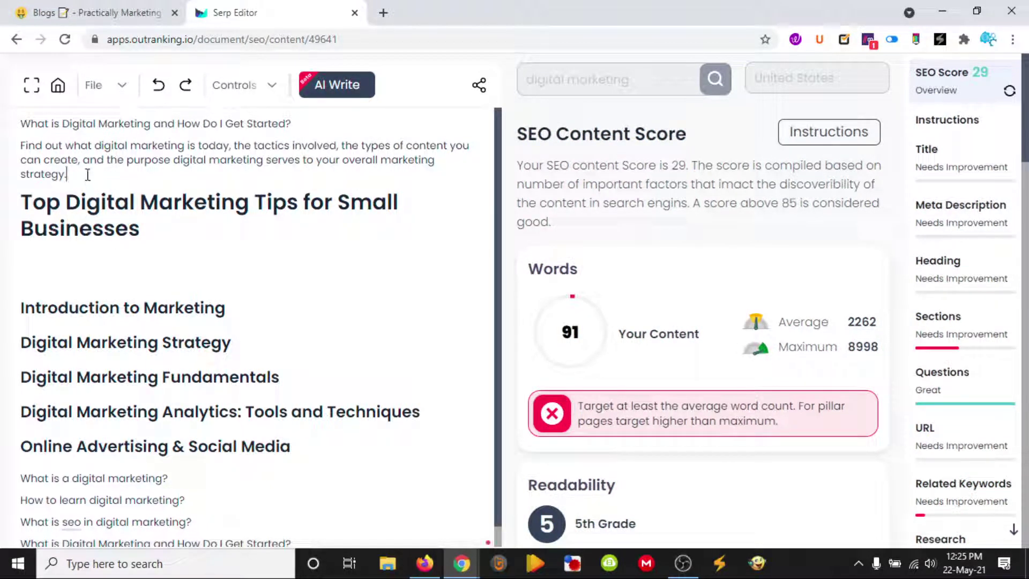
{"action": "key", "text": "Return"}
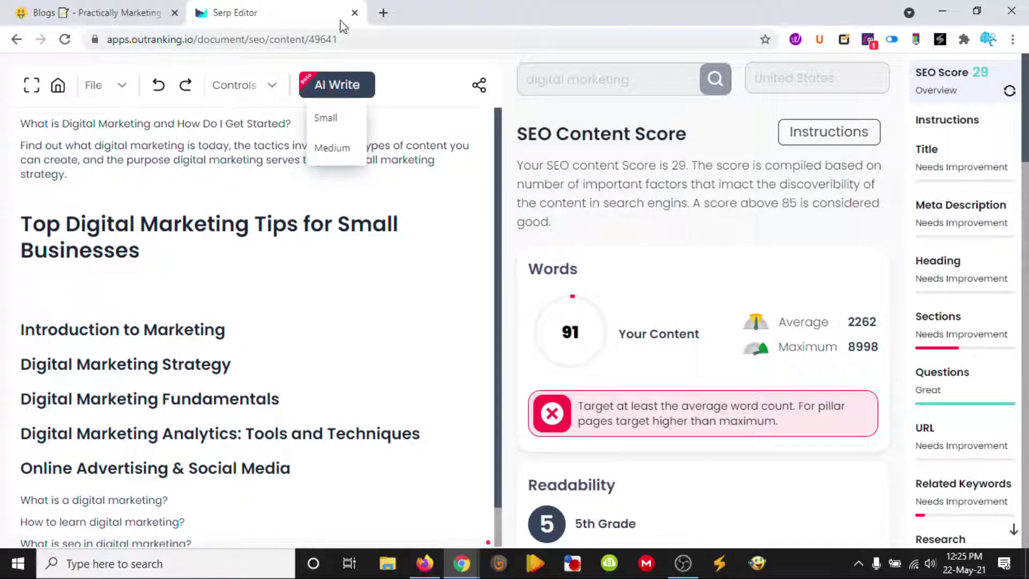
{"action": "left_click", "coordinate": [126, 12]}
Copy the second Blog Post Outline card and place the caret below the Outranking heading
{"action": "scroll", "coordinate": [408, 277], "scroll_direction": "down", "scroll_amount": 15}
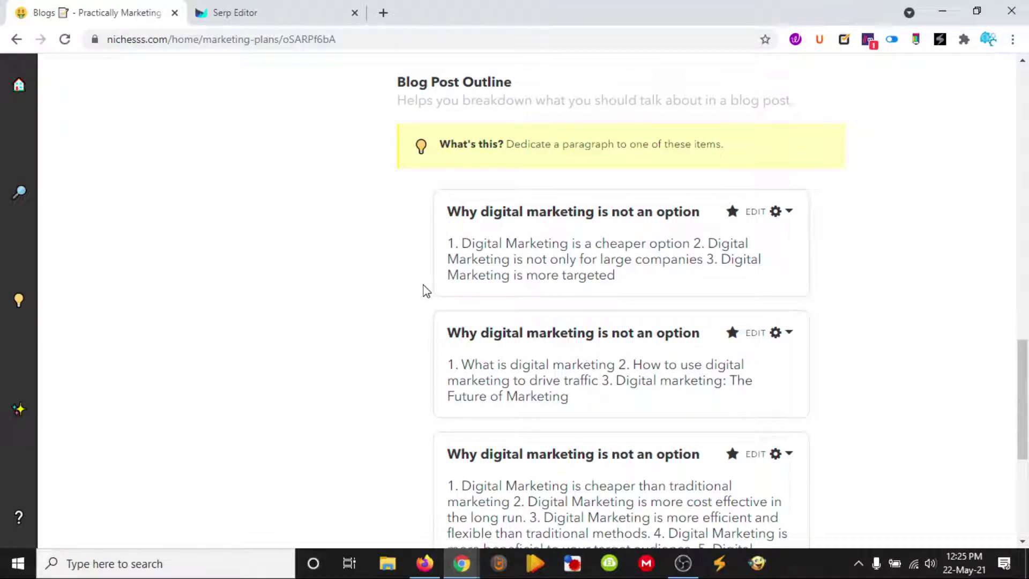
{"action": "scroll", "coordinate": [629, 283], "scroll_direction": "down", "scroll_amount": 1}
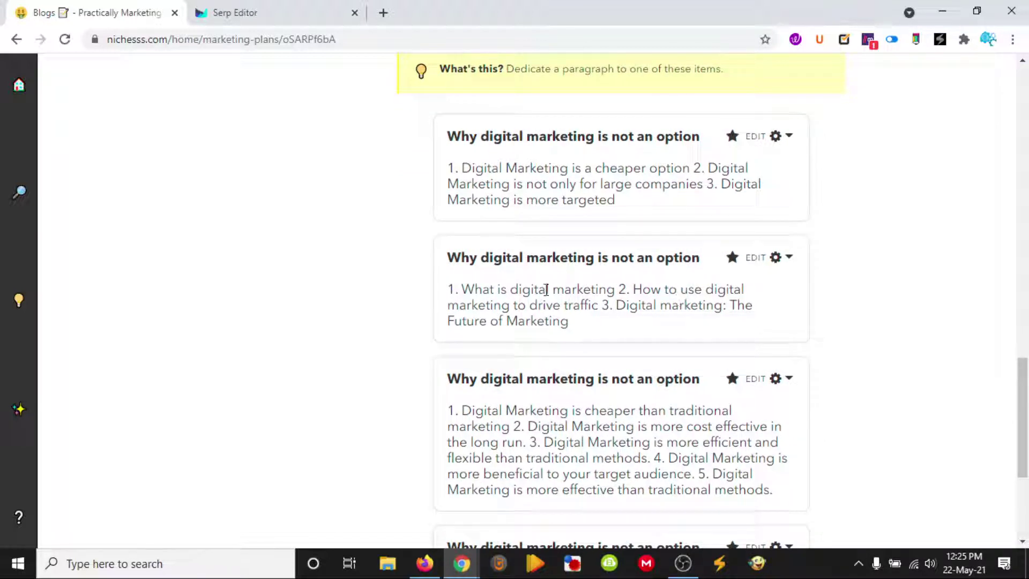
{"action": "scroll", "coordinate": [536, 302], "scroll_direction": "down", "scroll_amount": 1}
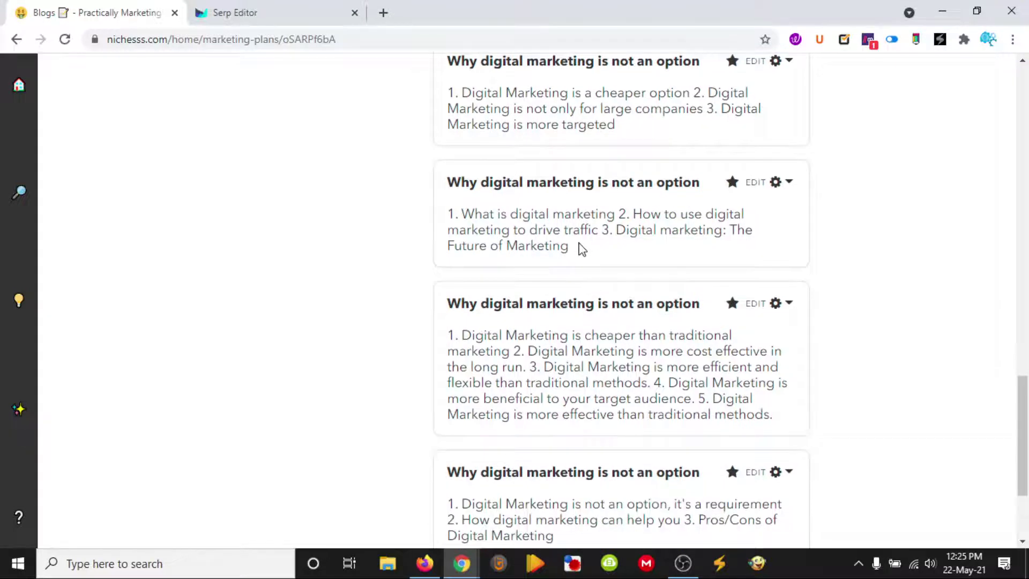
{"action": "left_click", "coordinate": [786, 185]}
{"action": "left_click", "coordinate": [697, 234]}
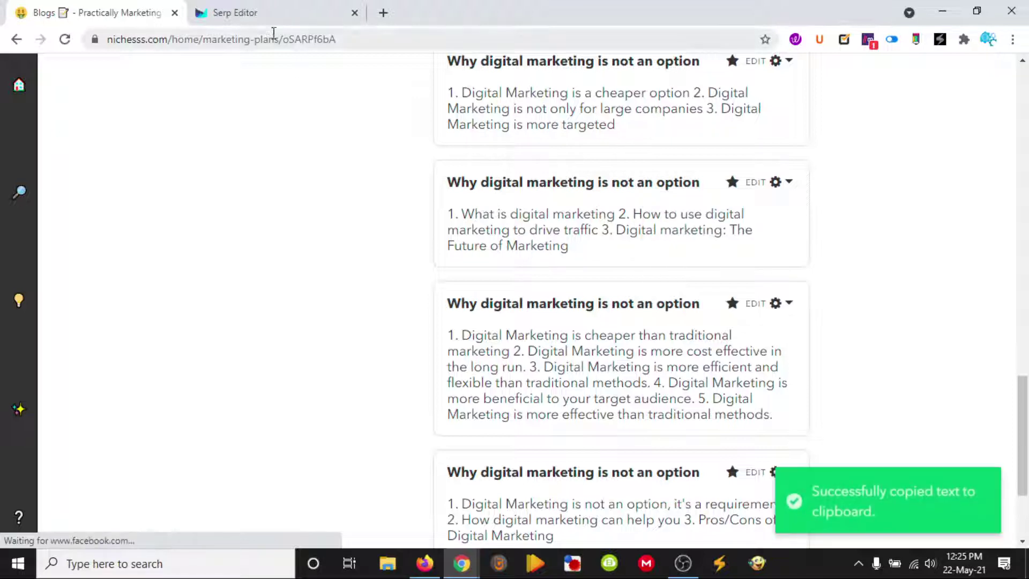
{"action": "left_click", "coordinate": [268, 15]}
{"action": "left_click", "coordinate": [89, 268]}
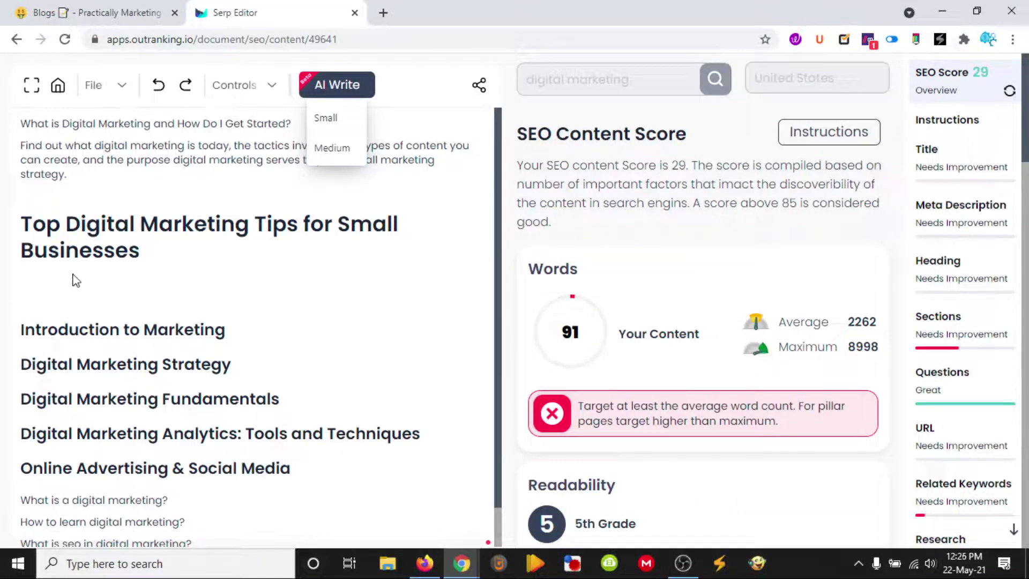
Paste the copied outline below the Top Digital Marketing Tips heading
{"action": "key", "text": "ctrl+v"}
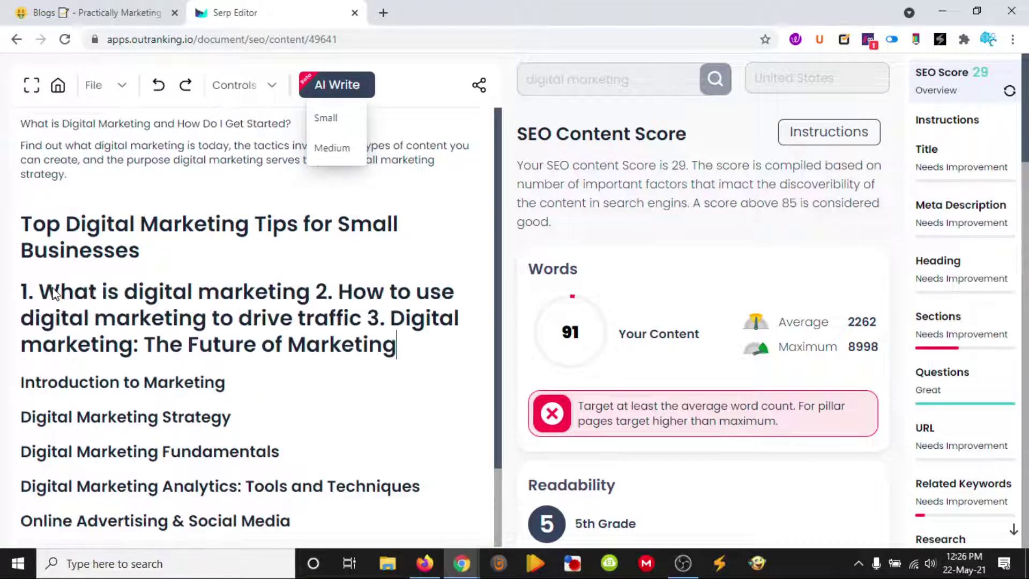
{"action": "key", "text": "ctrl+a"}
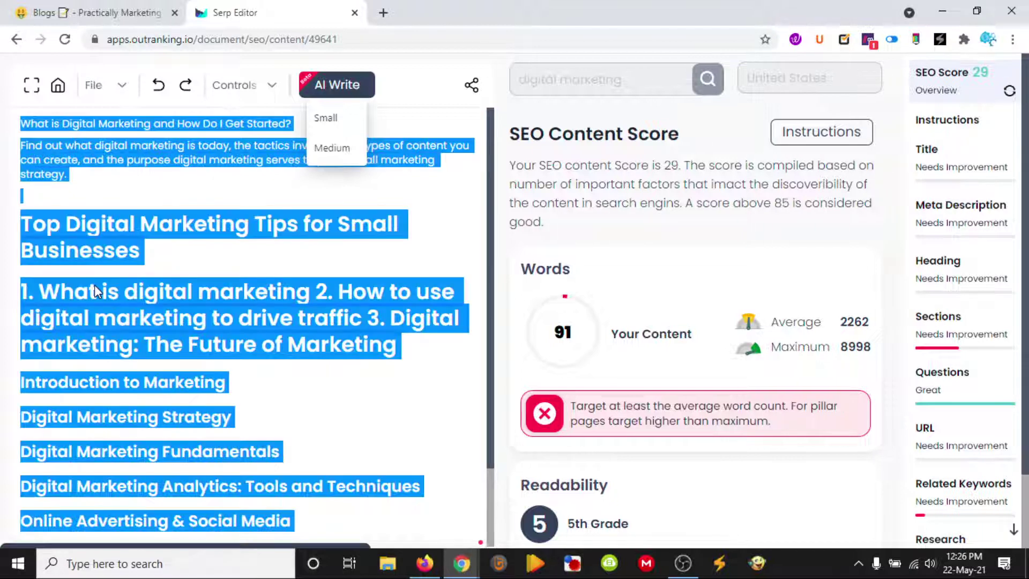
{"action": "left_click", "coordinate": [94, 289]}
{"action": "left_click_drag", "start_coordinate": [419, 341], "coordinate": [16, 296]}
Reload the digital marketing document from the Documents list so it counts 112 words
{"action": "left_click", "coordinate": [274, 89]}
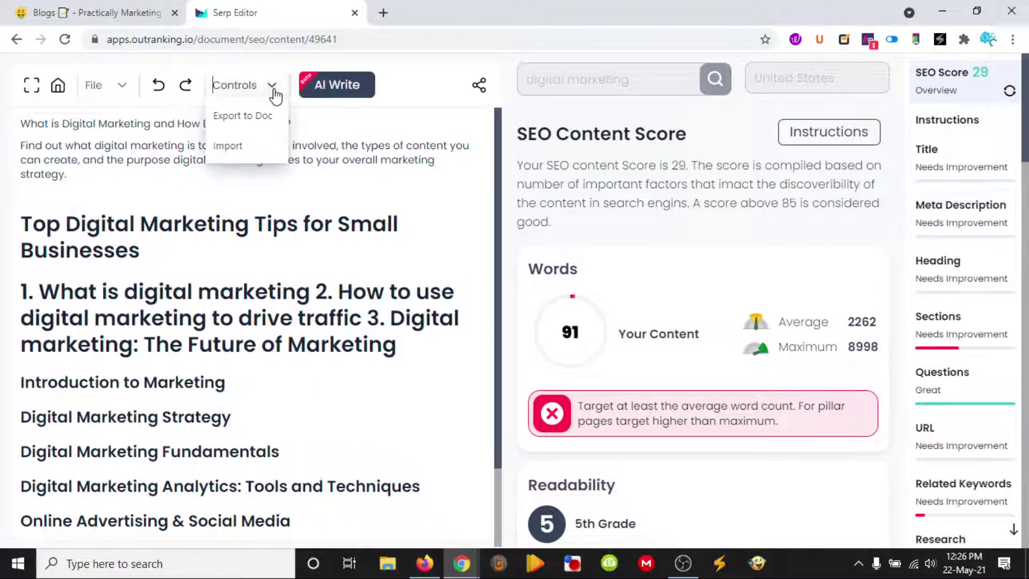
{"action": "left_click", "coordinate": [126, 88]}
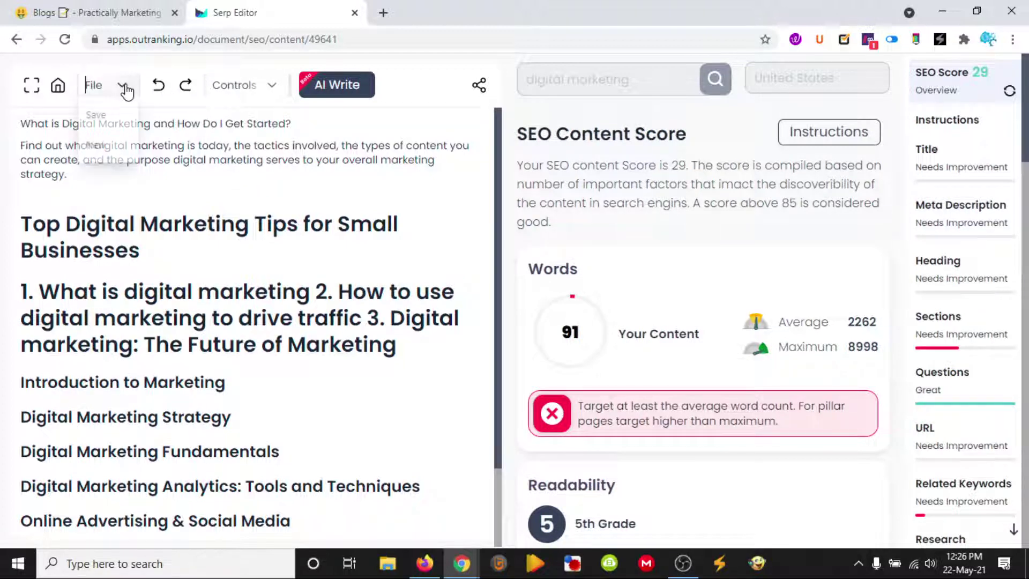
{"action": "left_click", "coordinate": [58, 87]}
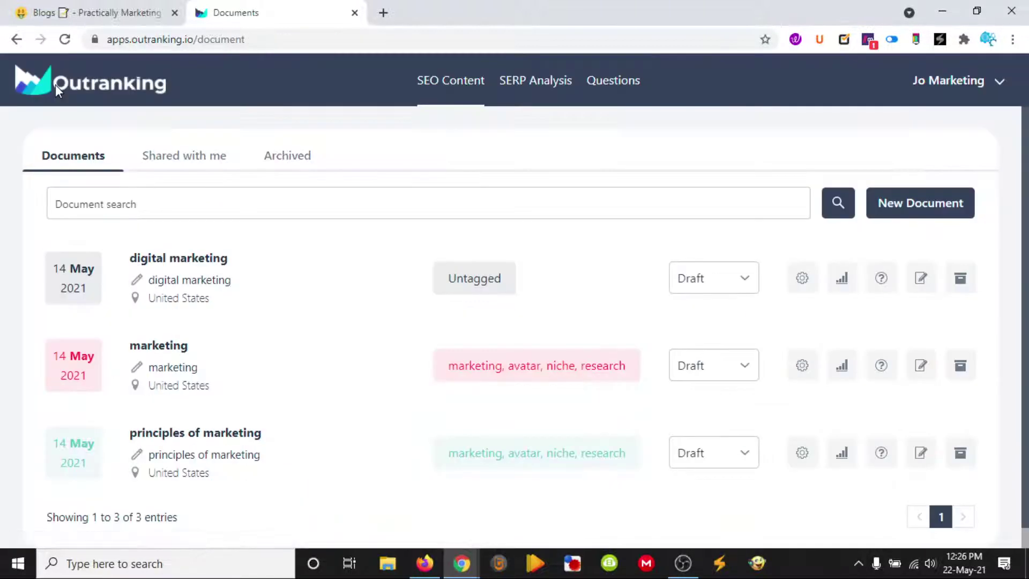
{"action": "left_click", "coordinate": [177, 261]}
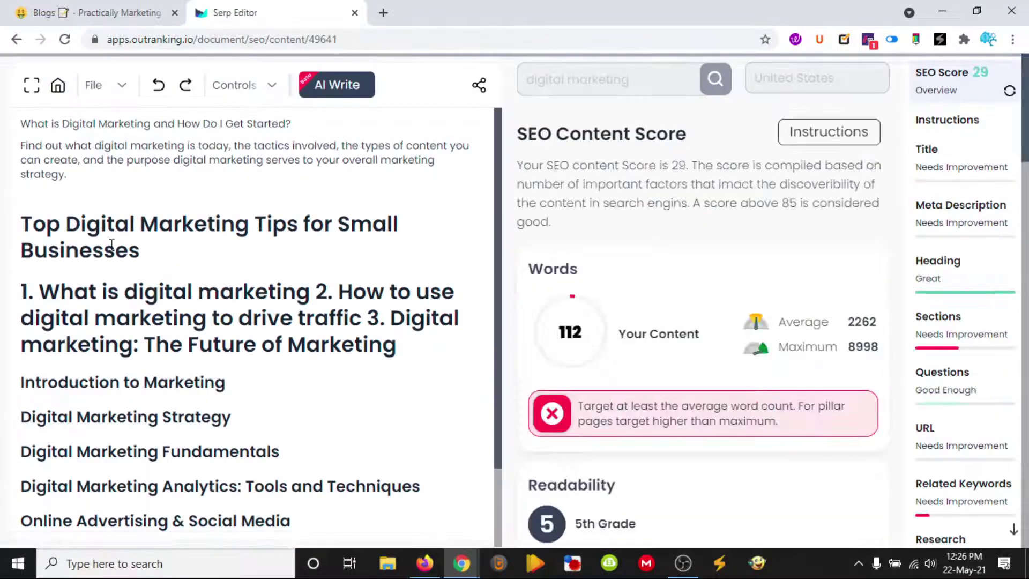
Apply the meta description style to the numbered outline line, adding an empty description tag
{"action": "left_click_drag", "start_coordinate": [388, 343], "coordinate": [21, 292]}
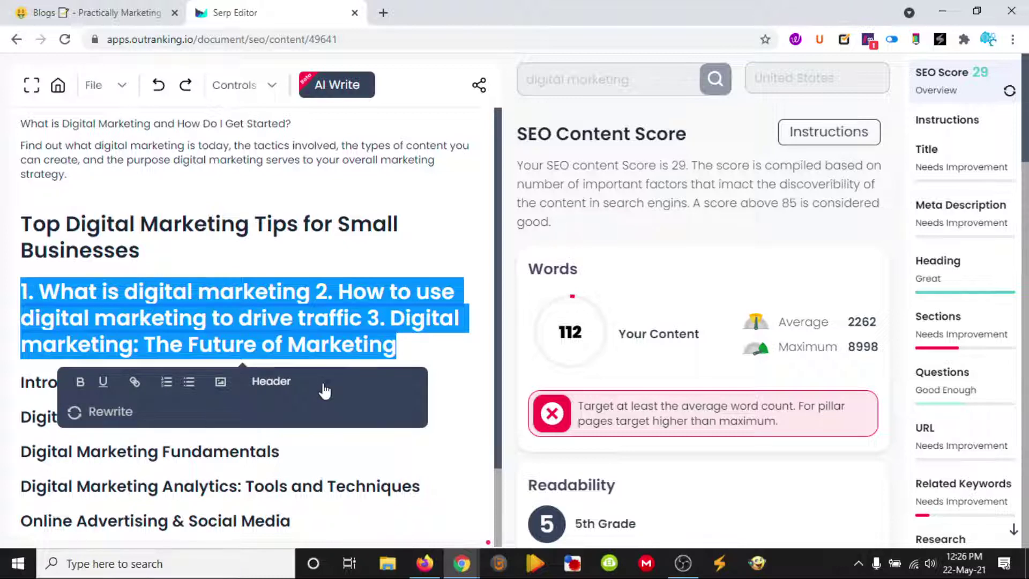
{"action": "left_click", "coordinate": [325, 390]}
{"action": "scroll", "coordinate": [311, 474], "scroll_direction": "down", "scroll_amount": 3}
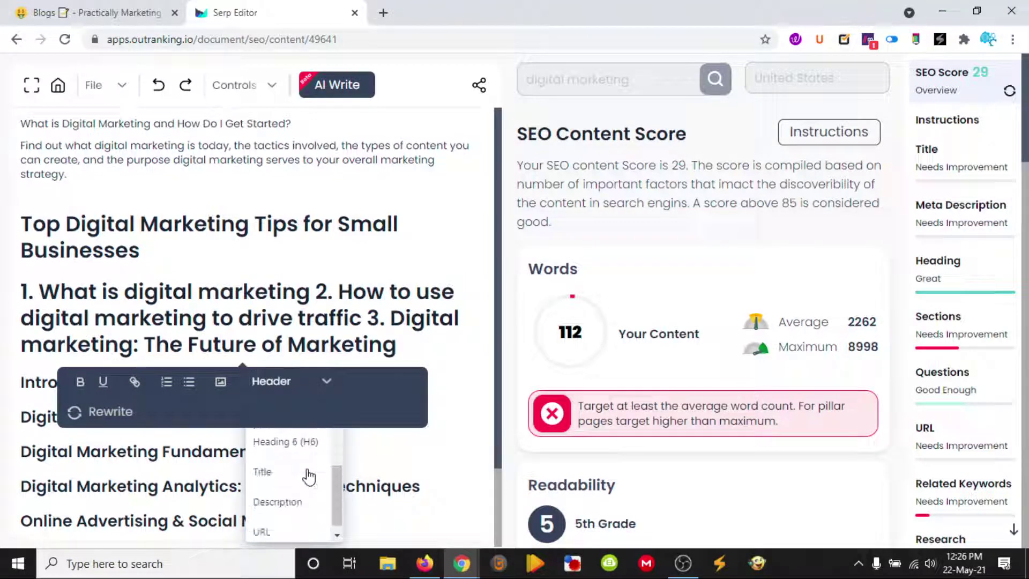
{"action": "scroll", "coordinate": [295, 501], "scroll_direction": "down", "scroll_amount": 1}
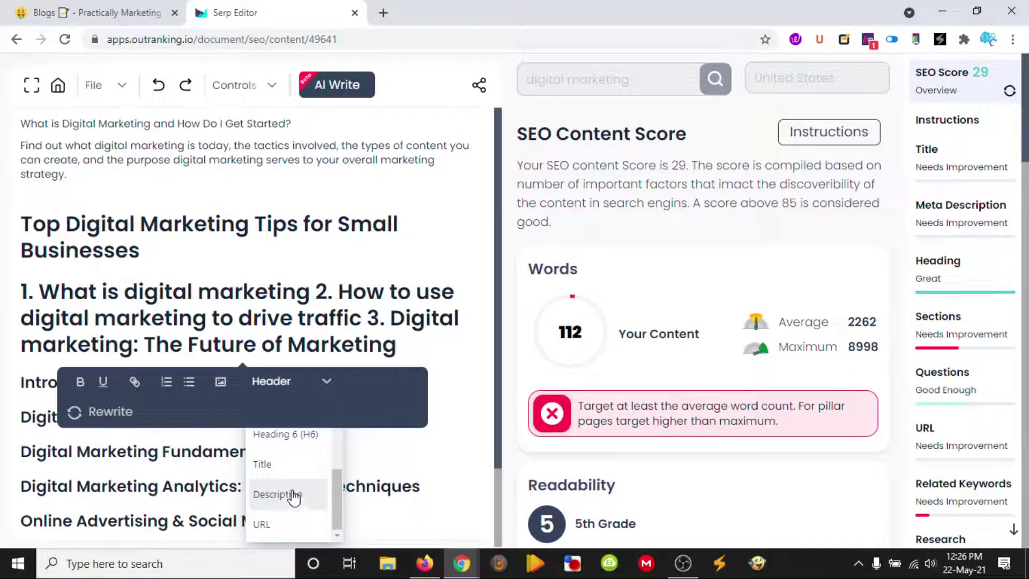
{"action": "scroll", "coordinate": [294, 497], "scroll_direction": "up", "scroll_amount": 3}
{"action": "scroll", "coordinate": [292, 490], "scroll_direction": "down", "scroll_amount": 3}
{"action": "left_click", "coordinate": [294, 494]}
Restyle the outline line as normal paragraph text and add a blank line after it
{"action": "left_click_drag", "start_coordinate": [396, 366], "coordinate": [21, 315]}
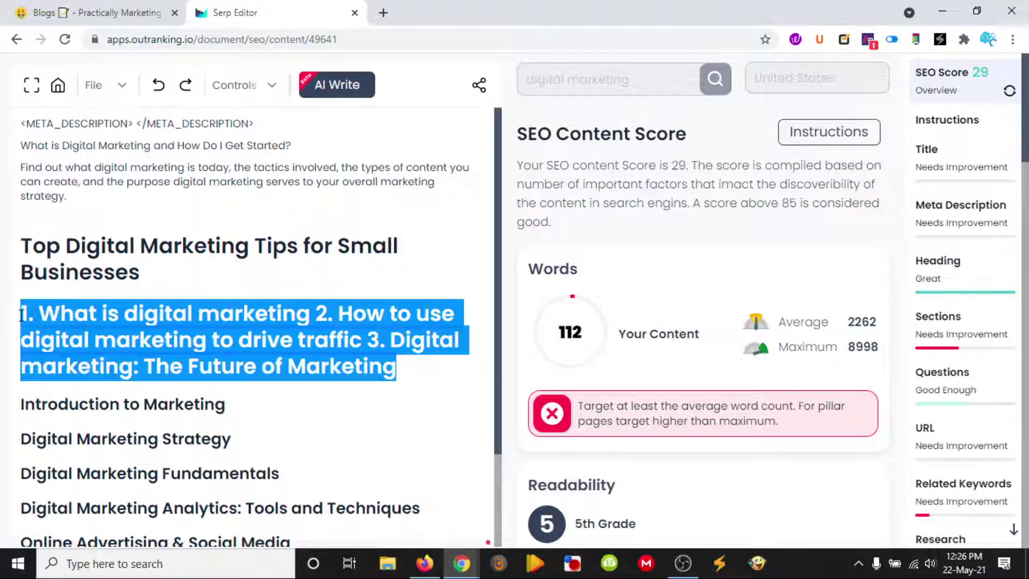
{"action": "left_click", "coordinate": [327, 407]}
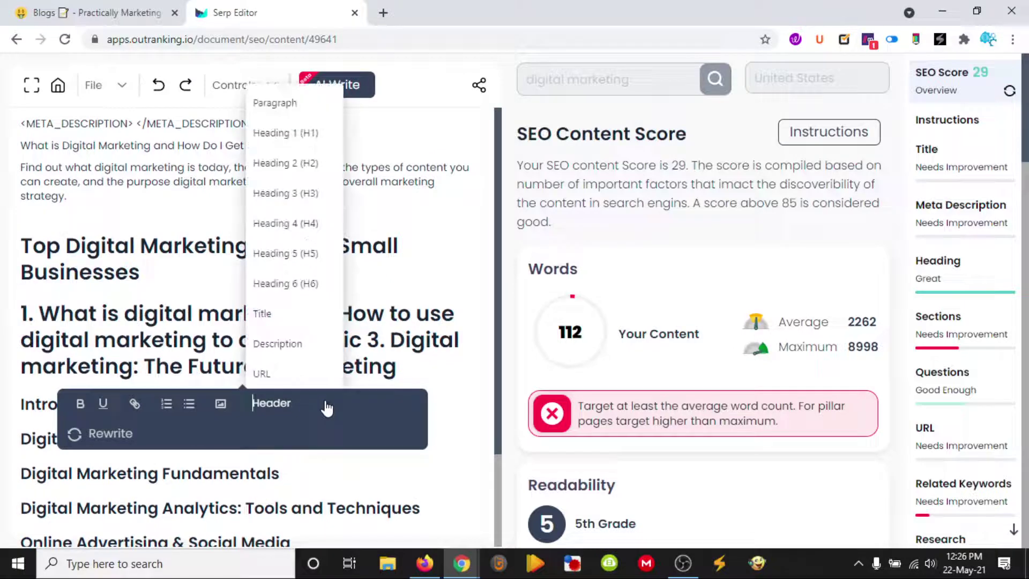
{"action": "left_click", "coordinate": [268, 103]}
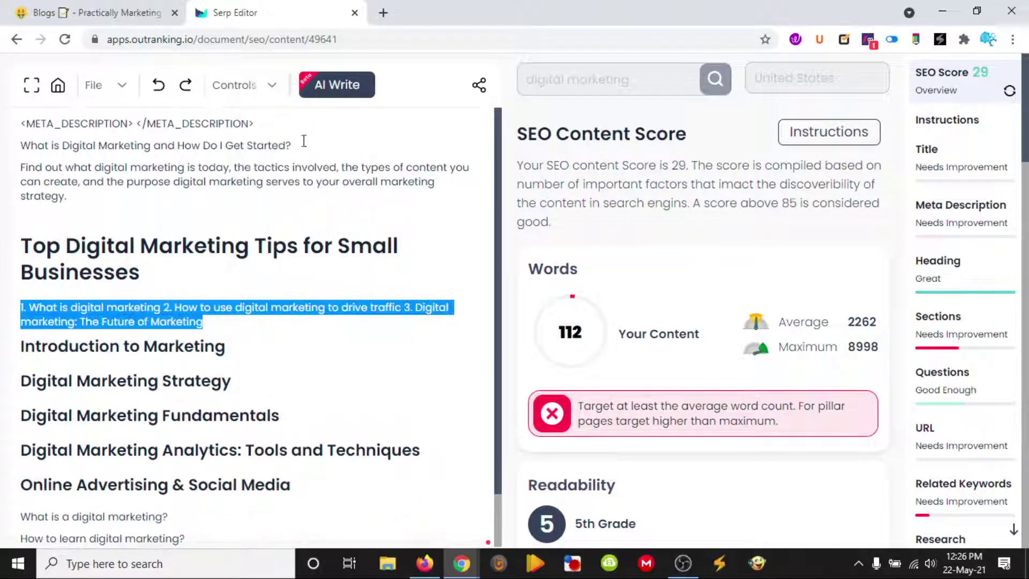
{"action": "left_click", "coordinate": [244, 322]}
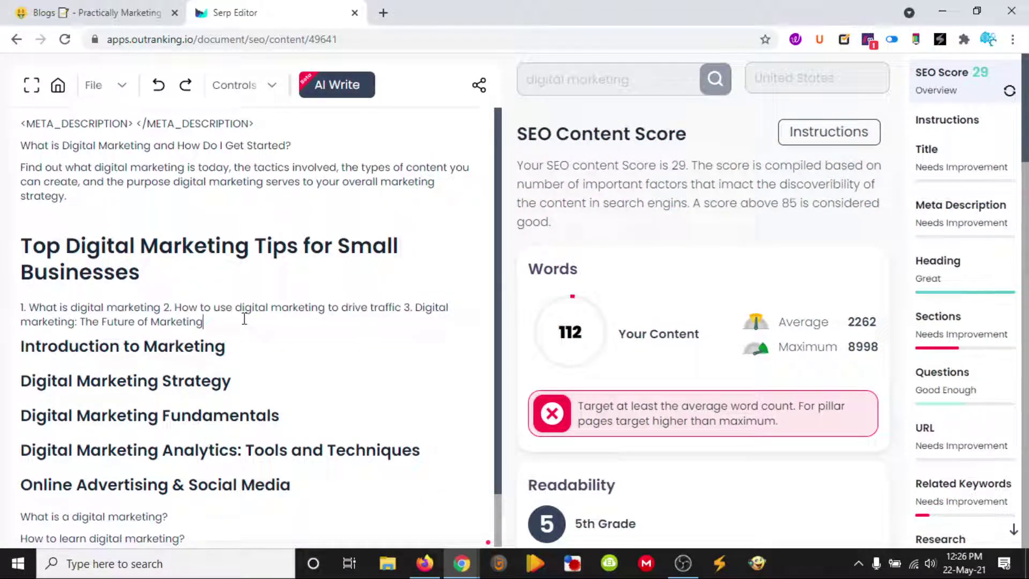
{"action": "key", "text": "Return"}
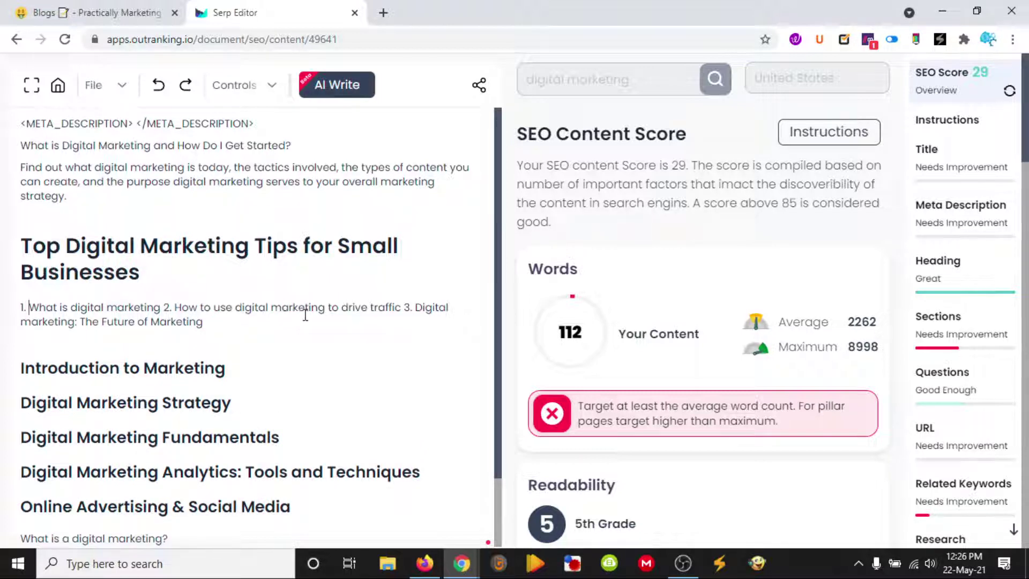
Add space above Introduction to Marketing and put outline items 2 and 3 on their own spaced lines
{"action": "scroll", "coordinate": [300, 321], "scroll_direction": "down", "scroll_amount": 1}
{"action": "left_click", "coordinate": [79, 264]}
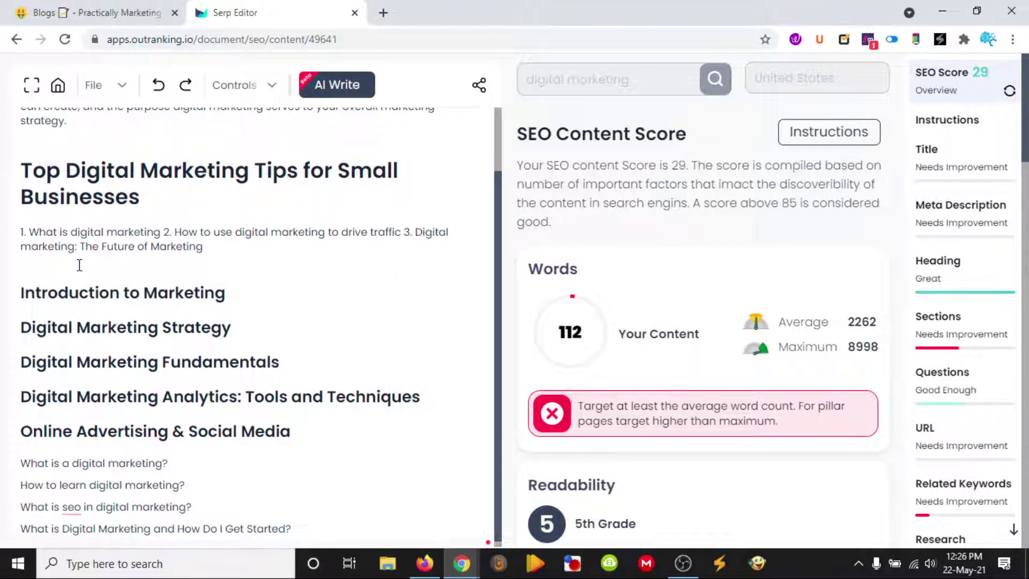
{"action": "key", "text": "Return"}
{"action": "key", "text": "Return"}
{"action": "key", "text": "Return"}
{"action": "key", "text": "Return"}
{"action": "key", "text": "Return"}
{"action": "key", "text": "Return"}
{"action": "key", "text": "Return"}
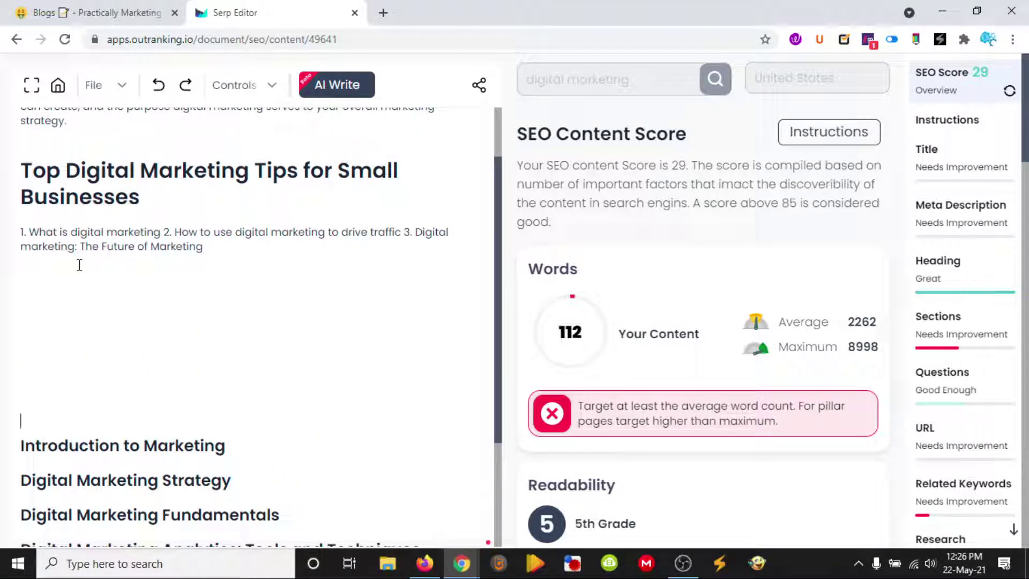
{"action": "left_click_drag", "start_coordinate": [161, 231], "coordinate": [16, 230]}
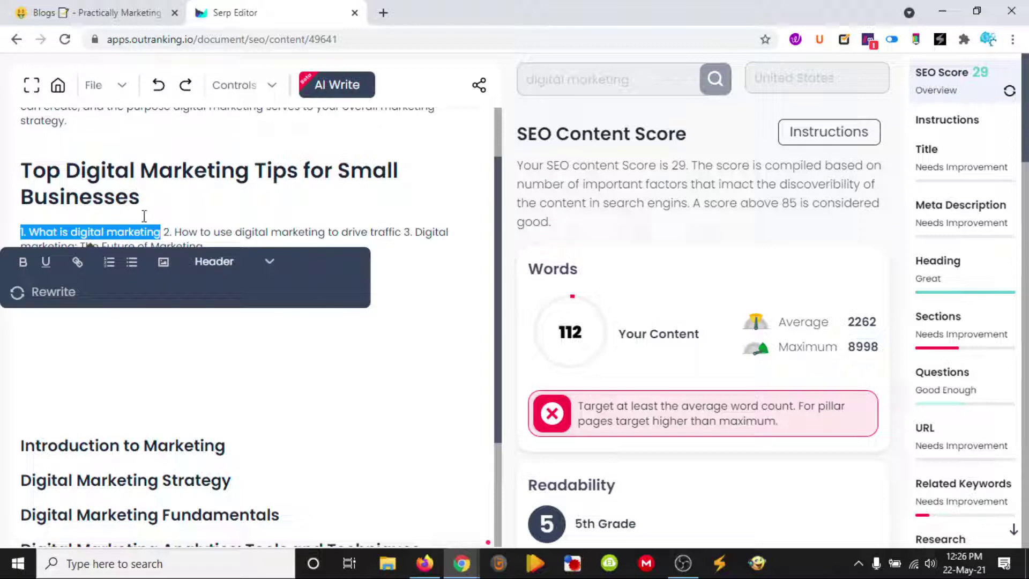
{"action": "left_click", "coordinate": [165, 231]}
{"action": "key", "text": "Return"}
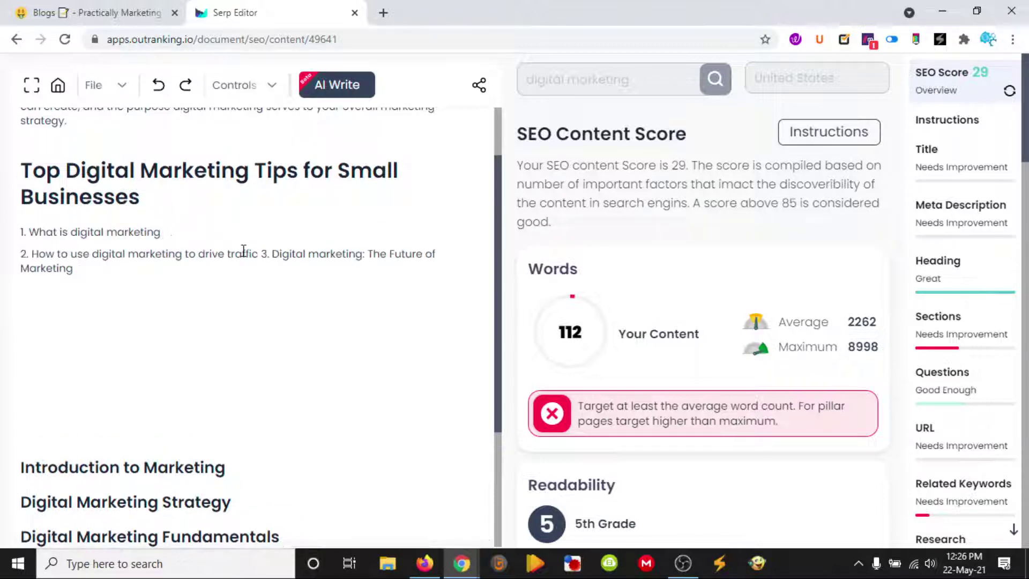
{"action": "key", "text": "Return"}
{"action": "left_click", "coordinate": [262, 275]}
{"action": "key", "text": "Return"}
{"action": "key", "text": "Return"}
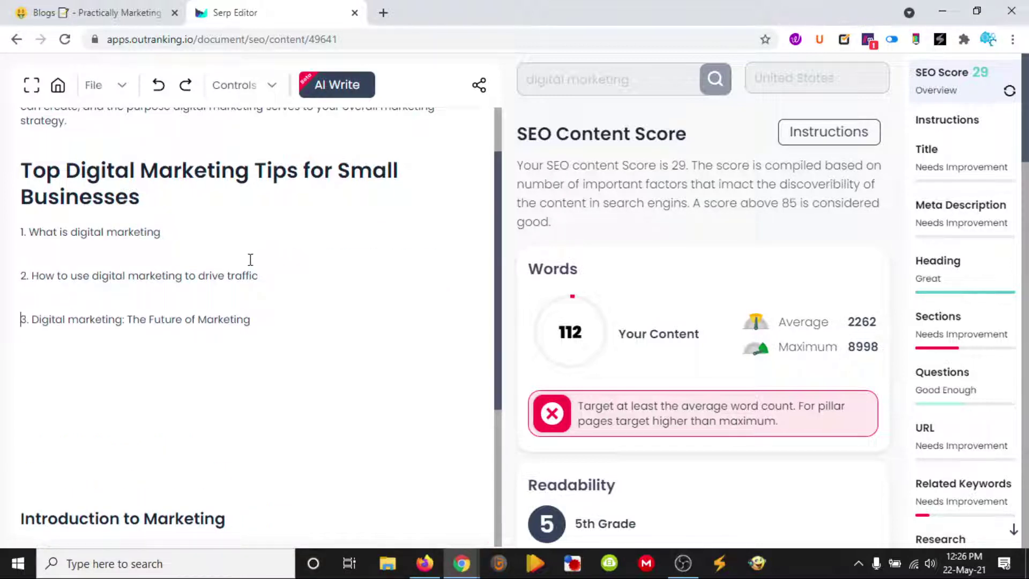
{"action": "key", "text": "Return"}
{"action": "scroll", "coordinate": [249, 261], "scroll_direction": "down", "scroll_amount": 4}
{"action": "scroll", "coordinate": [248, 258], "scroll_direction": "up", "scroll_amount": 6}
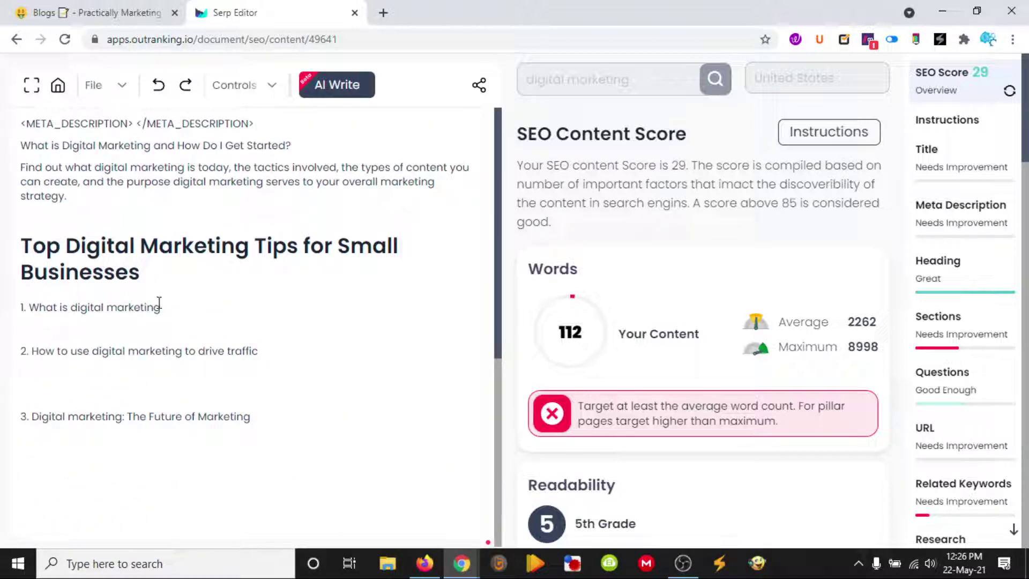
Make the three outline lines Heading 2, starting with 'What is digital marketing'
{"action": "left_click_drag", "start_coordinate": [159, 307], "coordinate": [26, 311]}
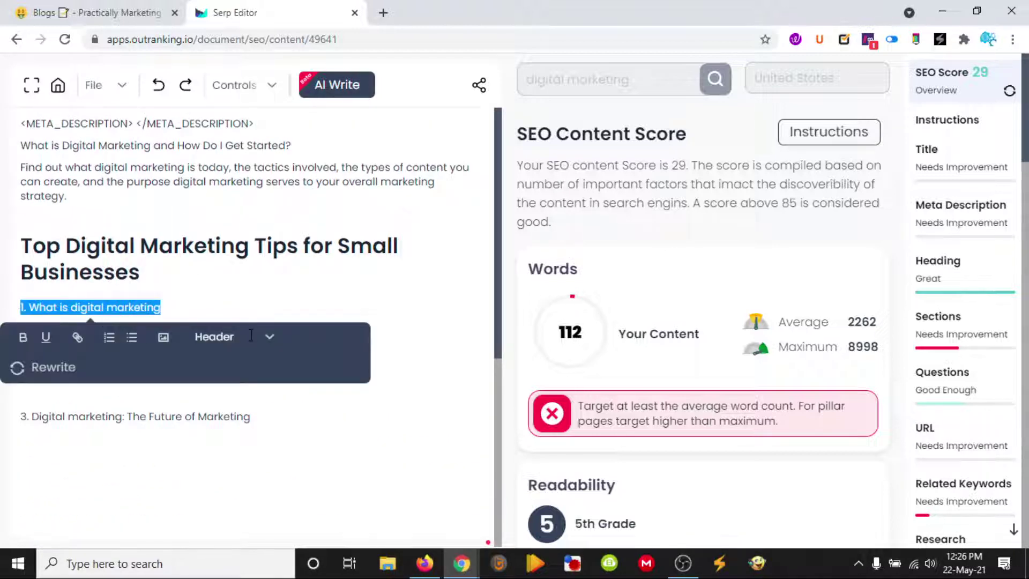
{"action": "left_click", "coordinate": [268, 341]}
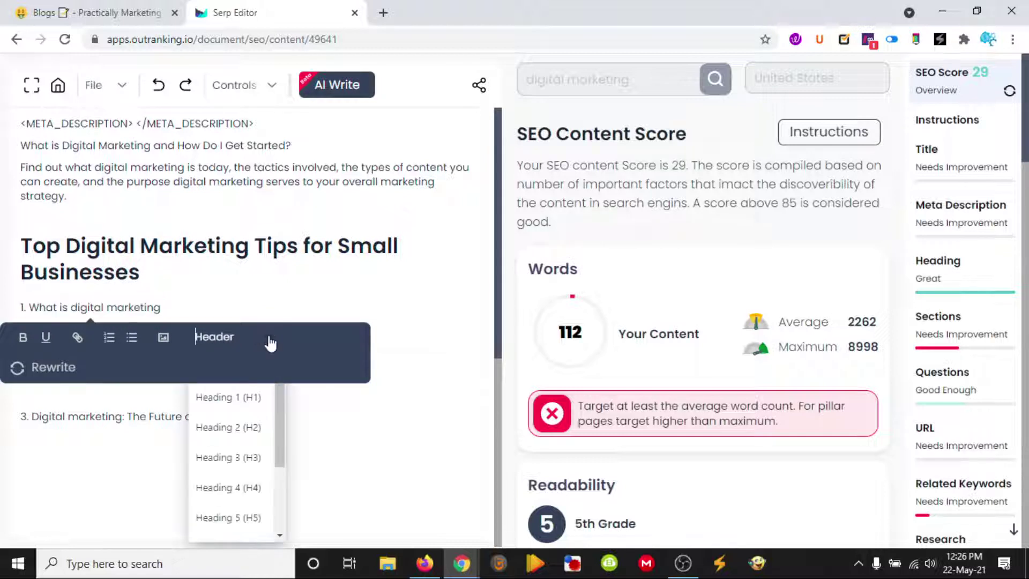
{"action": "left_click", "coordinate": [250, 431]}
{"action": "left_click_drag", "start_coordinate": [261, 364], "coordinate": [27, 365]}
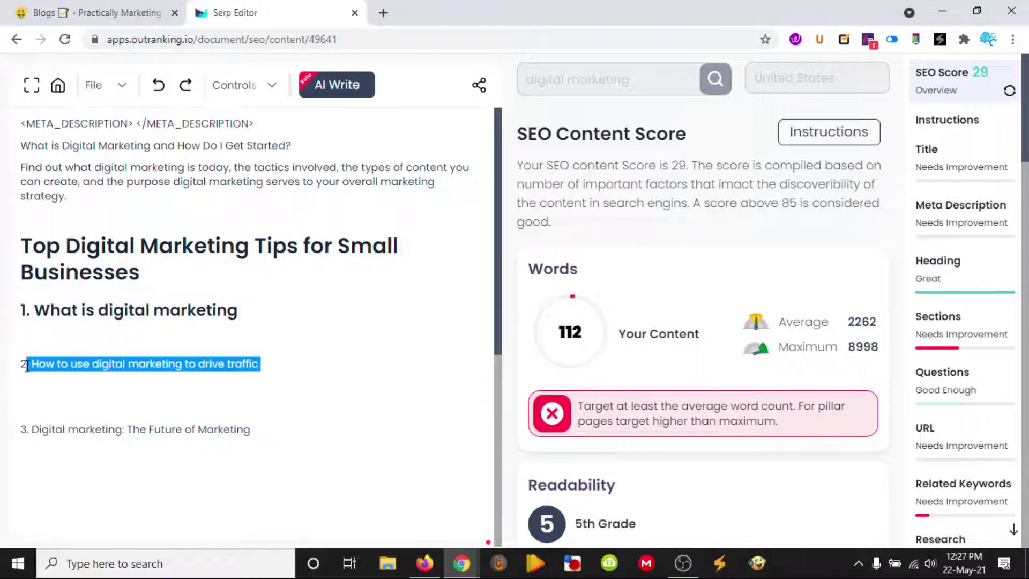
{"action": "left_click", "coordinate": [266, 394]}
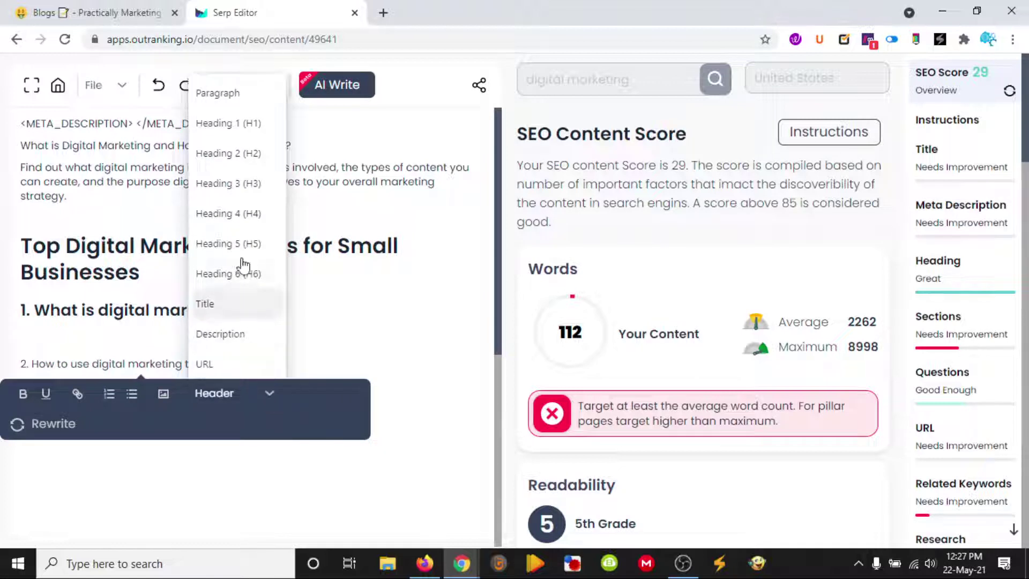
{"action": "left_click", "coordinate": [243, 166]}
{"action": "left_click_drag", "start_coordinate": [252, 441], "coordinate": [17, 441]}
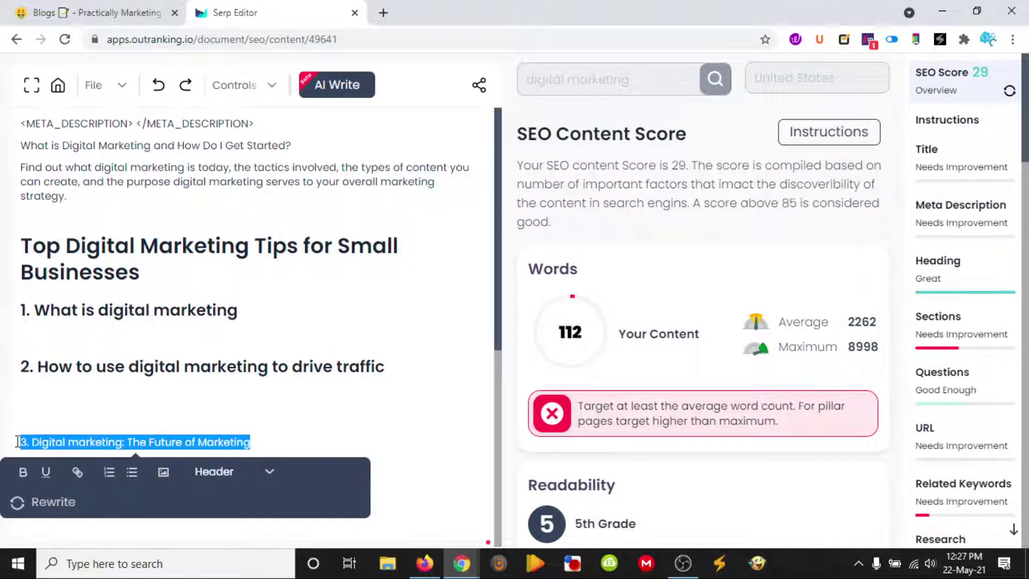
{"action": "left_click", "coordinate": [267, 472]}
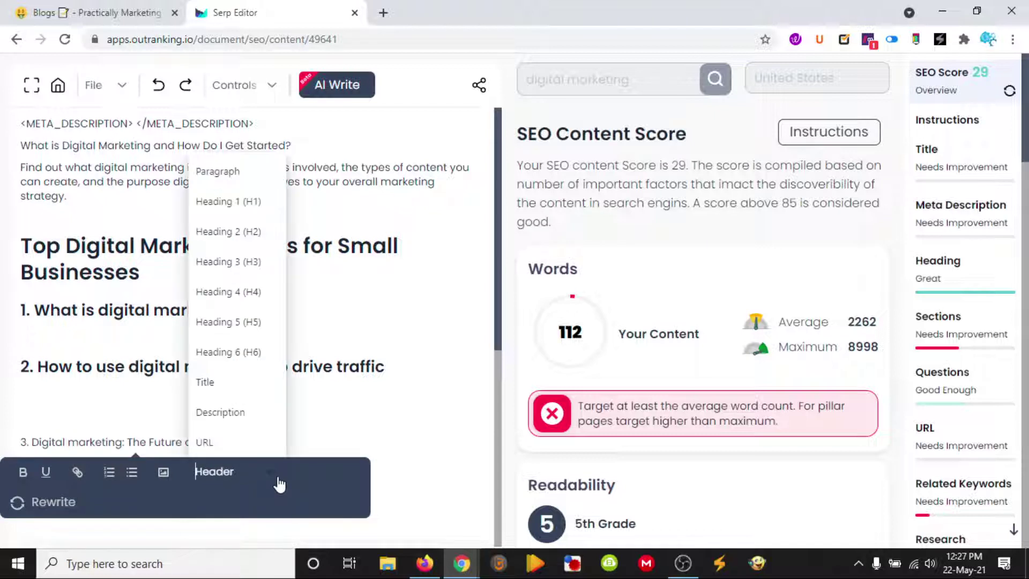
{"action": "left_click", "coordinate": [245, 236]}
{"action": "left_click", "coordinate": [112, 419]}
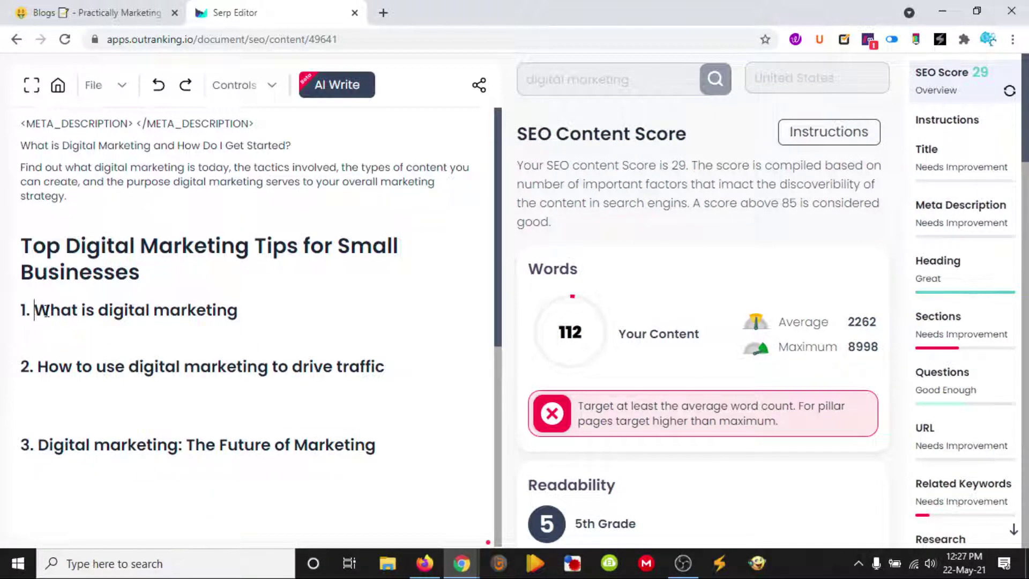
Remove the '1.', '2.' and '3.' numbering from the three headings
{"action": "key", "text": "BackSpace"}
{"action": "key", "text": "BackSpace"}
{"action": "key", "text": "BackSpace"}
{"action": "left_click", "coordinate": [38, 366]}
{"action": "key", "text": "BackSpace"}
{"action": "key", "text": "BackSpace"}
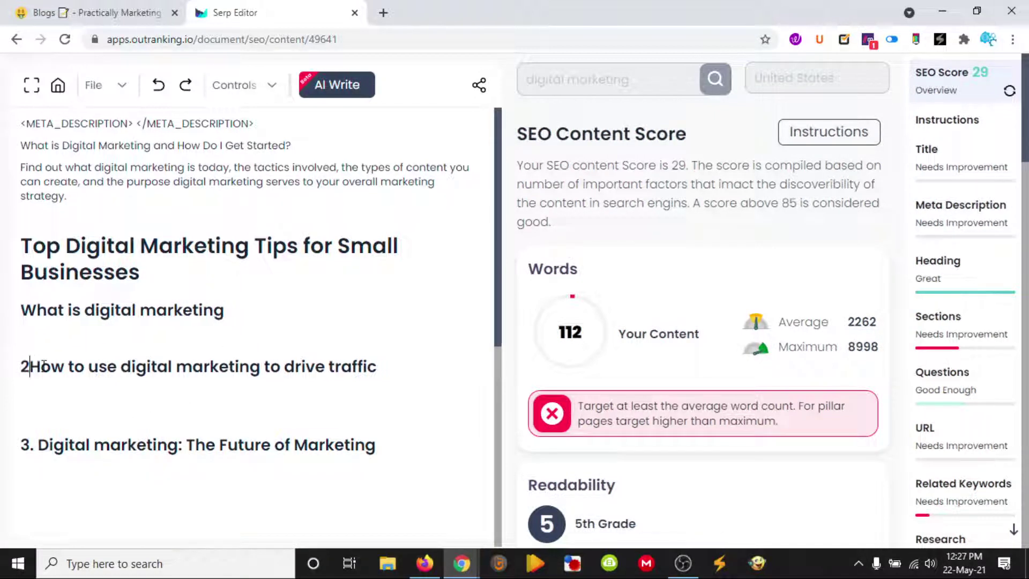
{"action": "key", "text": "BackSpace"}
{"action": "left_click", "coordinate": [38, 445]}
{"action": "key", "text": "BackSpace"}
{"action": "key", "text": "BackSpace"}
{"action": "key", "text": "BackSpace"}
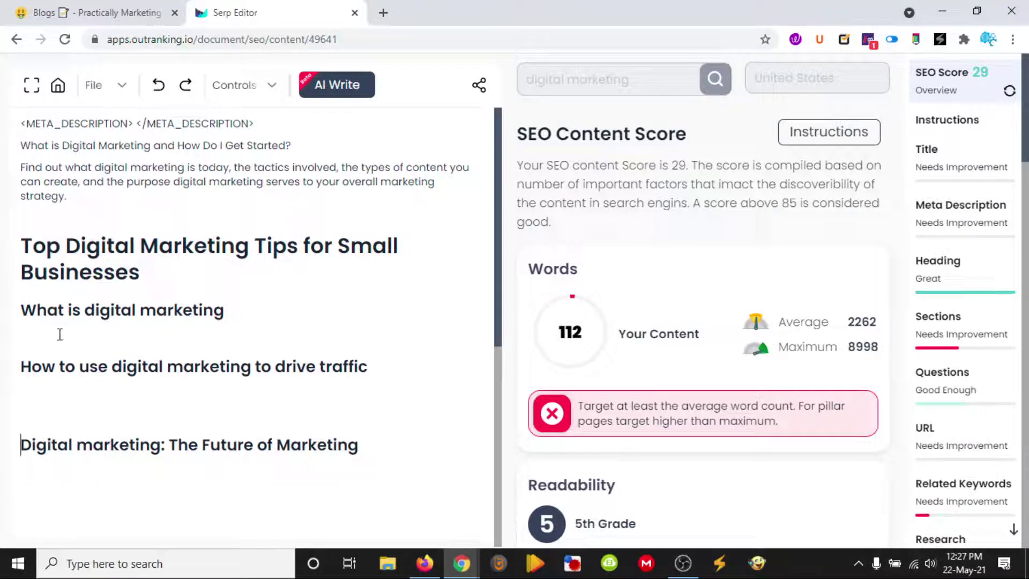
Insert blank lines below the article title
{"action": "left_click", "coordinate": [54, 328]}
{"action": "left_click_drag", "start_coordinate": [229, 308], "coordinate": [21, 310]}
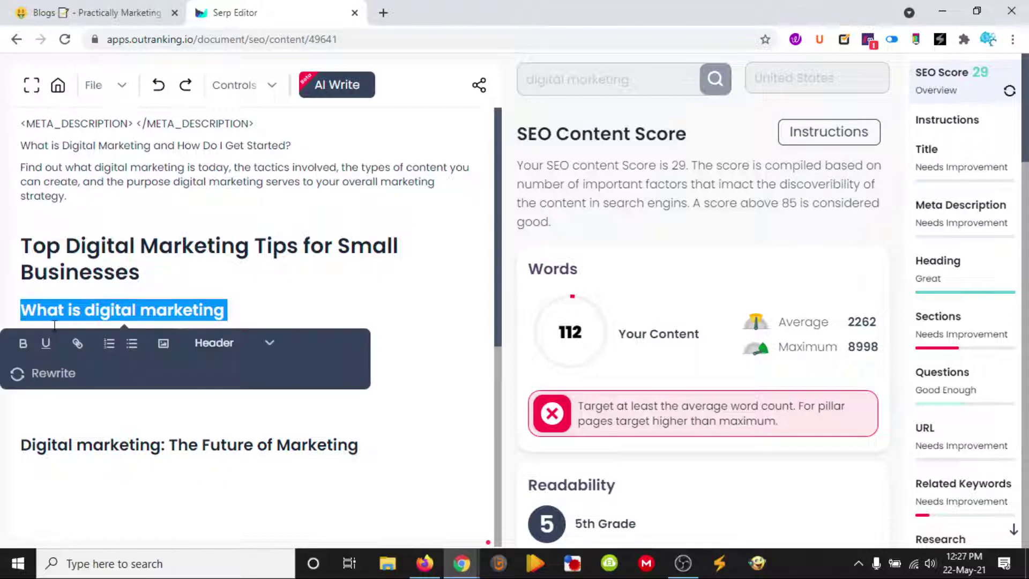
{"action": "left_click", "coordinate": [159, 290]}
{"action": "key", "text": "Return"}
{"action": "key", "text": "Return"}
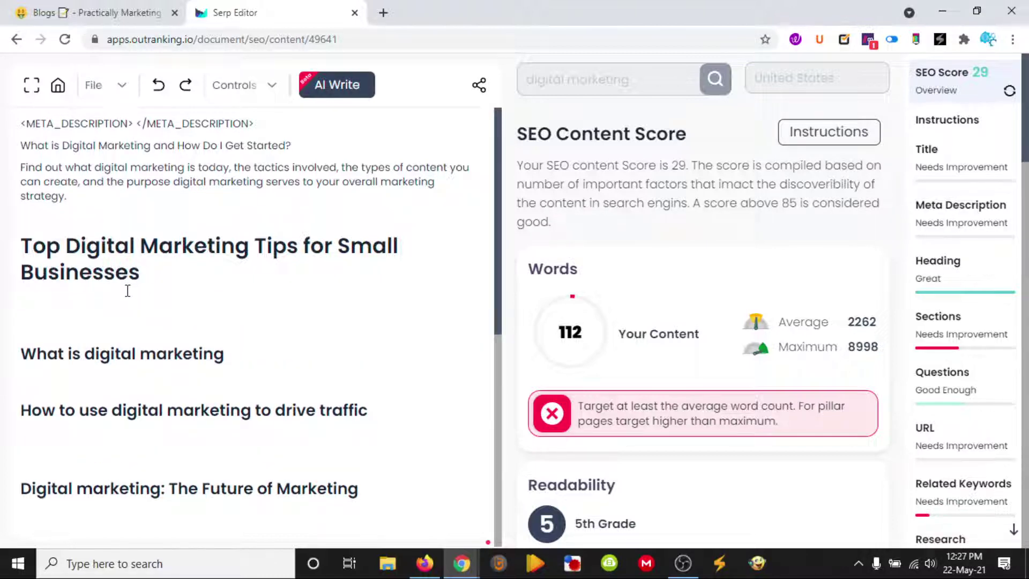
{"action": "left_click", "coordinate": [107, 12]}
Copy the first 'Why digital marketing is not an option' Blog Post Intro paragraph and confirm it passes Plagiarism Check
{"action": "scroll", "coordinate": [413, 351], "scroll_direction": "up", "scroll_amount": 15}
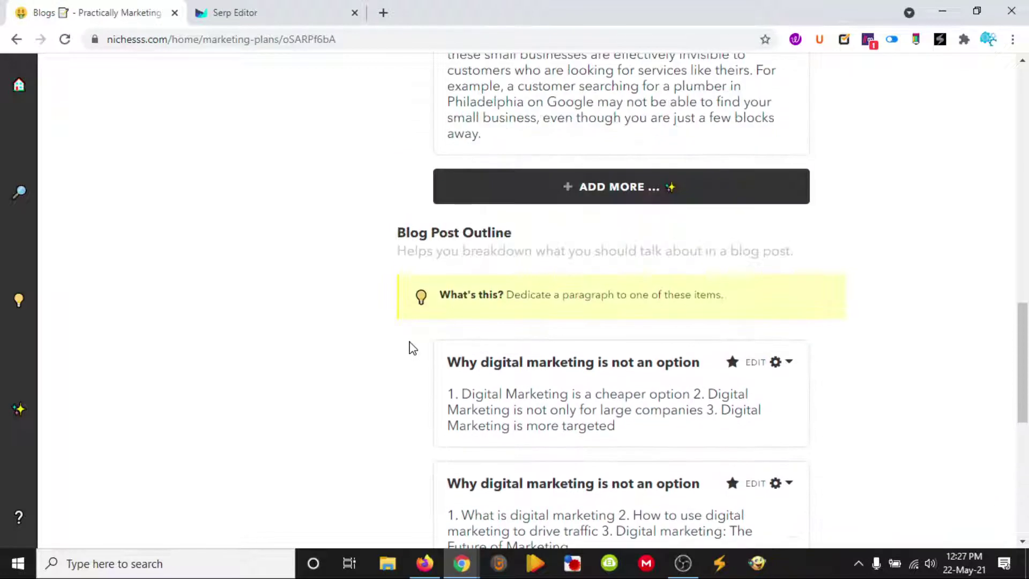
{"action": "scroll", "coordinate": [396, 300], "scroll_direction": "down", "scroll_amount": 1}
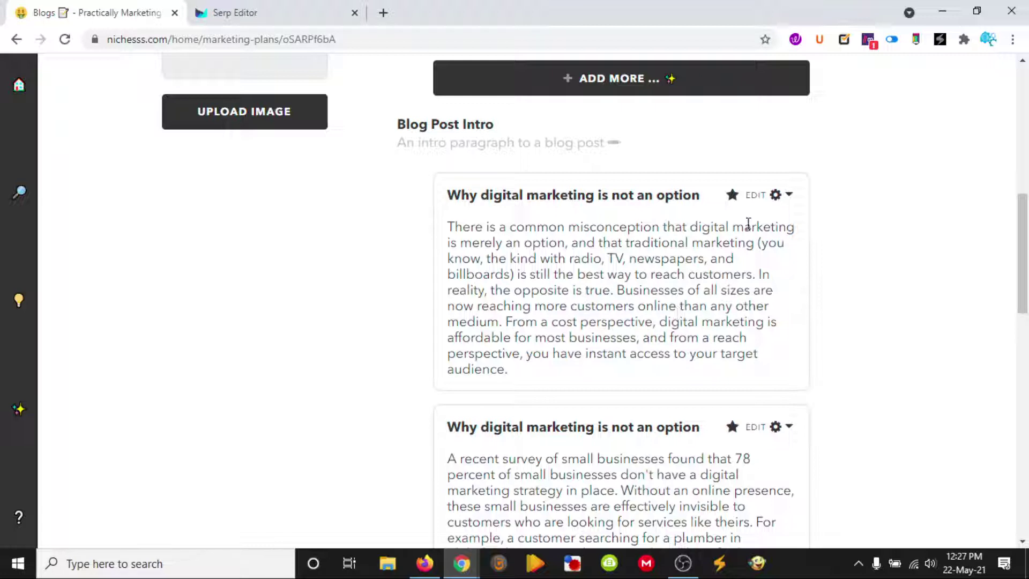
{"action": "left_click", "coordinate": [784, 196]}
{"action": "left_click", "coordinate": [734, 243]}
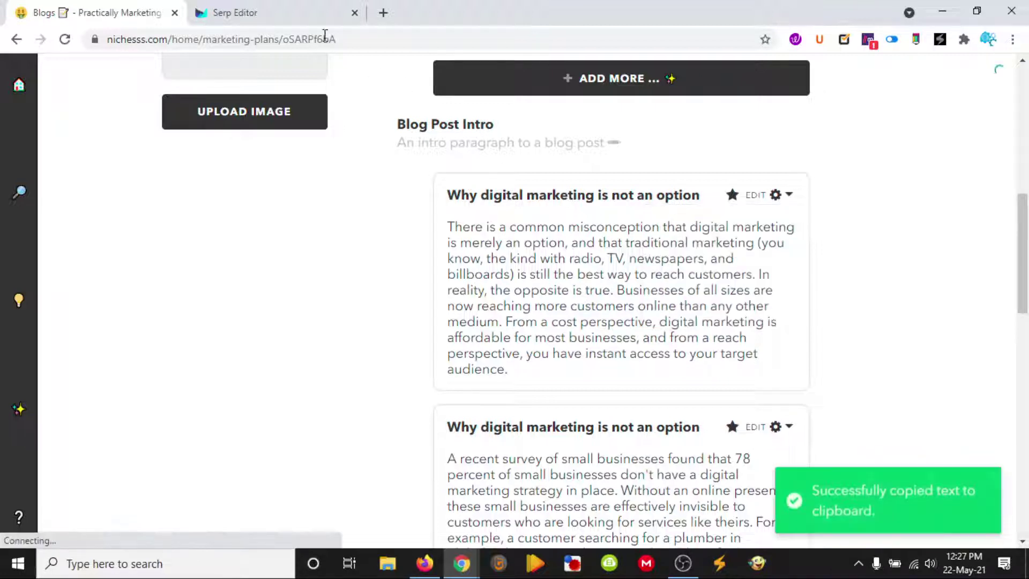
{"action": "left_click", "coordinate": [300, 12]}
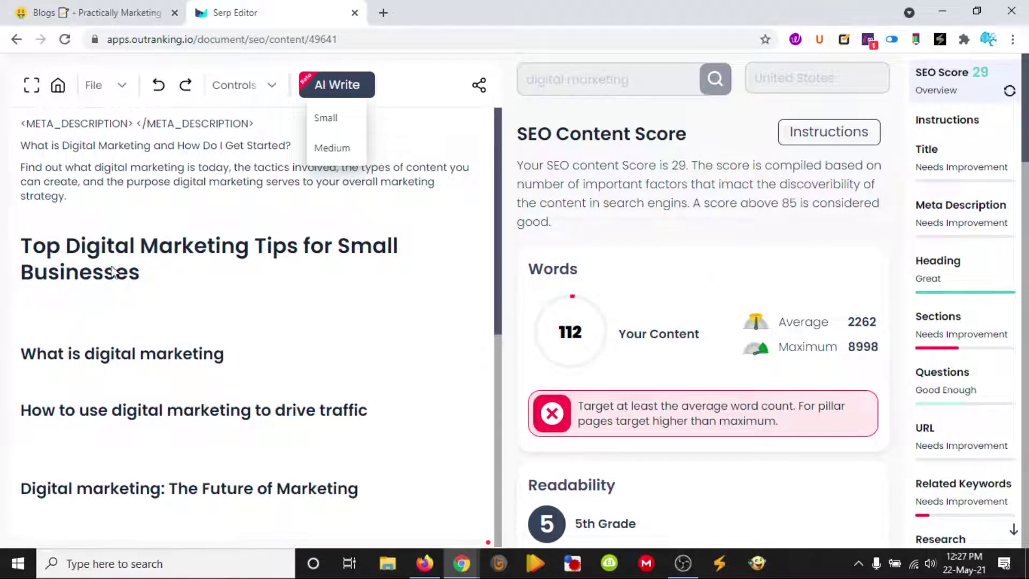
{"action": "left_click", "coordinate": [140, 13]}
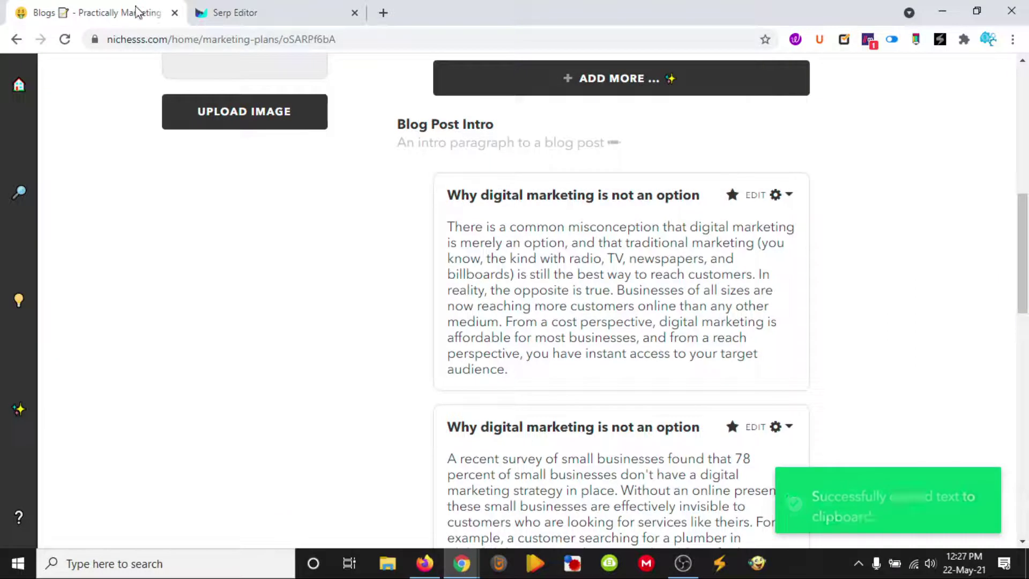
{"action": "left_click", "coordinate": [787, 195]}
{"action": "left_click", "coordinate": [722, 285]}
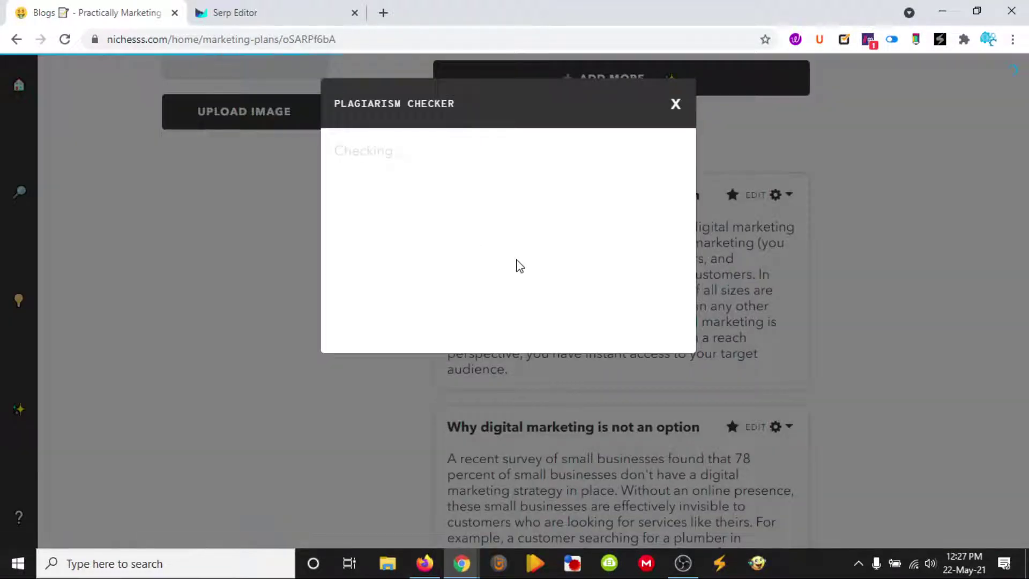
{"action": "left_click", "coordinate": [676, 105]}
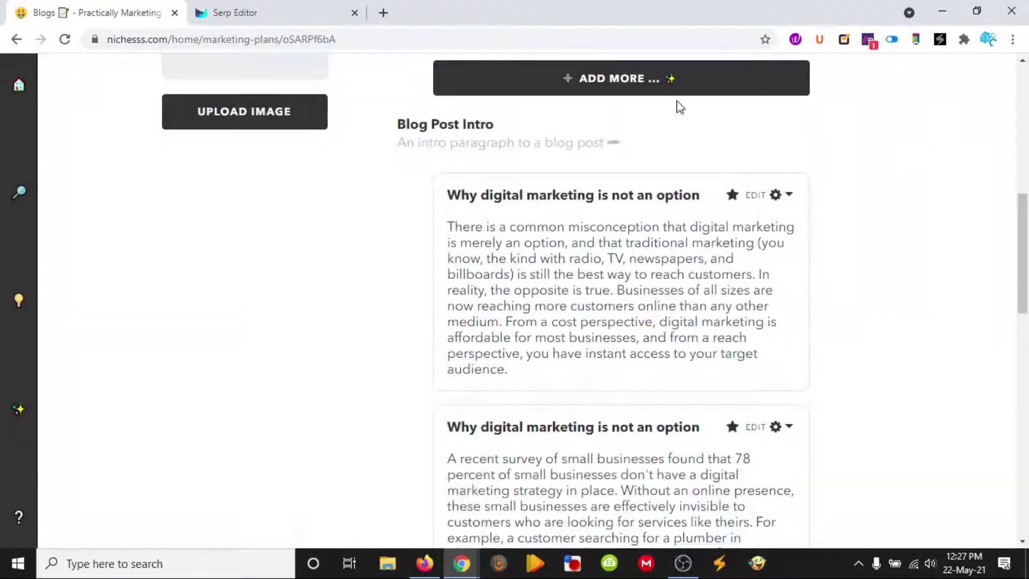
Paste the 'There is a common misconception…' paragraph under the title and select the 'What is digital marketing' heading
{"action": "left_click", "coordinate": [220, 16]}
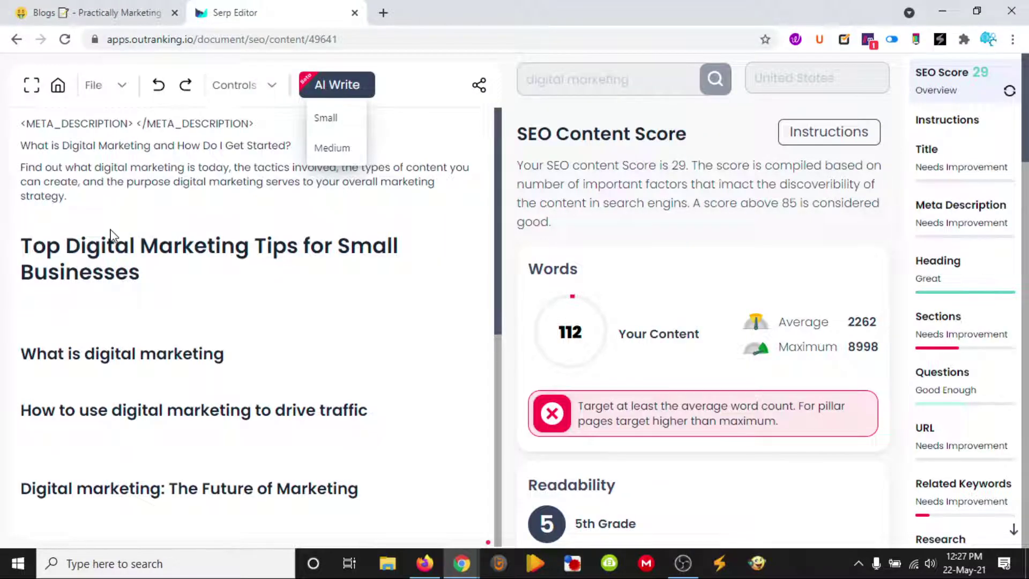
{"action": "key", "text": "ctrl+v"}
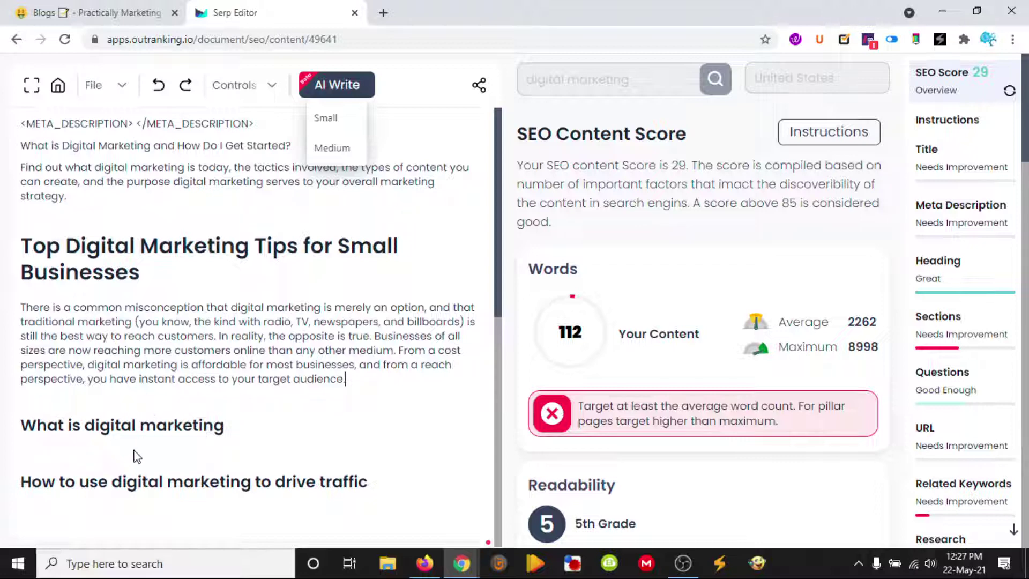
{"action": "left_click_drag", "start_coordinate": [223, 425], "coordinate": [28, 428]}
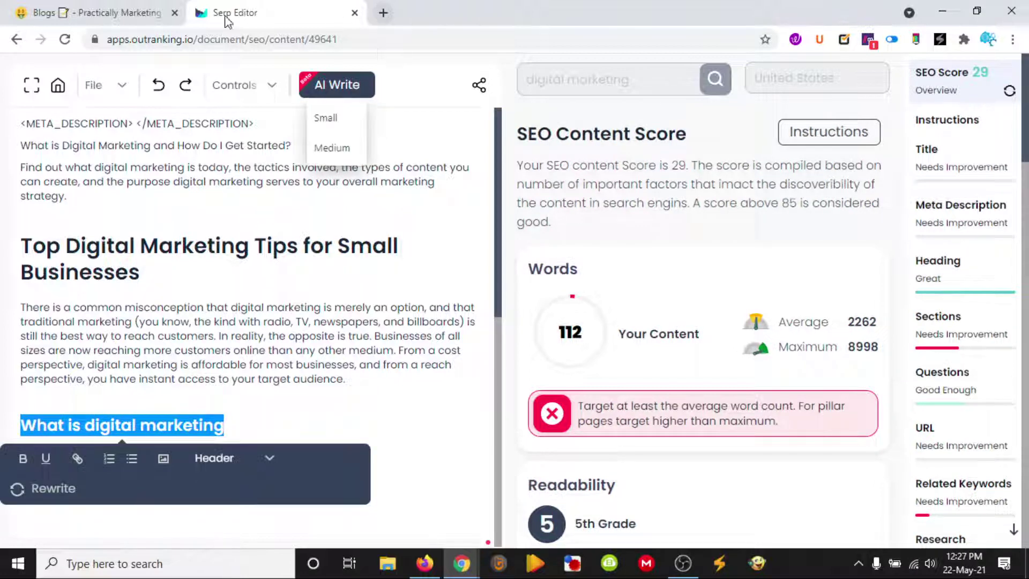
{"action": "left_click", "coordinate": [120, 10]}
Add more copy of type Blog Post Intro with post title 'What is digital marketing' and generate it
{"action": "scroll", "coordinate": [616, 202], "scroll_direction": "up", "scroll_amount": 3}
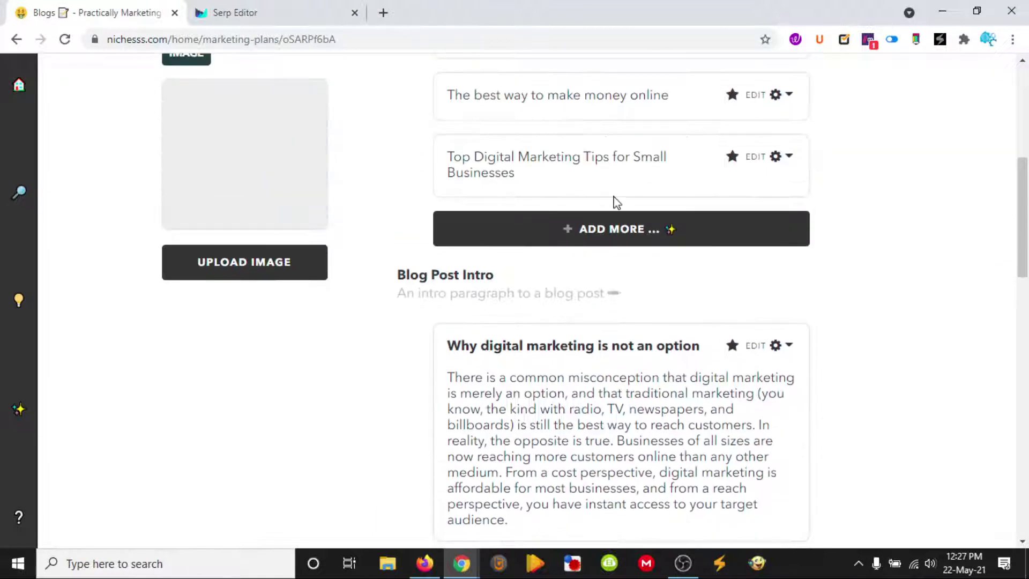
{"action": "scroll", "coordinate": [625, 234], "scroll_direction": "down", "scroll_amount": 6}
{"action": "scroll", "coordinate": [617, 280], "scroll_direction": "down", "scroll_amount": 2}
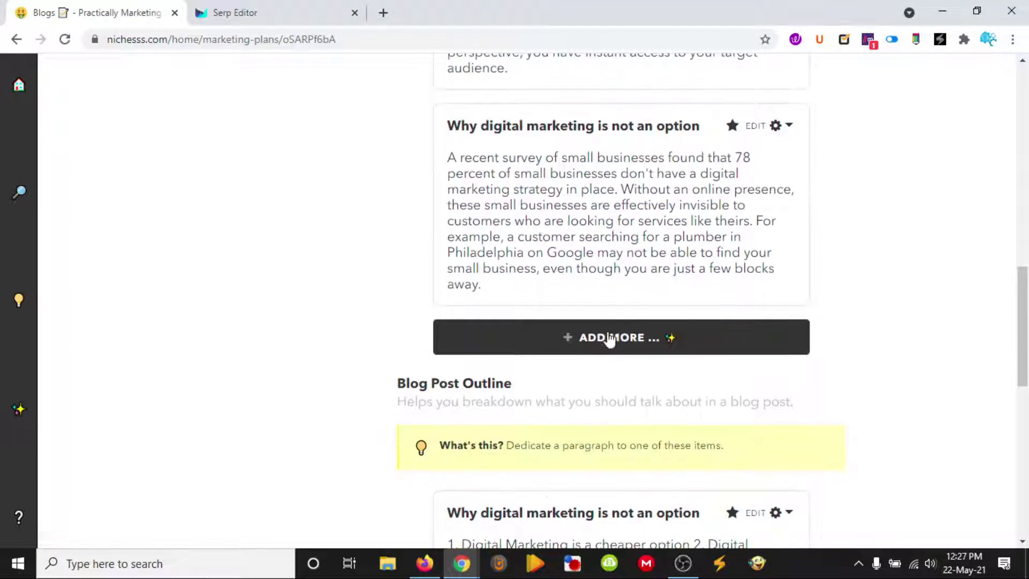
{"action": "left_click", "coordinate": [608, 339]}
{"action": "left_click", "coordinate": [406, 283]}
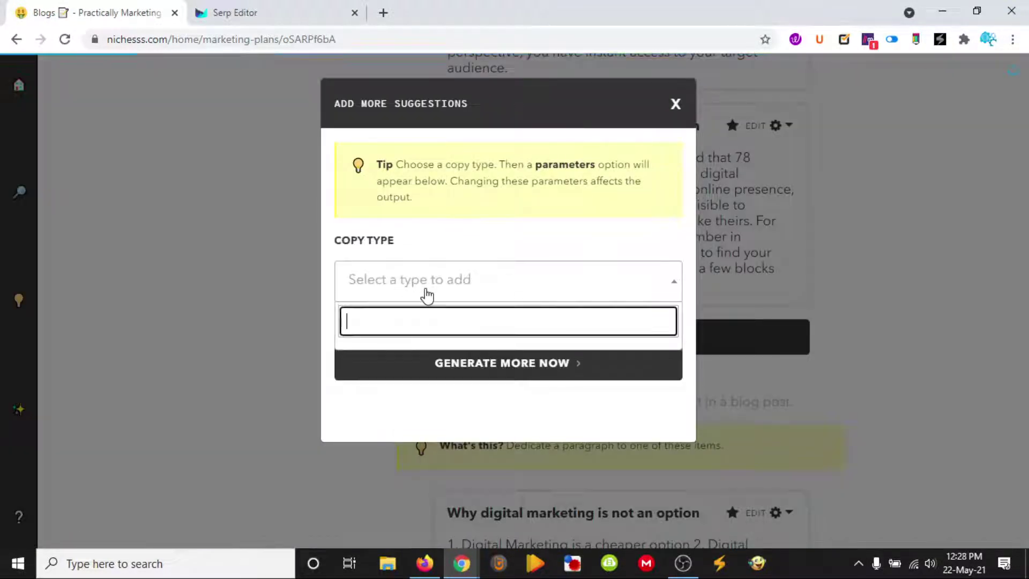
{"action": "scroll", "coordinate": [471, 428], "scroll_direction": "down", "scroll_amount": 2}
{"action": "left_click", "coordinate": [445, 417]}
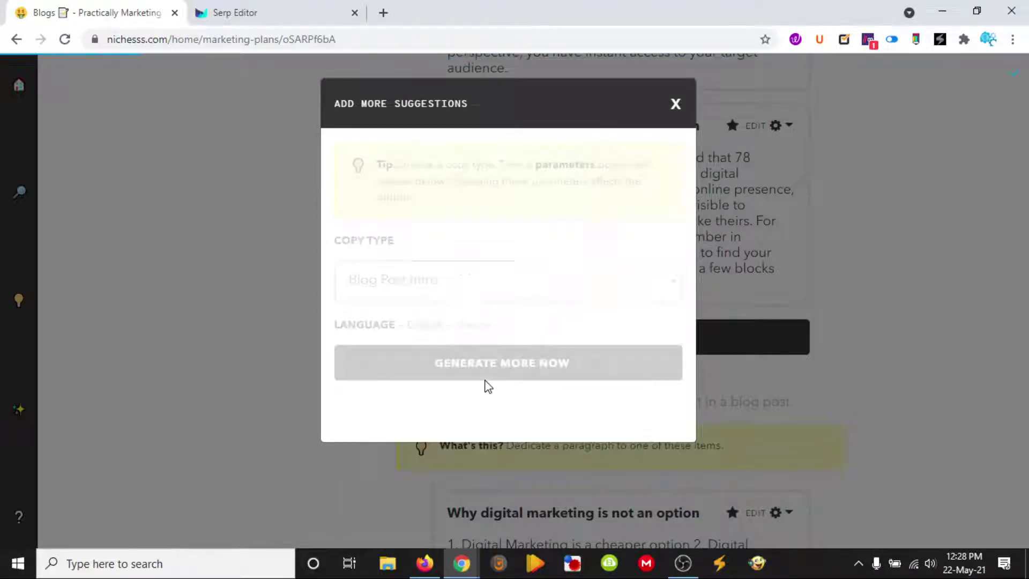
{"action": "scroll", "coordinate": [450, 412], "scroll_direction": "down", "scroll_amount": 4}
{"action": "scroll", "coordinate": [438, 405], "scroll_direction": "down", "scroll_amount": 2}
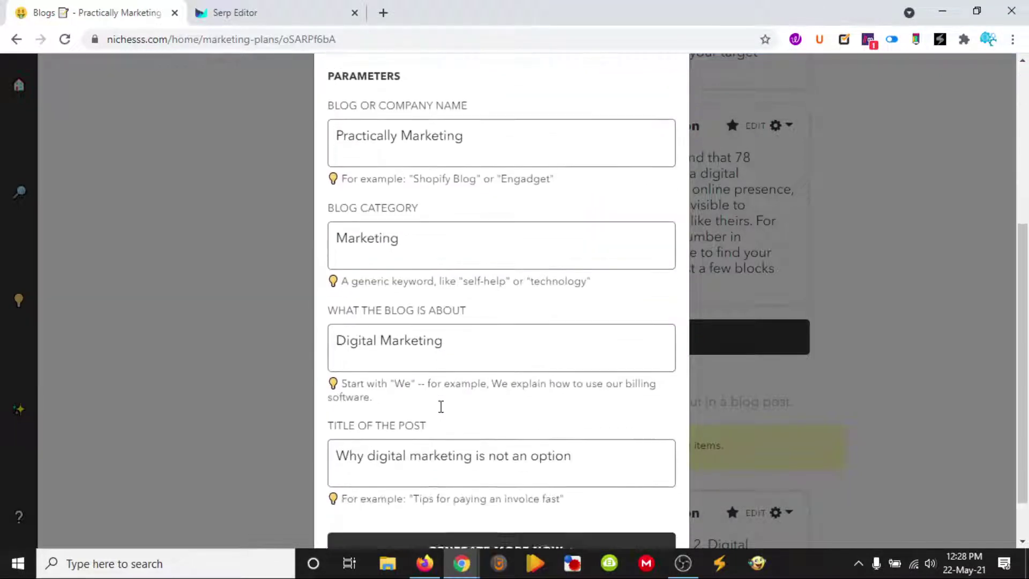
{"action": "left_click_drag", "start_coordinate": [573, 397], "coordinate": [317, 402]}
{"action": "key", "text": "ctrl+v"}
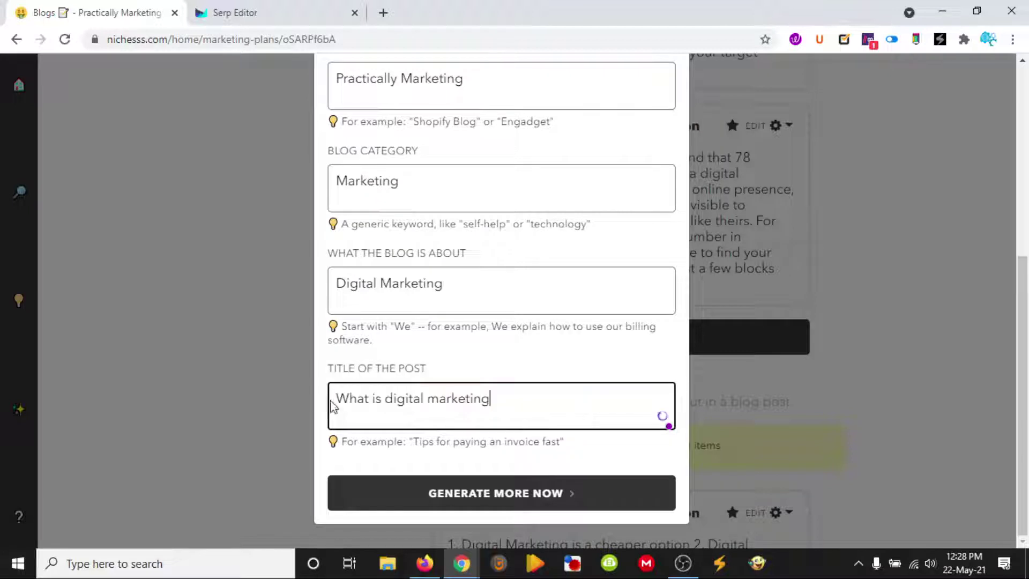
{"action": "left_click", "coordinate": [460, 490]}
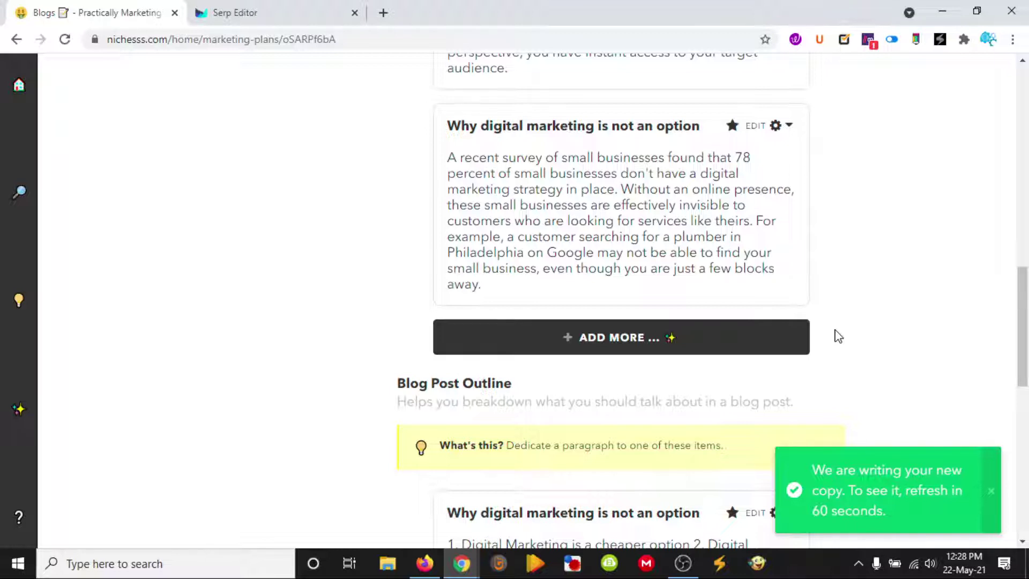
Reload the Nichesss plan and find the new 'What is digital marketing' paragraphs
{"action": "scroll", "coordinate": [903, 487], "scroll_direction": "down", "scroll_amount": 3}
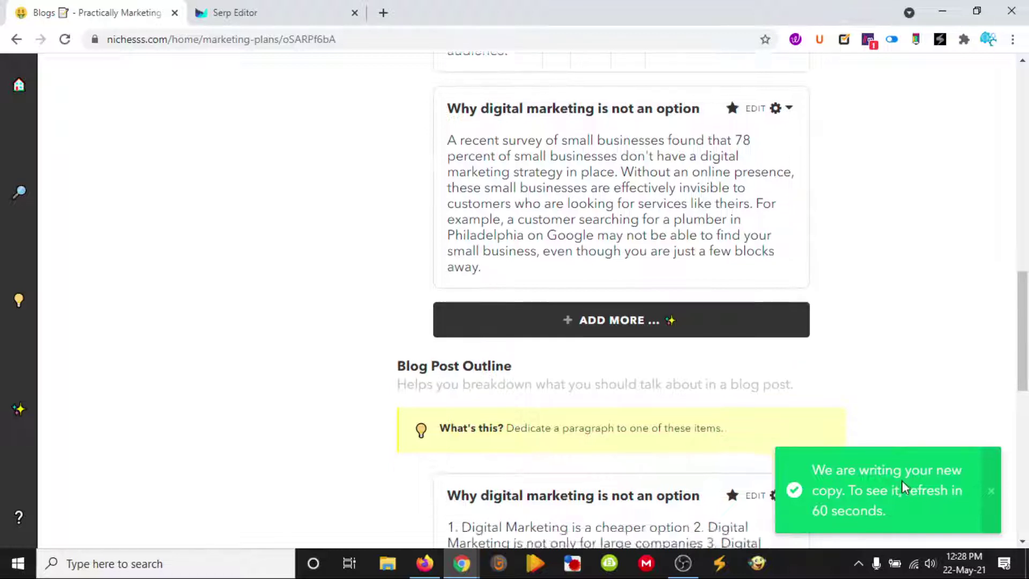
{"action": "scroll", "coordinate": [881, 296], "scroll_direction": "up", "scroll_amount": 3}
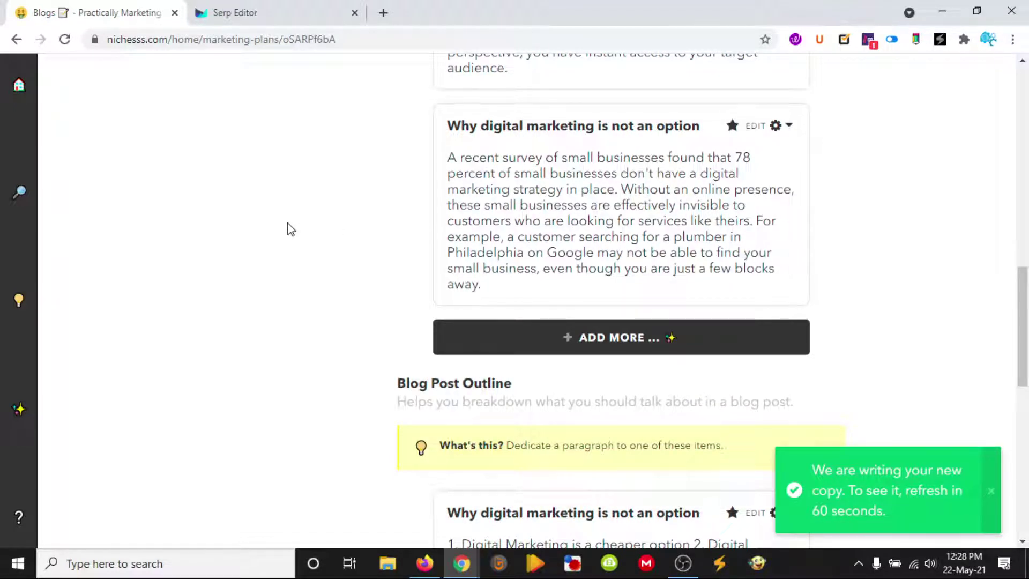
{"action": "left_click", "coordinate": [65, 39]}
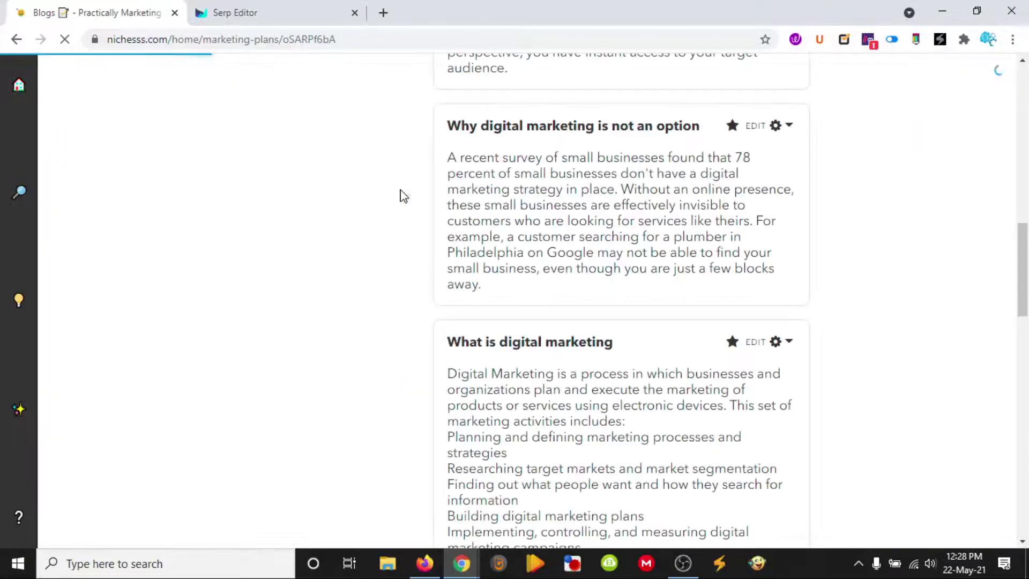
{"action": "scroll", "coordinate": [391, 262], "scroll_direction": "down", "scroll_amount": 4}
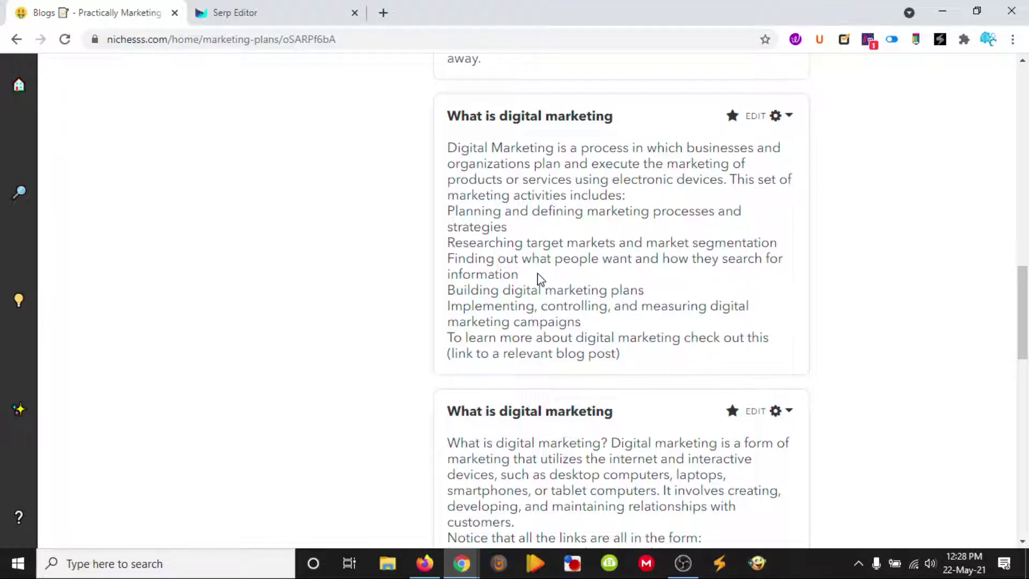
{"action": "scroll", "coordinate": [538, 278], "scroll_direction": "down", "scroll_amount": 1}
{"action": "scroll", "coordinate": [487, 317], "scroll_direction": "down", "scroll_amount": 1}
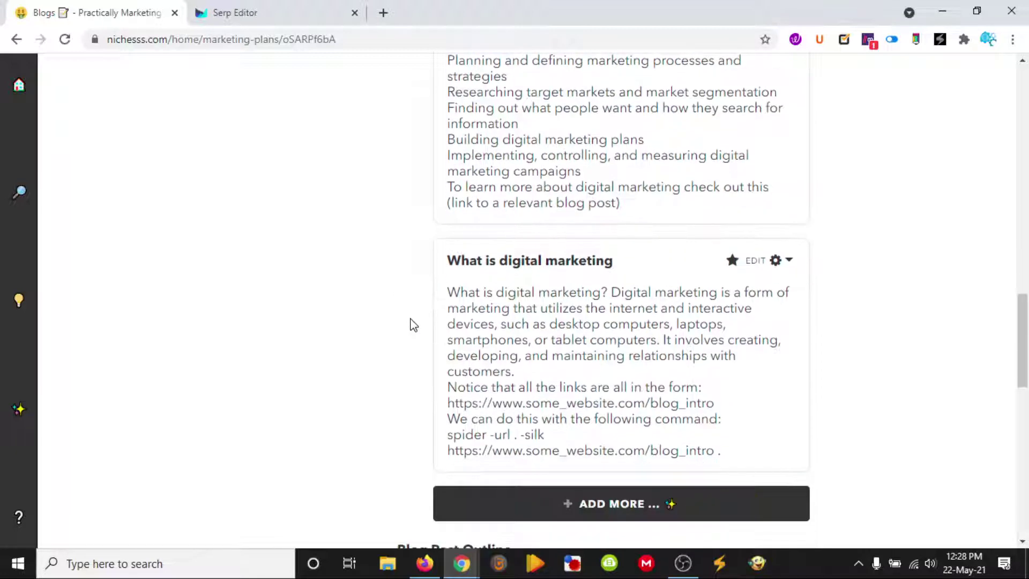
{"action": "scroll", "coordinate": [412, 321], "scroll_direction": "down", "scroll_amount": 2}
{"action": "scroll", "coordinate": [411, 317], "scroll_direction": "up", "scroll_amount": 10}
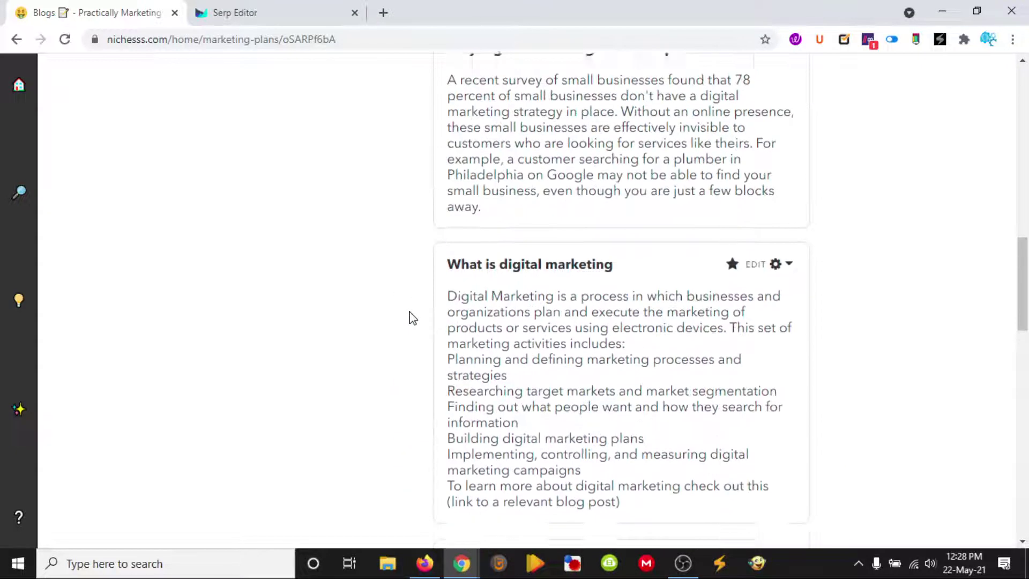
{"action": "scroll", "coordinate": [597, 321], "scroll_direction": "down", "scroll_amount": 4}
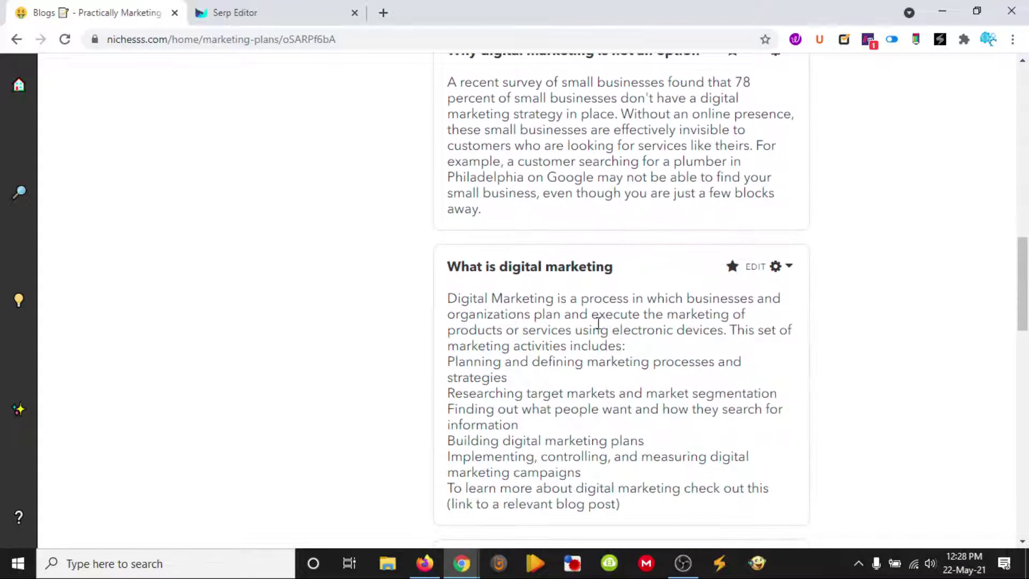
Confirm the first new paragraph passes Plagiarism Check, then copy it
{"action": "left_click", "coordinate": [783, 192]}
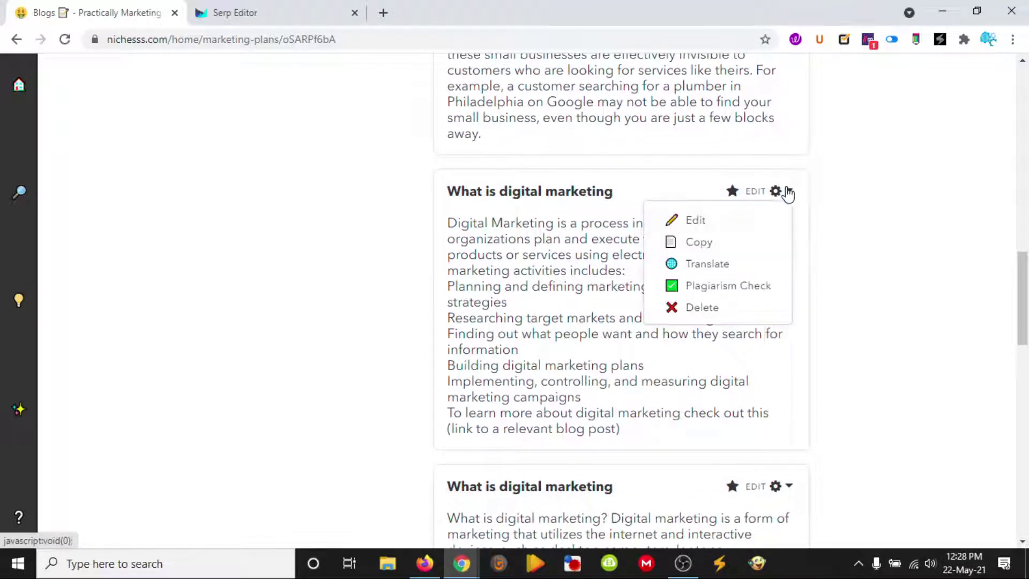
{"action": "left_click", "coordinate": [739, 292]}
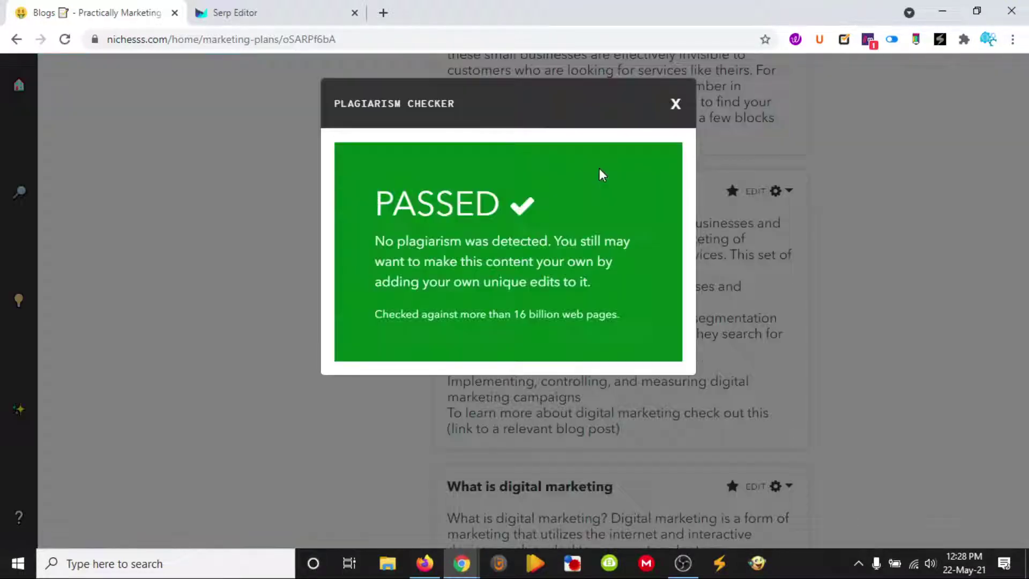
{"action": "left_click", "coordinate": [674, 103]}
{"action": "left_click", "coordinate": [786, 192]}
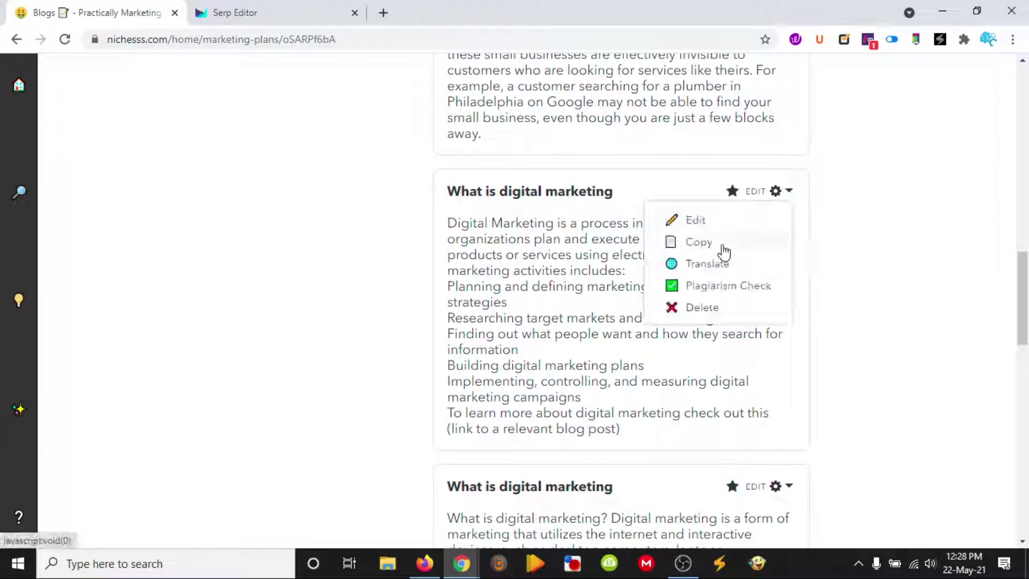
{"action": "left_click", "coordinate": [706, 242]}
{"action": "left_click", "coordinate": [222, 15]}
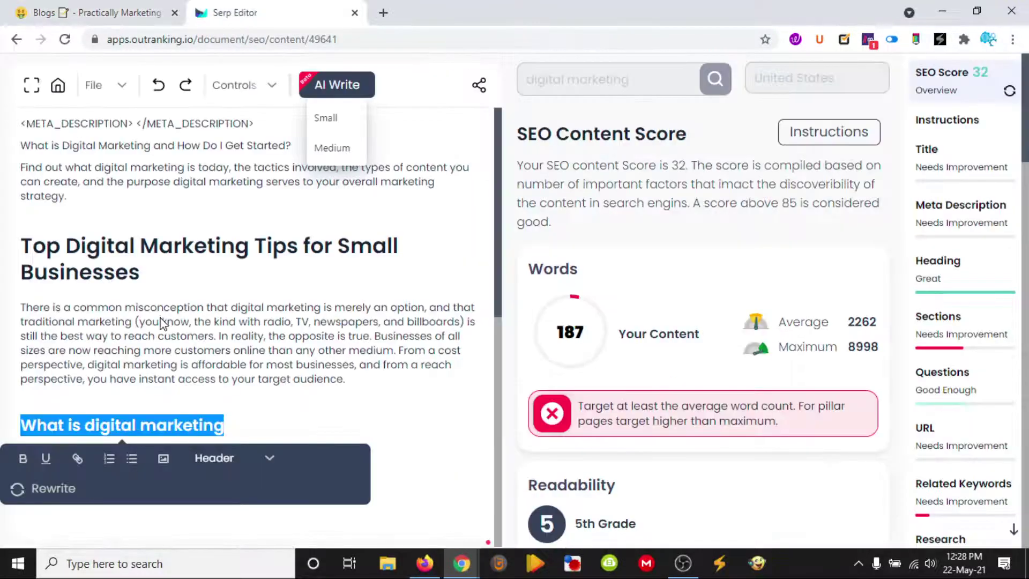
Paste the digital marketing definition below the 'What is digital marketing' heading
{"action": "left_click", "coordinate": [141, 397]}
{"action": "key", "text": "ctrl+v"}
{"action": "left_click", "coordinate": [109, 375]}
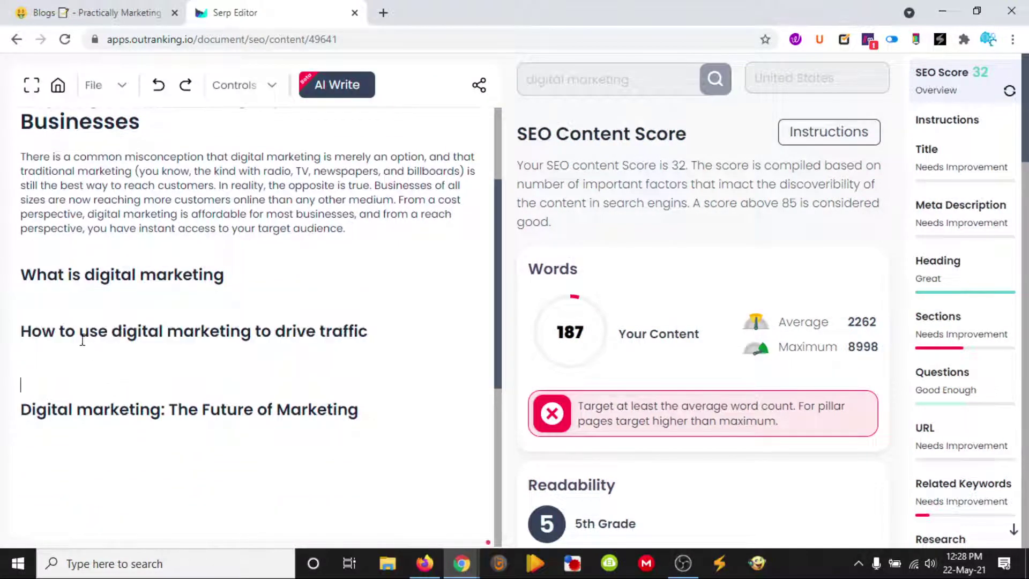
{"action": "left_click", "coordinate": [60, 305]}
{"action": "key", "text": "ctrl+v"}
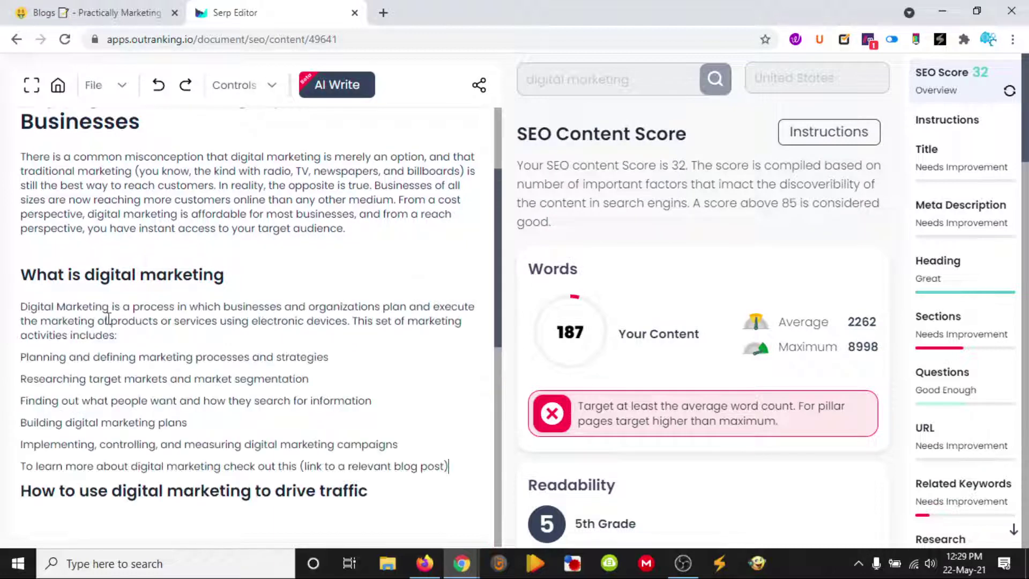
{"action": "scroll", "coordinate": [122, 329], "scroll_direction": "down", "scroll_amount": 2}
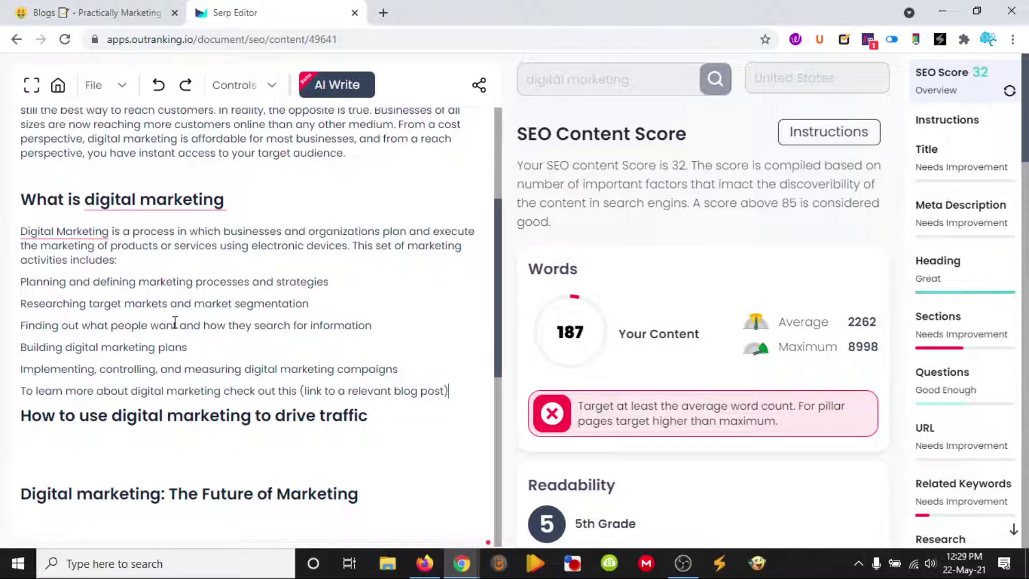
{"action": "key", "text": "Return"}
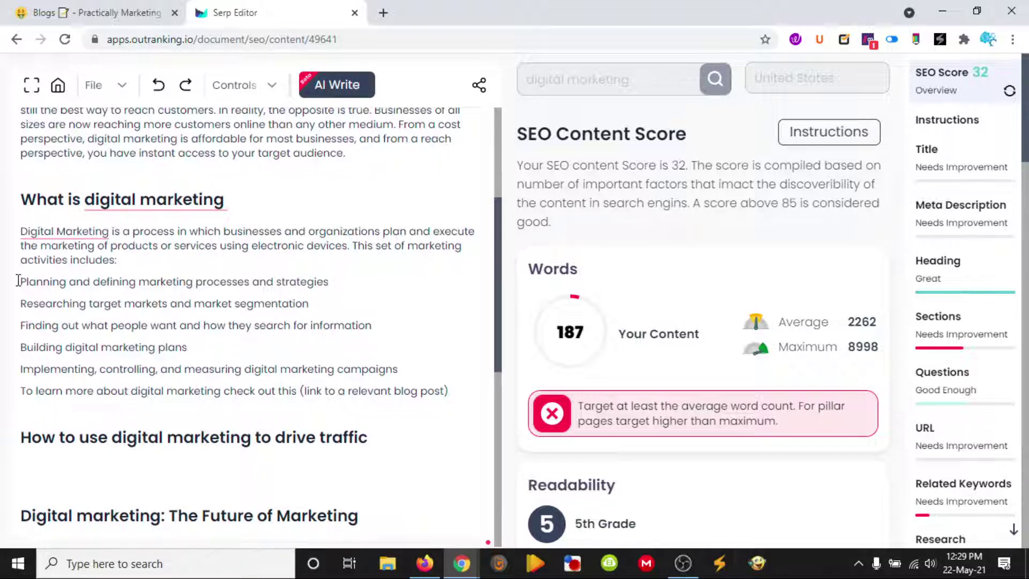
Number the five activity lines 1. through 5., starting with Planning
{"action": "left_click", "coordinate": [317, 283]}
{"action": "key", "text": "Home"}
{"action": "type", "text": "1."}
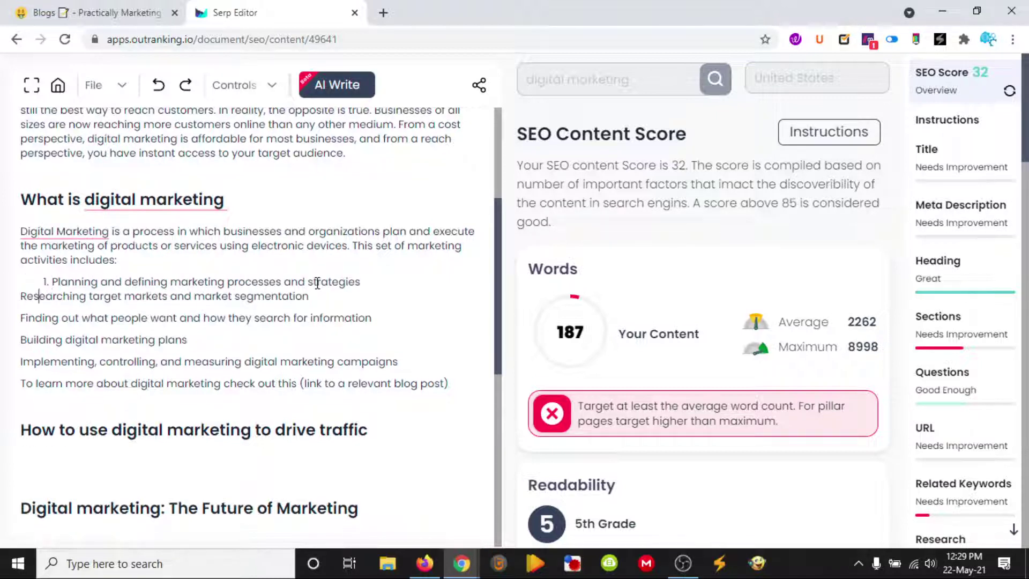
{"action": "key", "text": "Left"}
{"action": "key", "text": "Left"}
{"action": "type", "text": "2."}
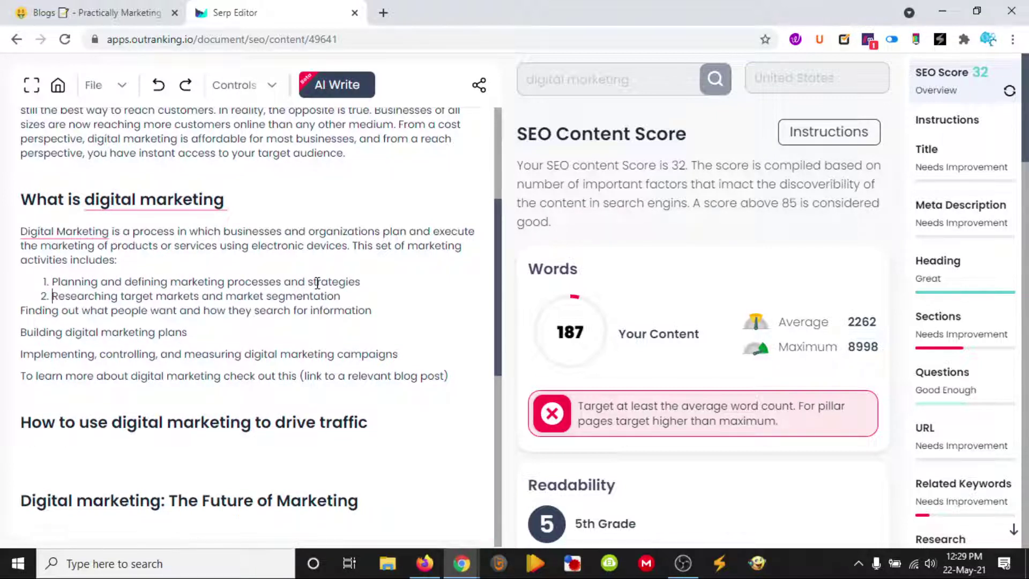
{"action": "key", "text": "Left"}
{"action": "key", "text": "Left"}
{"action": "type", "text": "3."}
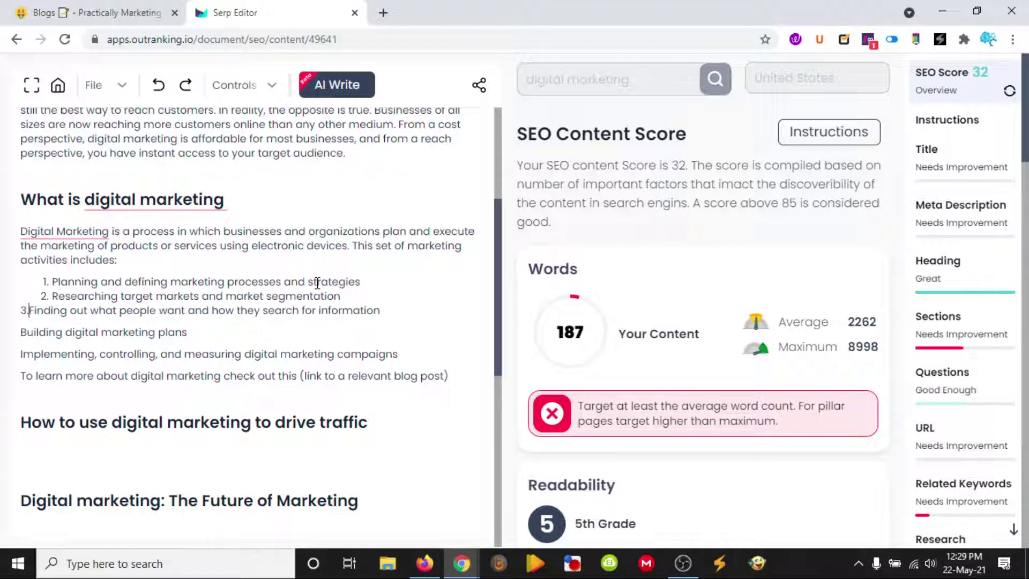
{"action": "key", "text": "Down"}
{"action": "key", "text": "Left"}
{"action": "key", "text": "Left"}
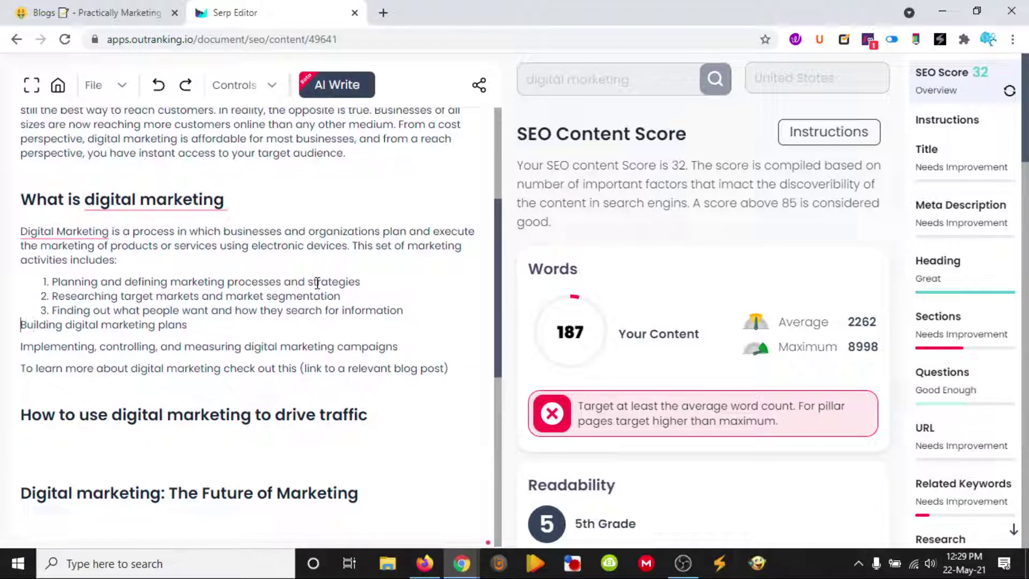
{"action": "type", "text": "4. "}
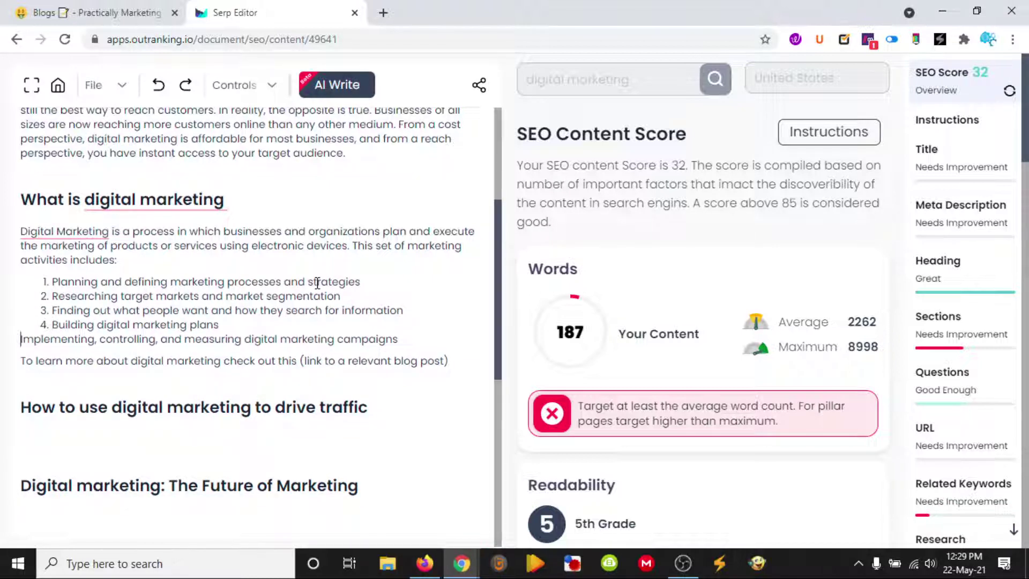
{"action": "type", "text": "5."}
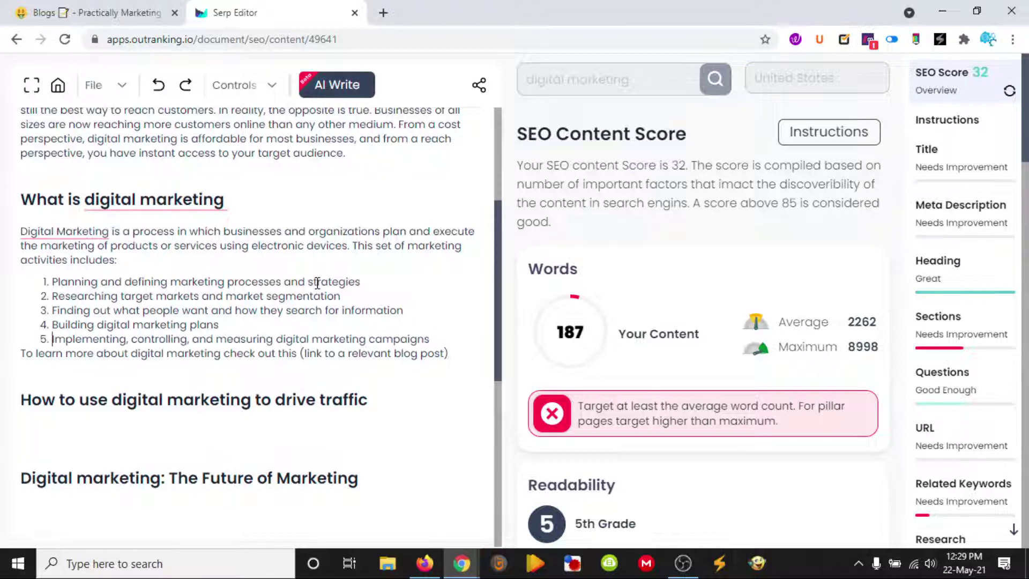
Delete the 'To learn more…' placeholder line and select the 'How to use digital marketing to drive traffic' heading
{"action": "key", "text": "Left"}
{"action": "key", "text": "Left"}
{"action": "key", "text": "Left"}
{"action": "key", "text": "Return"}
{"action": "key", "text": "shift+Right"}
{"action": "key", "text": "shift+Right"}
{"action": "key", "text": "shift+Right"}
{"action": "key", "text": "shift+Right"}
{"action": "key", "text": "shift+Right"}
{"action": "key", "text": "shift+Right"}
{"action": "key", "text": "shift+Right"}
{"action": "key", "text": "shift+Right"}
{"action": "key", "text": "shift+Right"}
{"action": "key", "text": "shift+Right"}
{"action": "key", "text": "shift+Right"}
{"action": "key", "text": "shift+Right"}
{"action": "key", "text": "shift+Right"}
{"action": "key", "text": "shift+Right"}
{"action": "key", "text": "shift+Right"}
{"action": "key", "text": "shift+Right"}
{"action": "key", "text": "shift+Right"}
{"action": "key", "text": "shift+Right"}
{"action": "key", "text": "shift+Right"}
{"action": "key", "text": "shift+Right"}
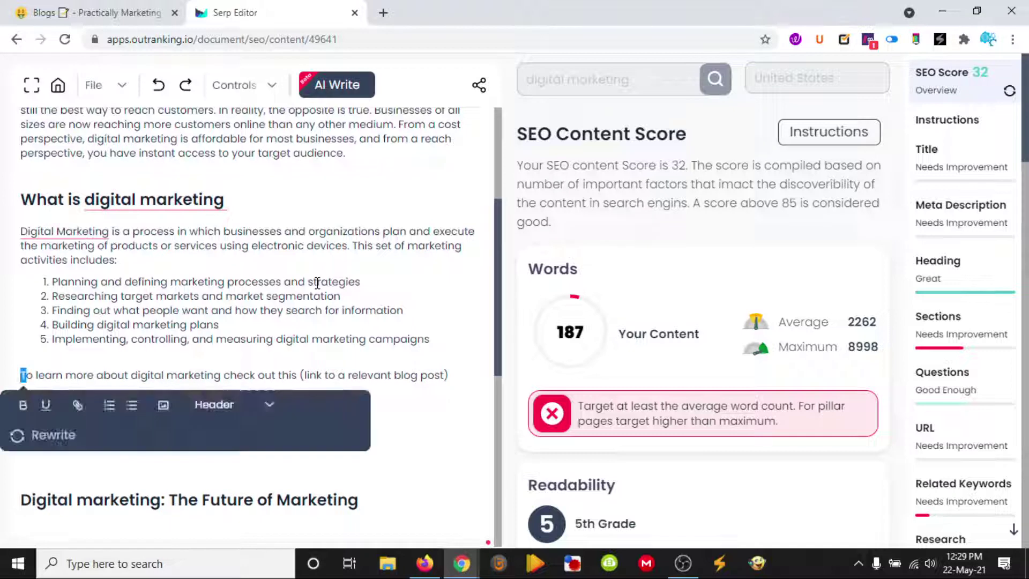
{"action": "key", "text": "shift+Right"}
{"action": "key", "text": "shift+Right"}
{"action": "key", "text": "shift+Right"}
{"action": "key", "text": "shift+Right"}
{"action": "key", "text": "shift+Right"}
{"action": "key", "text": "shift+Right"}
{"action": "key", "text": "shift+Right"}
{"action": "key", "text": "shift+Right"}
{"action": "key", "text": "shift+Right"}
{"action": "key", "text": "shift+Right"}
{"action": "key", "text": "shift+Right"}
{"action": "key", "text": "shift+Right"}
{"action": "key", "text": "shift+Right"}
{"action": "key", "text": "shift+Right"}
{"action": "key", "text": "shift+Right"}
{"action": "key", "text": "shift+Right"}
{"action": "key", "text": "shift+Right"}
{"action": "key", "text": "shift+Right"}
{"action": "key", "text": "shift+Right"}
{"action": "key", "text": "shift+Right"}
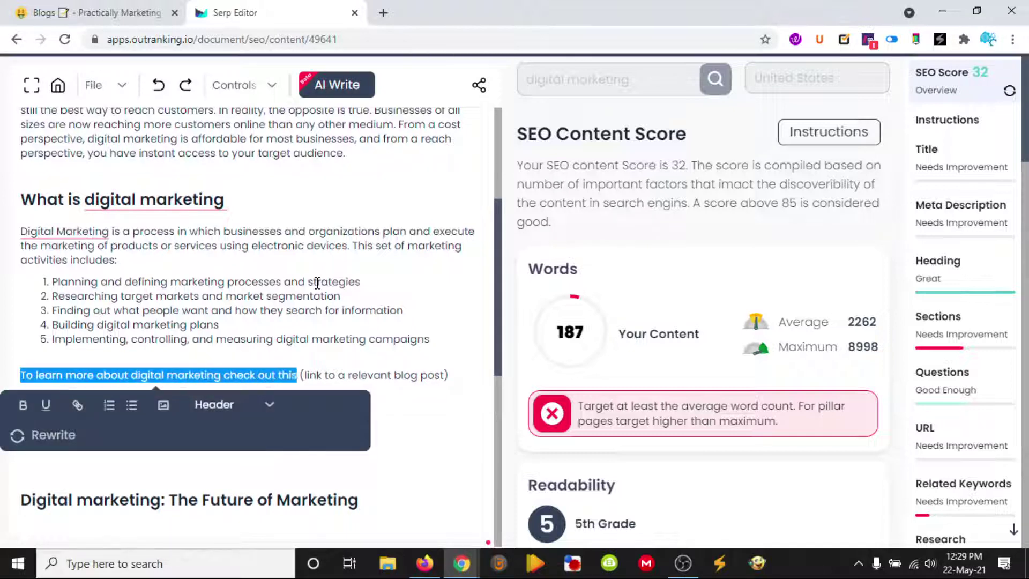
{"action": "key", "text": "BackSpace"}
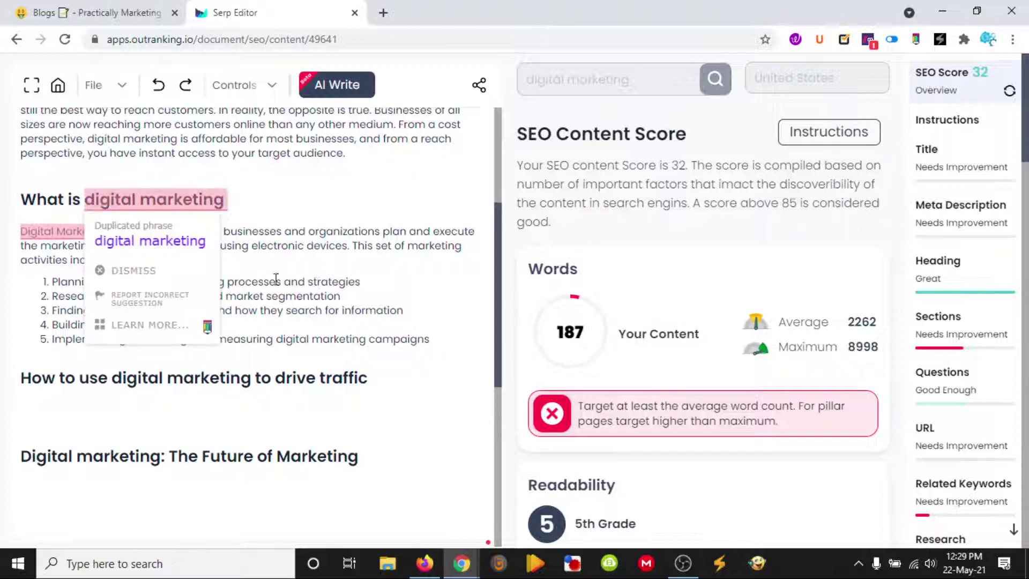
{"action": "left_click", "coordinate": [226, 423]}
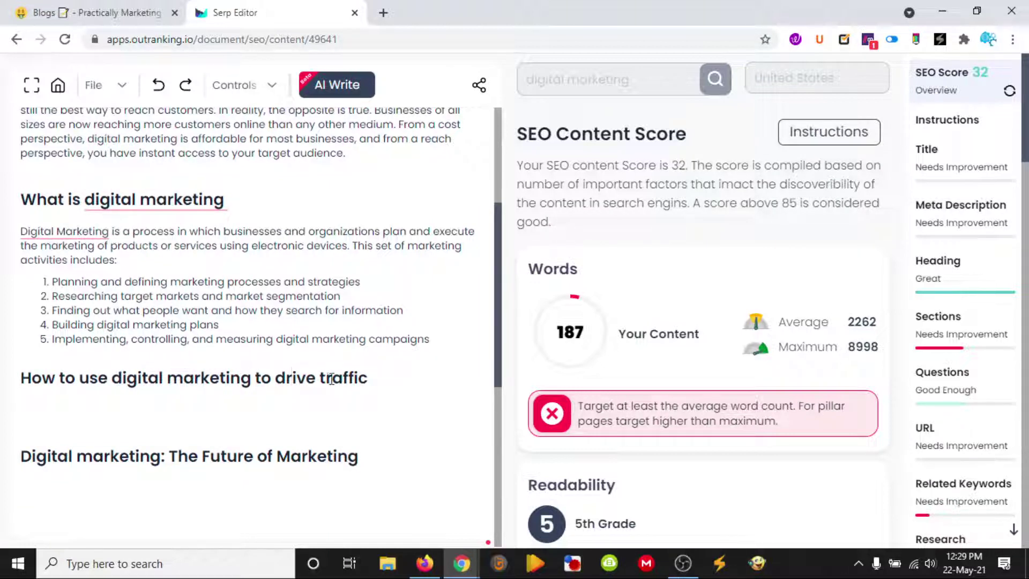
{"action": "left_click_drag", "start_coordinate": [366, 375], "coordinate": [24, 371]}
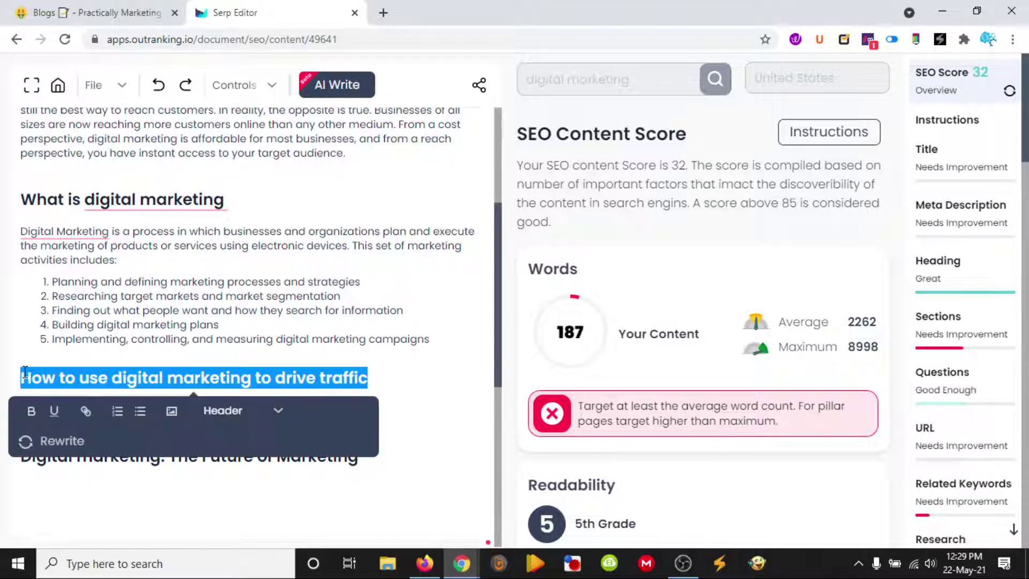
{"action": "left_click", "coordinate": [146, 13]}
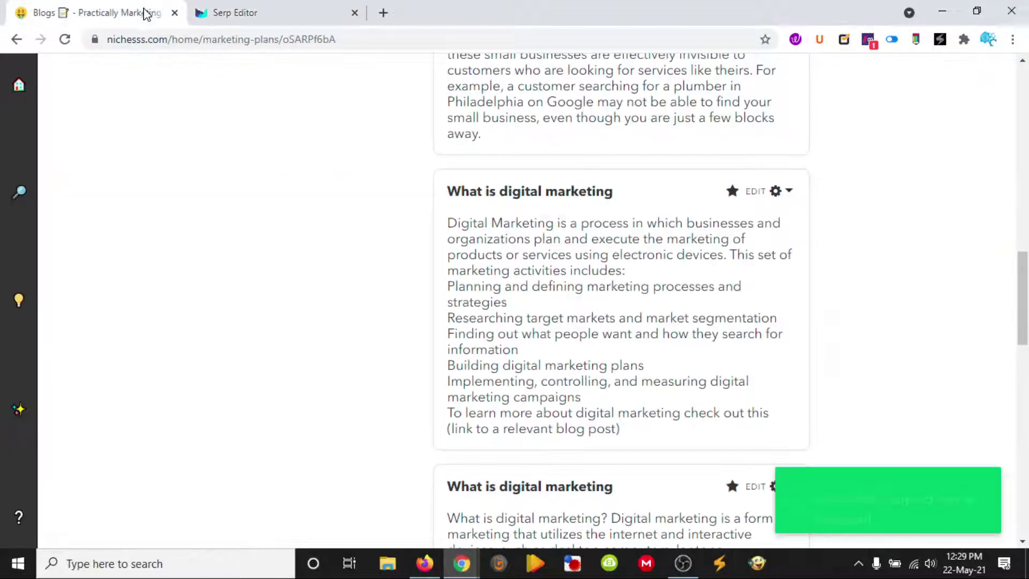
Start adding more copy in the plan with Blog Post Intro as the copy type
{"action": "scroll", "coordinate": [523, 325], "scroll_direction": "down", "scroll_amount": 3}
{"action": "scroll", "coordinate": [523, 328], "scroll_direction": "down", "scroll_amount": 2}
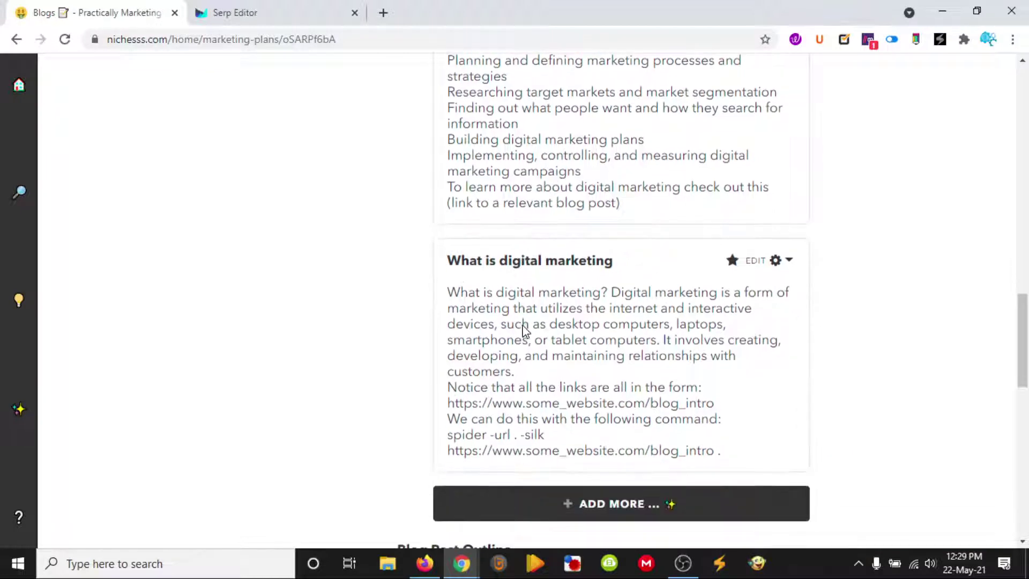
{"action": "scroll", "coordinate": [500, 374], "scroll_direction": "up", "scroll_amount": 10}
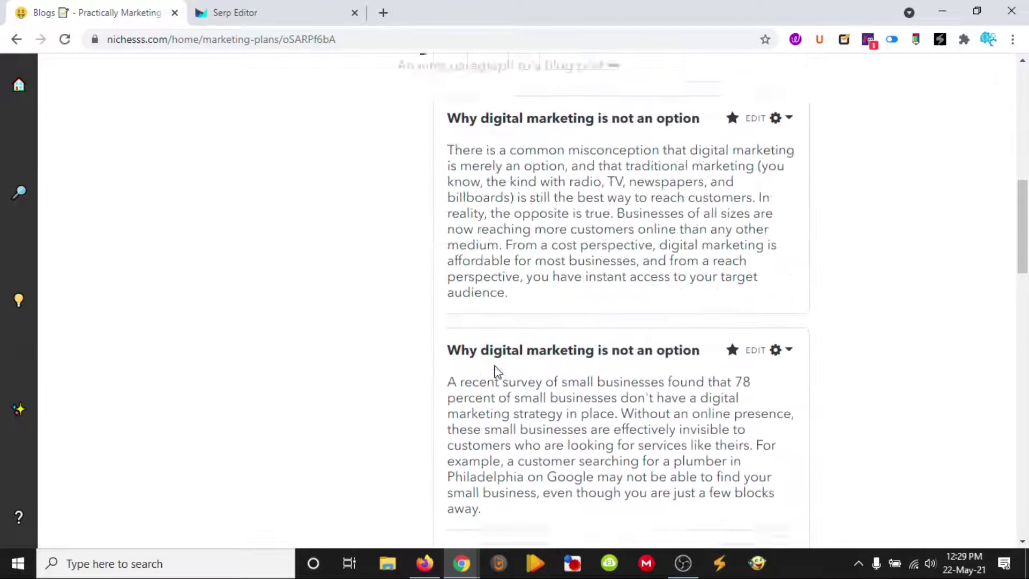
{"action": "scroll", "coordinate": [494, 370], "scroll_direction": "down", "scroll_amount": 10}
{"action": "scroll", "coordinate": [496, 373], "scroll_direction": "down", "scroll_amount": 2}
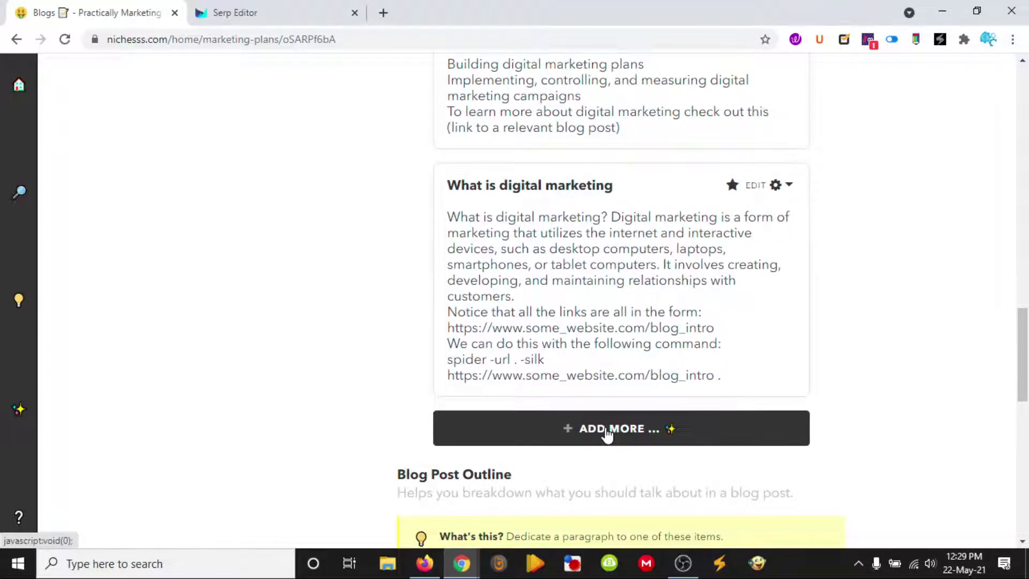
{"action": "left_click", "coordinate": [606, 434]}
{"action": "left_click", "coordinate": [454, 283]}
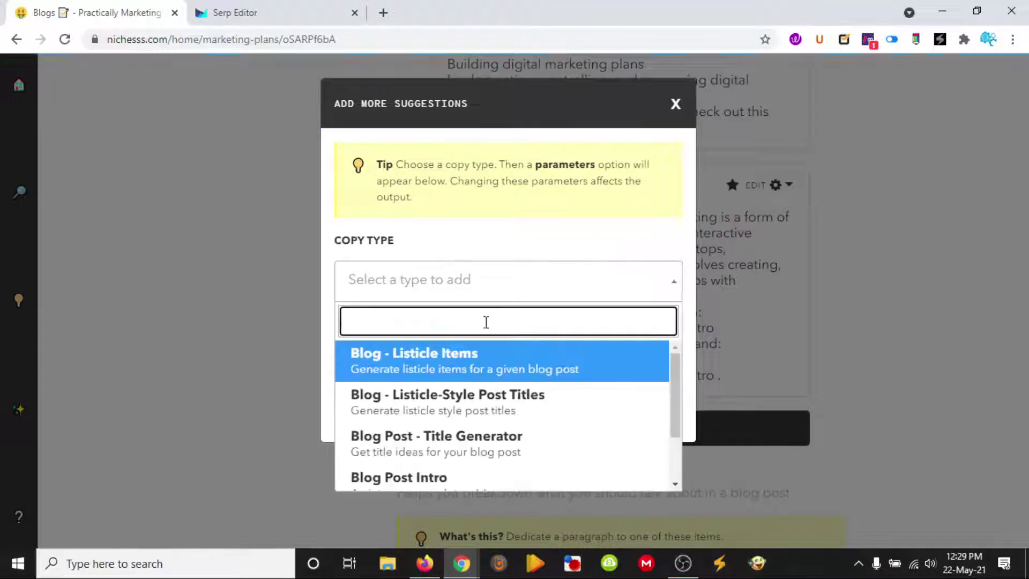
{"action": "scroll", "coordinate": [500, 403], "scroll_direction": "down", "scroll_amount": 3}
{"action": "left_click", "coordinate": [496, 414]}
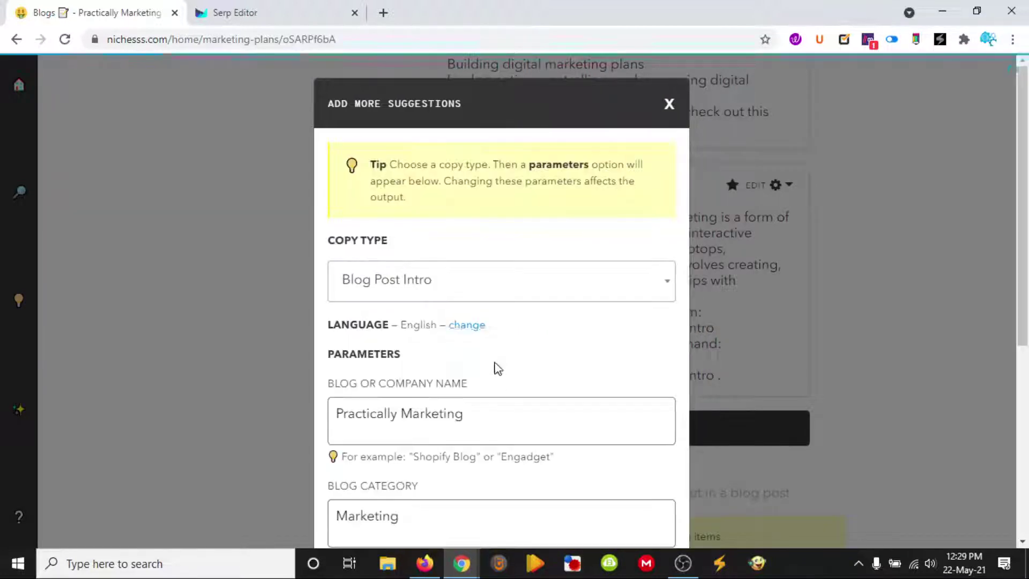
Change the post title to 'digital marketing research' and generate the new intro
{"action": "scroll", "coordinate": [485, 351], "scroll_direction": "down", "scroll_amount": 6}
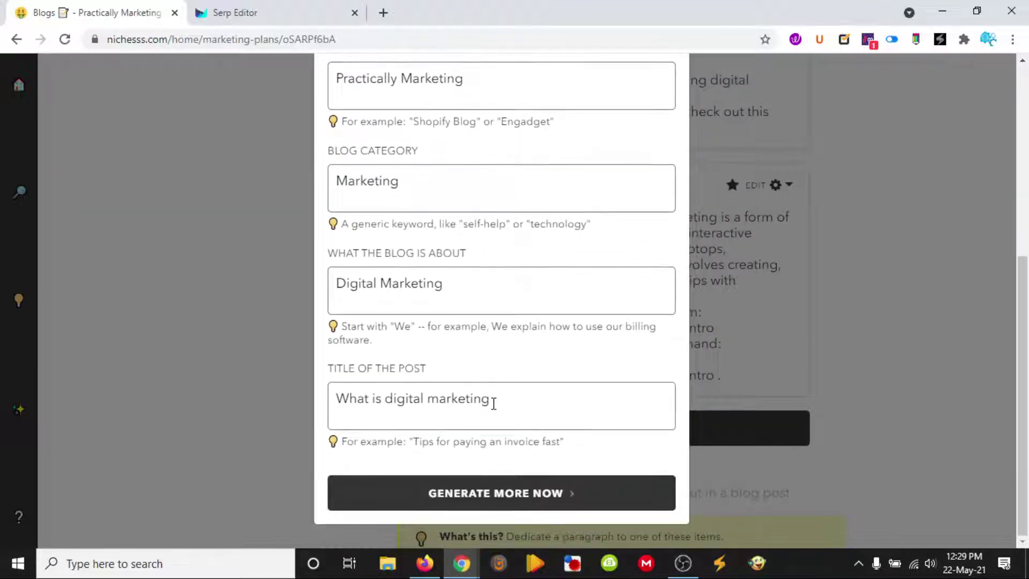
{"action": "left_click_drag", "start_coordinate": [388, 399], "coordinate": [294, 405]}
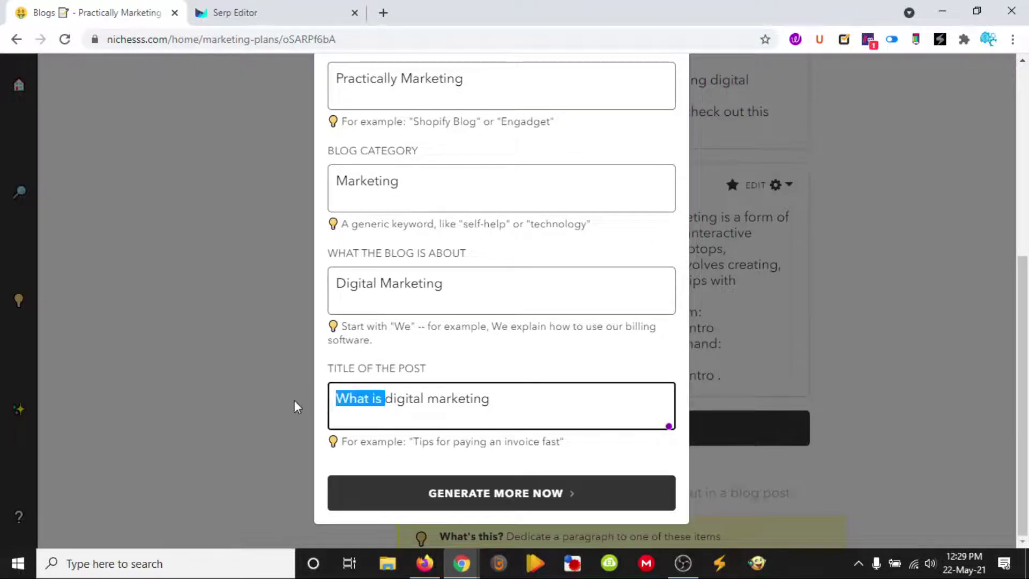
{"action": "key", "text": "BackSpace"}
{"action": "left_click", "coordinate": [487, 397]}
{"action": "type", "text": "research"}
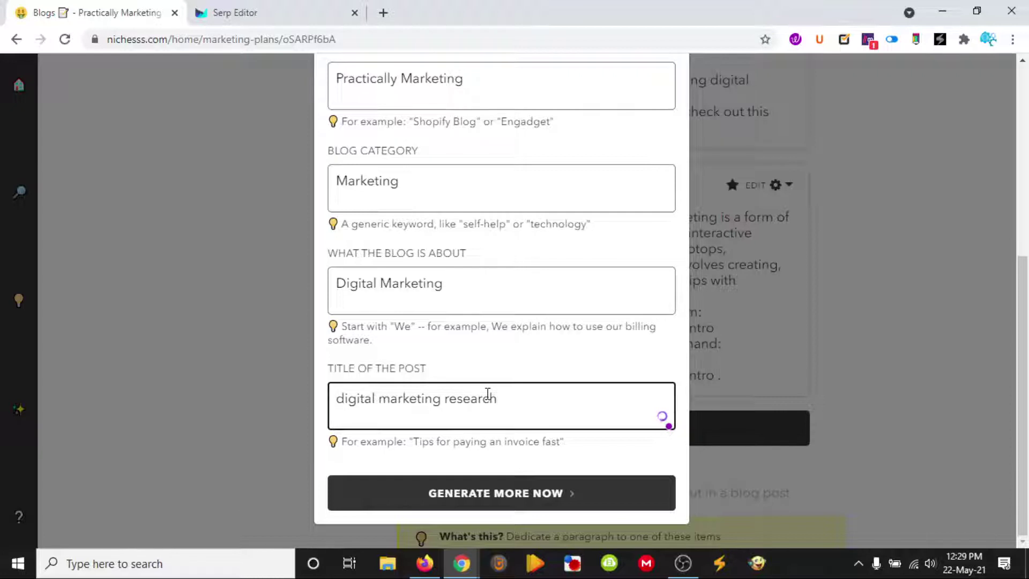
{"action": "left_click", "coordinate": [481, 492]}
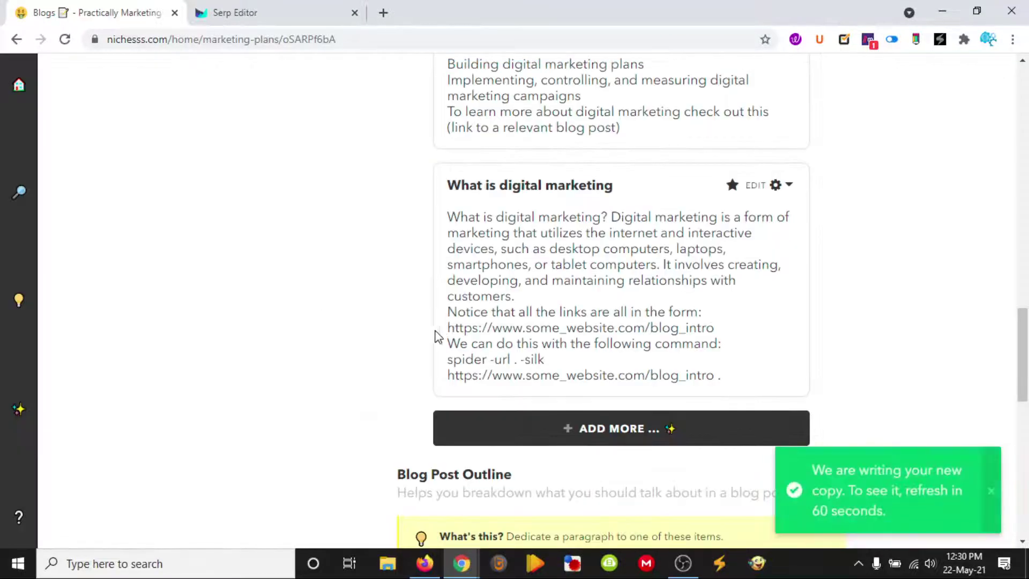
Reload the page and scroll to the two new 'digital marketing research' intro cards, including the data-driven targeting one
{"action": "scroll", "coordinate": [536, 223], "scroll_direction": "up", "scroll_amount": 3}
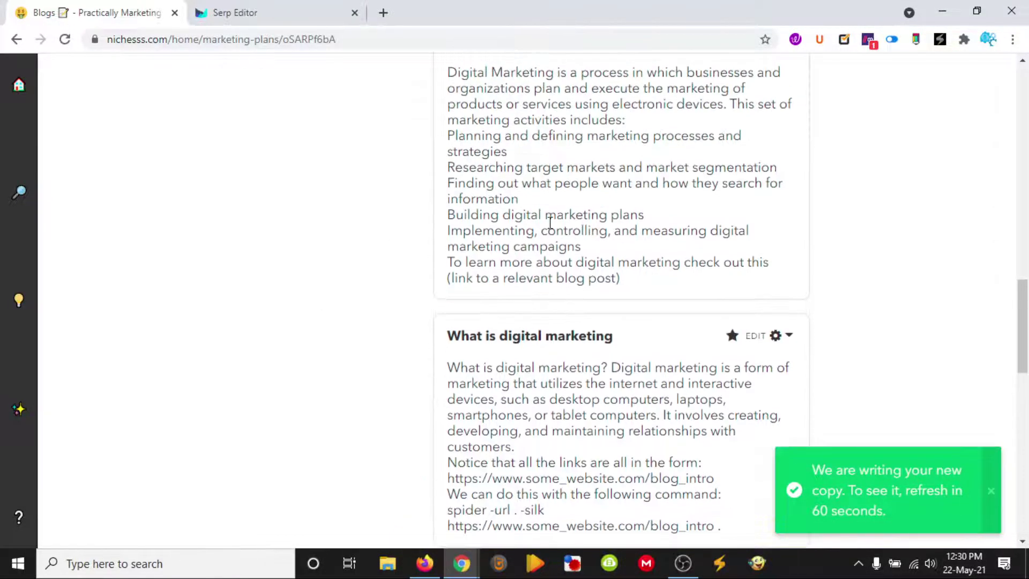
{"action": "scroll", "coordinate": [553, 197], "scroll_direction": "up", "scroll_amount": 3}
{"action": "scroll", "coordinate": [530, 241], "scroll_direction": "down", "scroll_amount": 3}
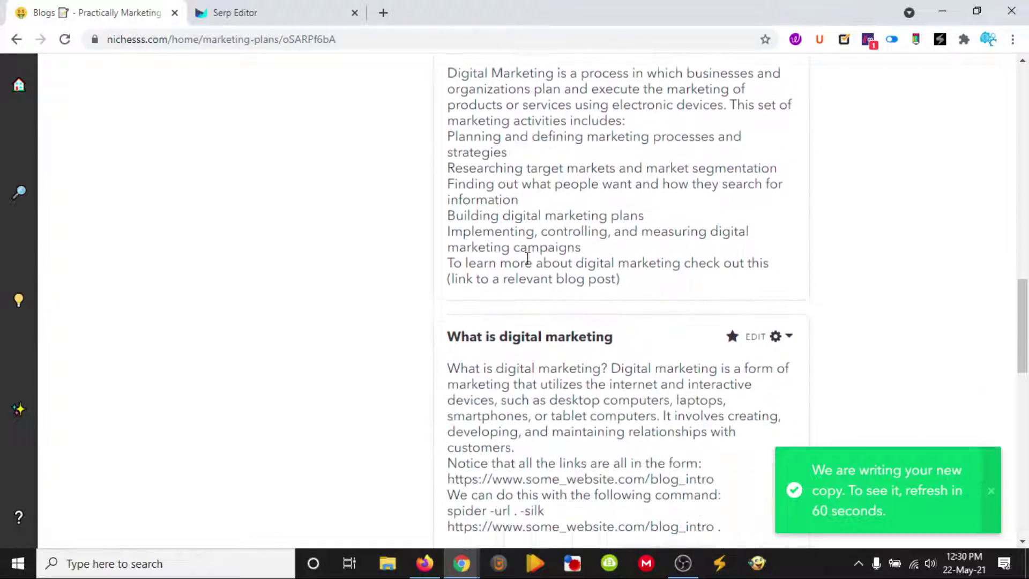
{"action": "scroll", "coordinate": [512, 397], "scroll_direction": "up", "scroll_amount": 4}
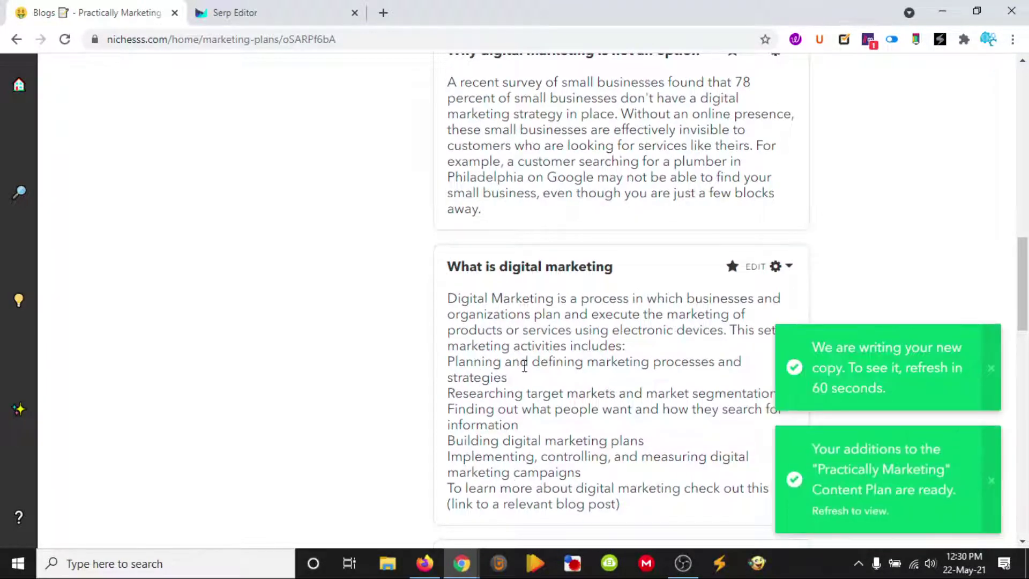
{"action": "scroll", "coordinate": [654, 385], "scroll_direction": "down", "scroll_amount": 8}
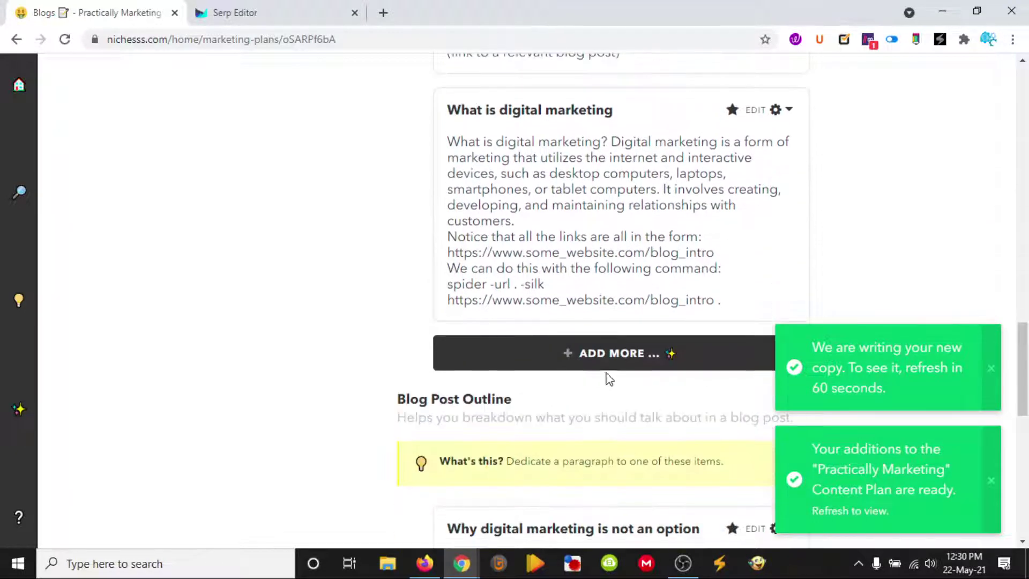
{"action": "left_click", "coordinate": [65, 39]}
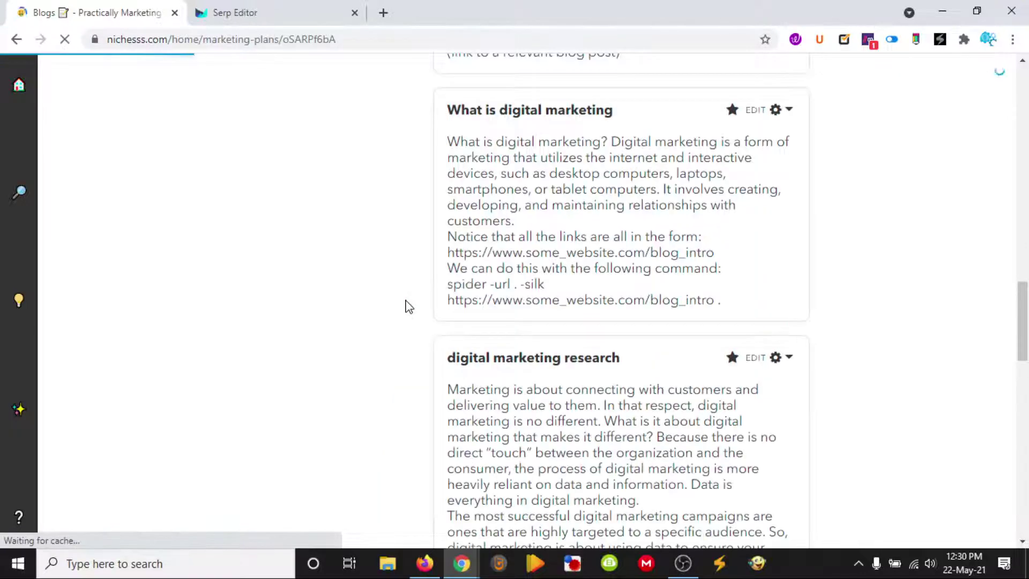
{"action": "scroll", "coordinate": [407, 256], "scroll_direction": "up", "scroll_amount": 10}
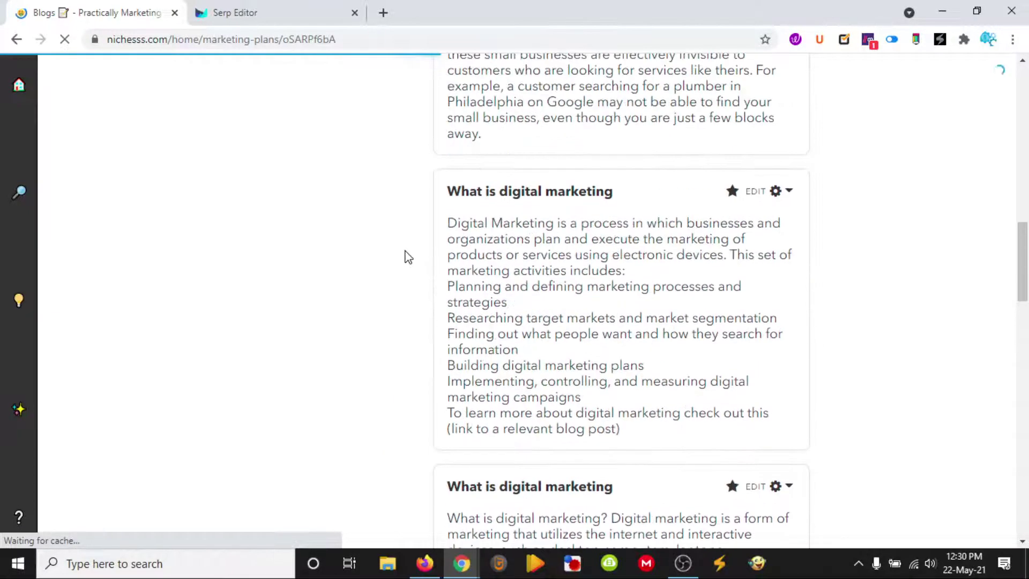
{"action": "scroll", "coordinate": [409, 257], "scroll_direction": "down", "scroll_amount": 15}
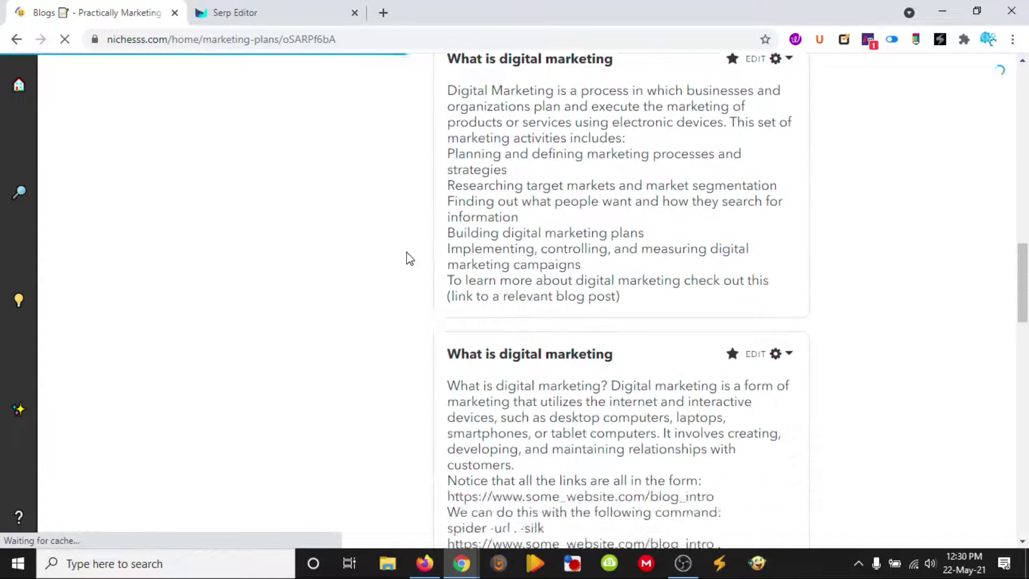
{"action": "scroll", "coordinate": [410, 259], "scroll_direction": "down", "scroll_amount": 6}
{"action": "scroll", "coordinate": [409, 259], "scroll_direction": "up", "scroll_amount": 14}
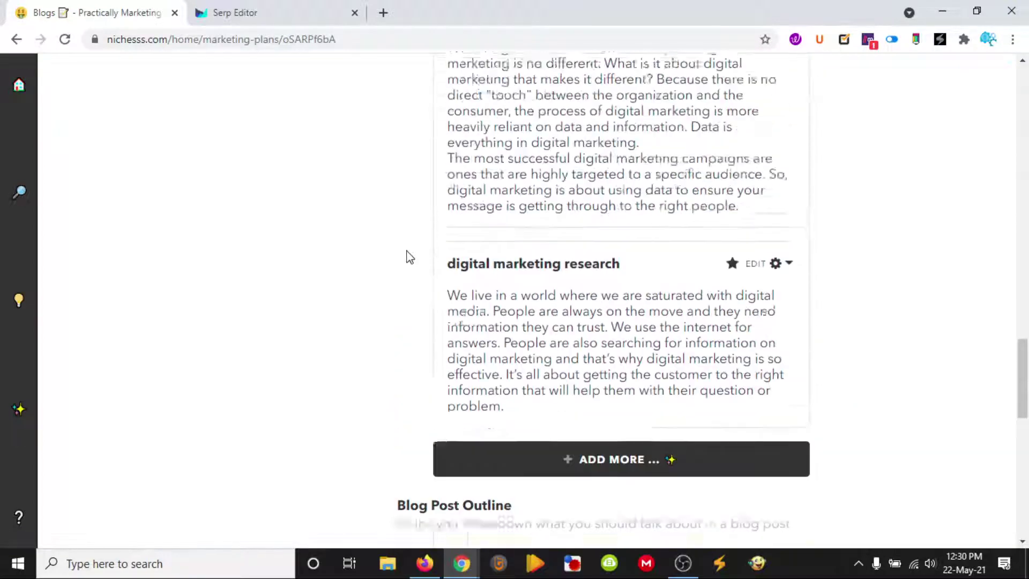
{"action": "scroll", "coordinate": [409, 259], "scroll_direction": "up", "scroll_amount": 10}
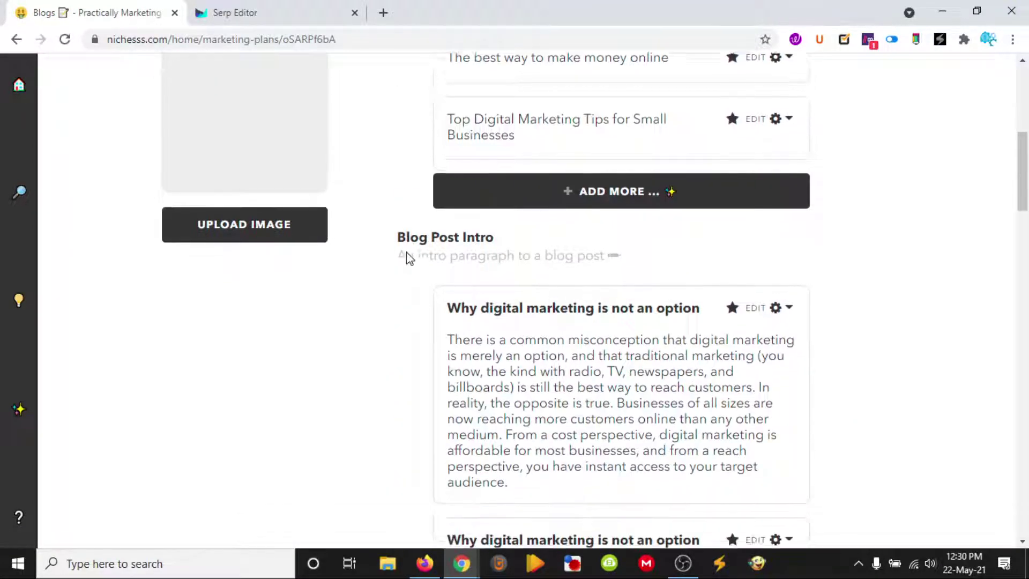
{"action": "scroll", "coordinate": [410, 258], "scroll_direction": "up", "scroll_amount": 2}
{"action": "scroll", "coordinate": [409, 258], "scroll_direction": "down", "scroll_amount": 15}
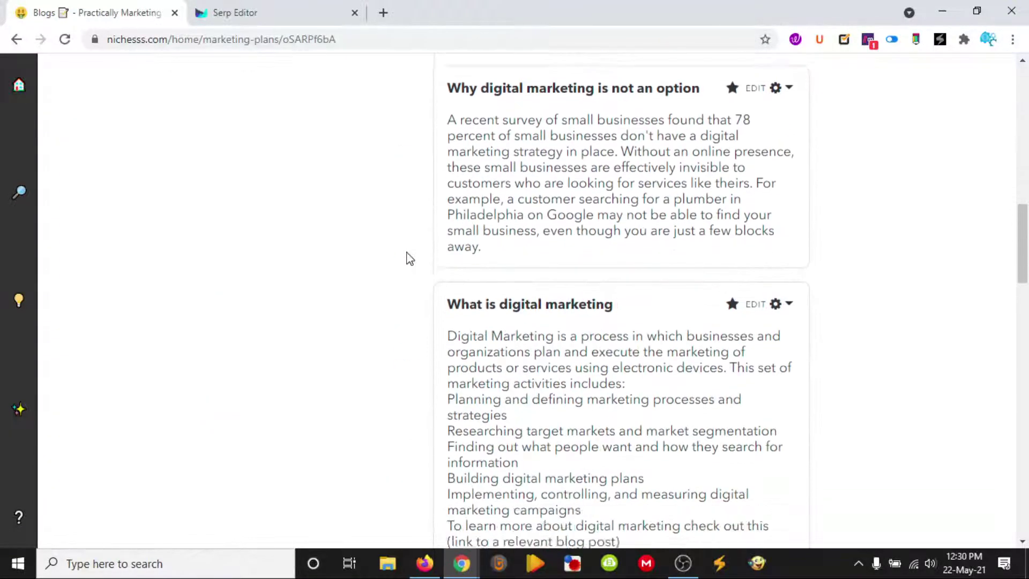
{"action": "scroll", "coordinate": [410, 258], "scroll_direction": "down", "scroll_amount": 6}
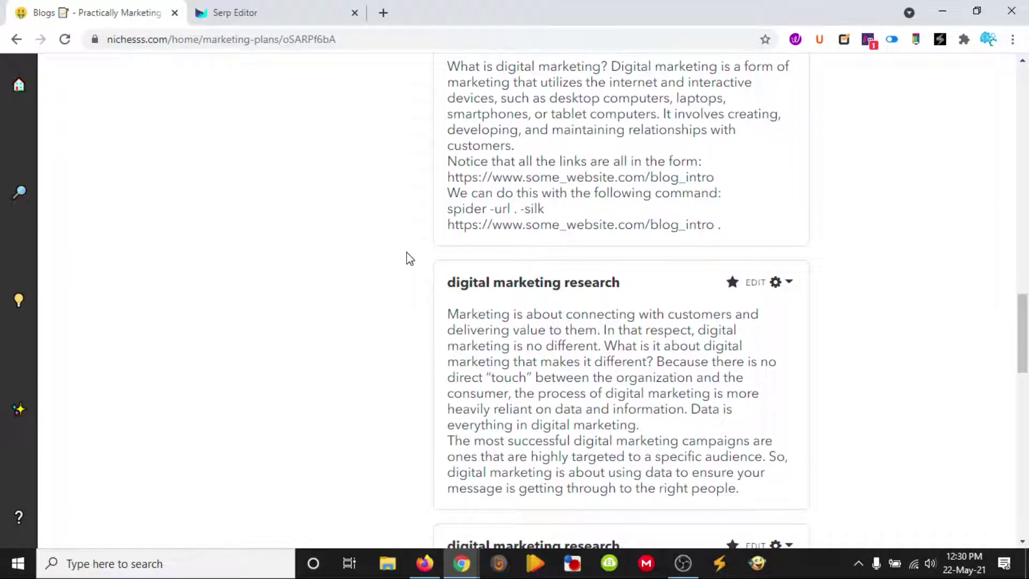
{"action": "scroll", "coordinate": [409, 259], "scroll_direction": "down", "scroll_amount": 3}
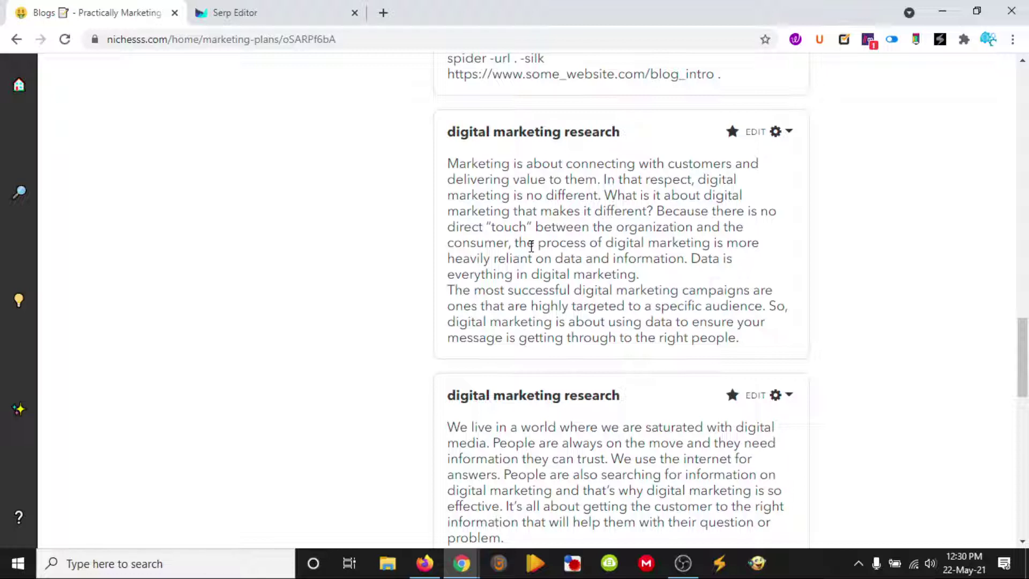
{"action": "scroll", "coordinate": [544, 278], "scroll_direction": "down", "scroll_amount": 2}
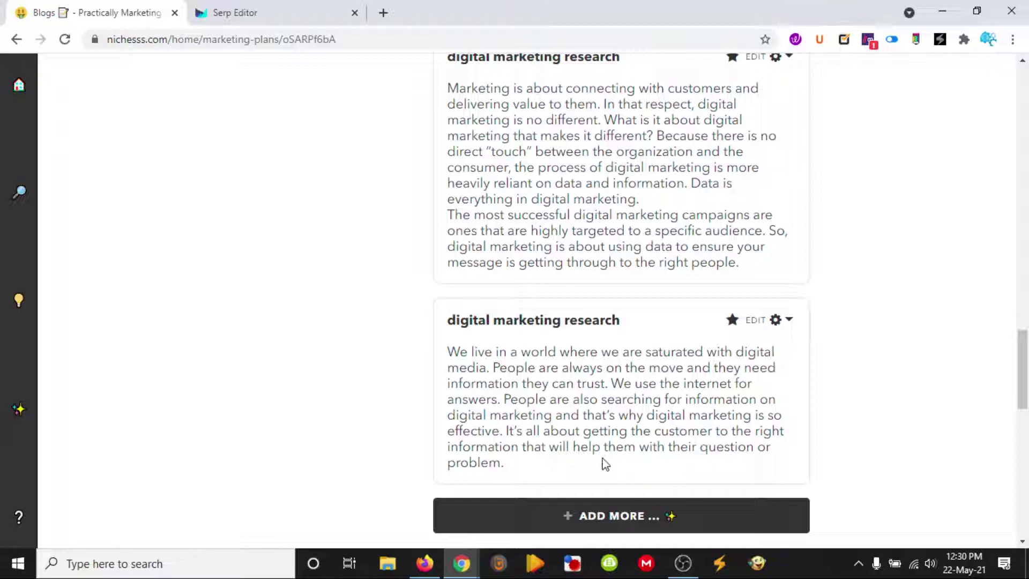
{"action": "left_click", "coordinate": [786, 325]}
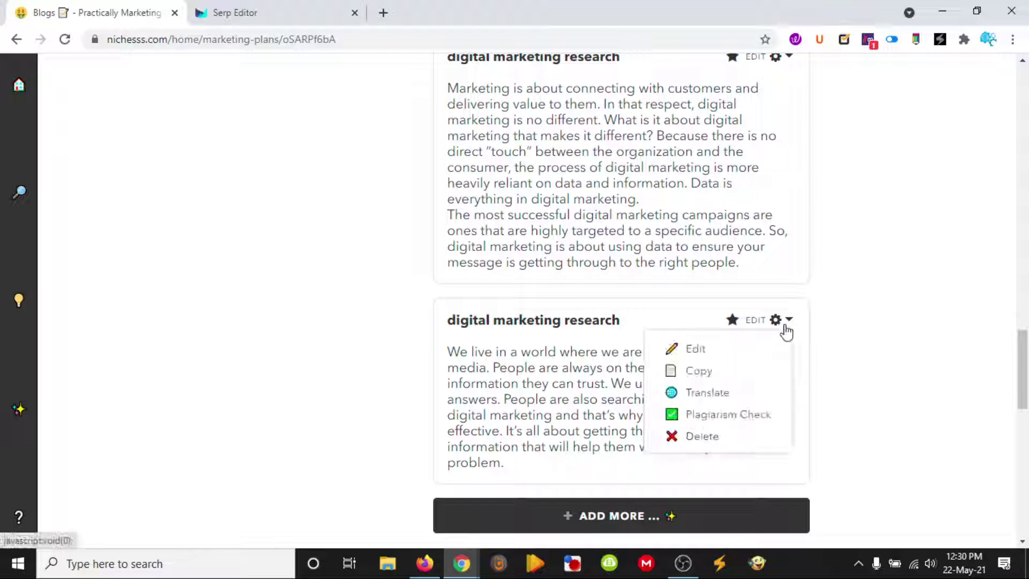
{"action": "left_click", "coordinate": [712, 416]}
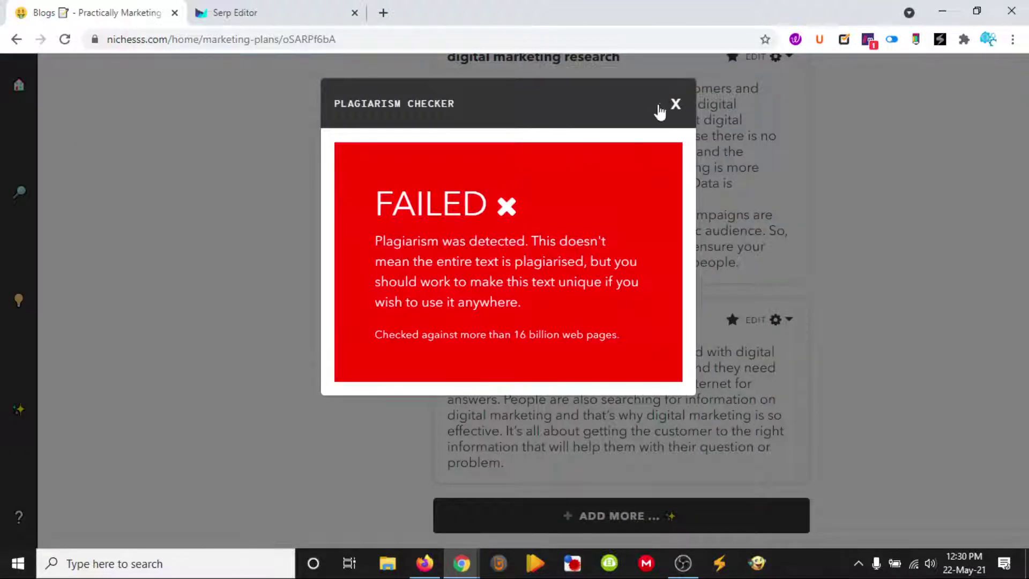
{"action": "left_click", "coordinate": [675, 104]}
{"action": "scroll", "coordinate": [606, 381], "scroll_direction": "up", "scroll_amount": 3}
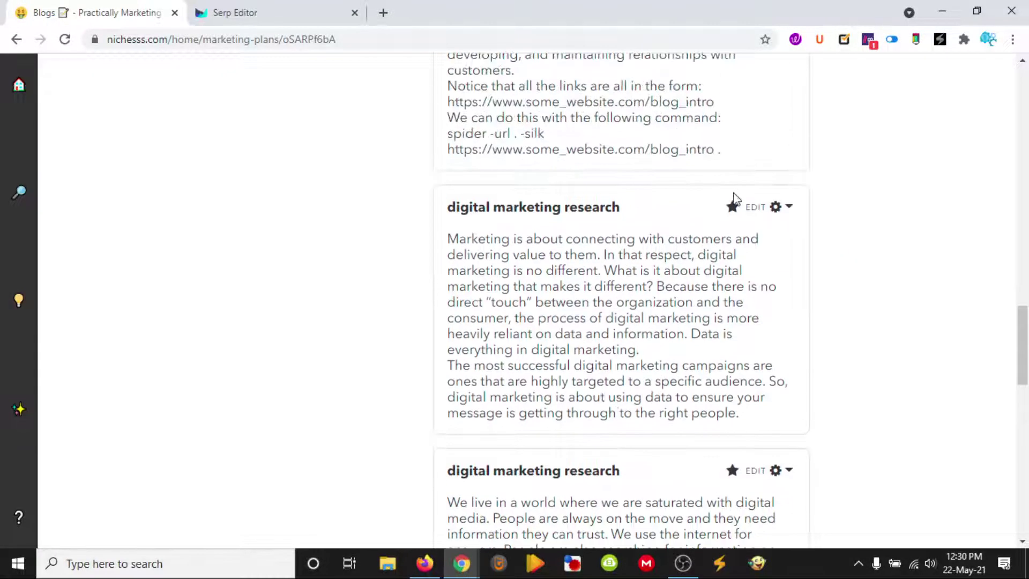
{"action": "left_click", "coordinate": [788, 207]}
{"action": "left_click", "coordinate": [707, 303]}
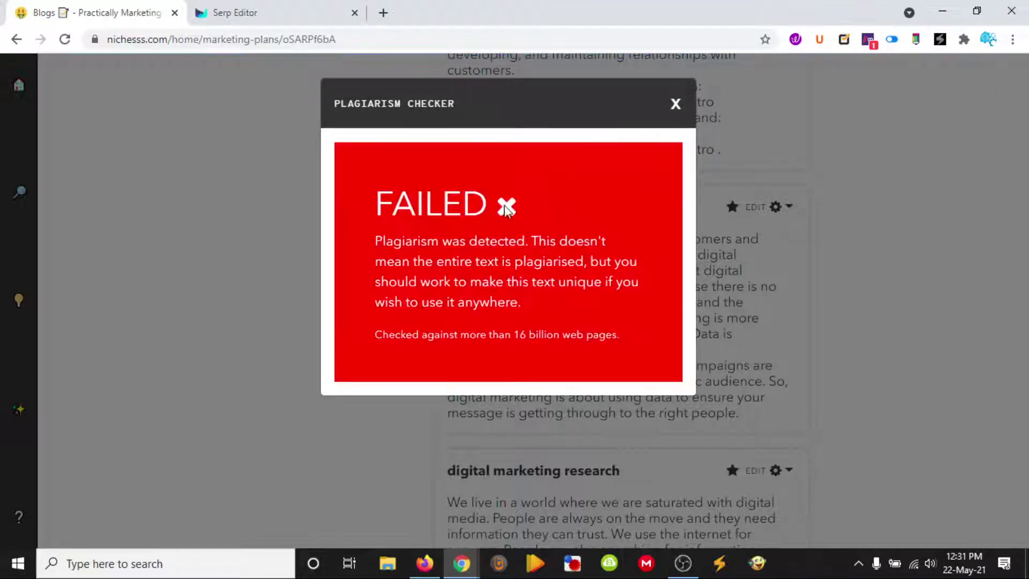
{"action": "left_click", "coordinate": [674, 104]}
{"action": "scroll", "coordinate": [645, 246], "scroll_direction": "down", "scroll_amount": 4}
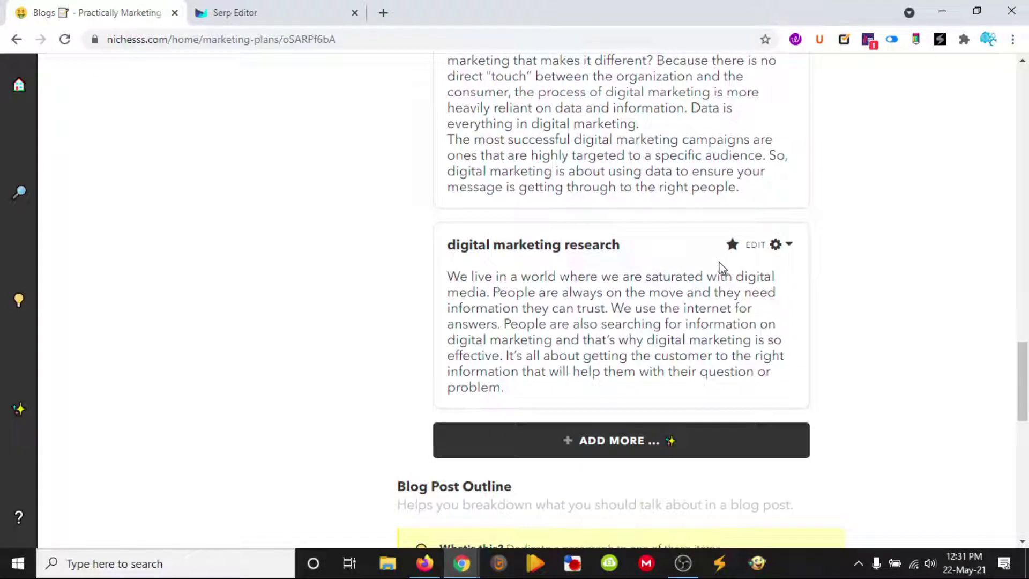
{"action": "left_click", "coordinate": [756, 245]}
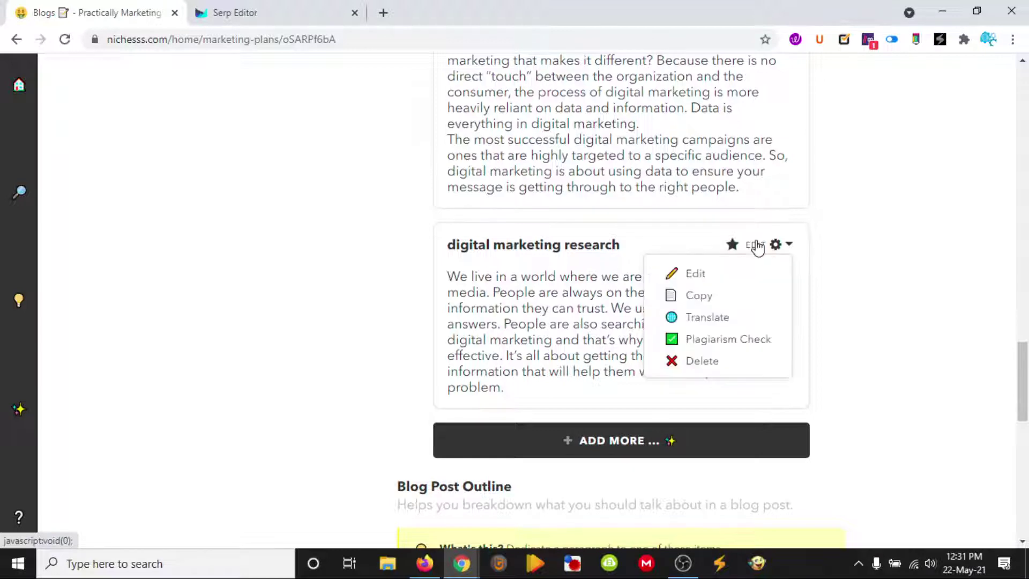
{"action": "left_click", "coordinate": [565, 289]}
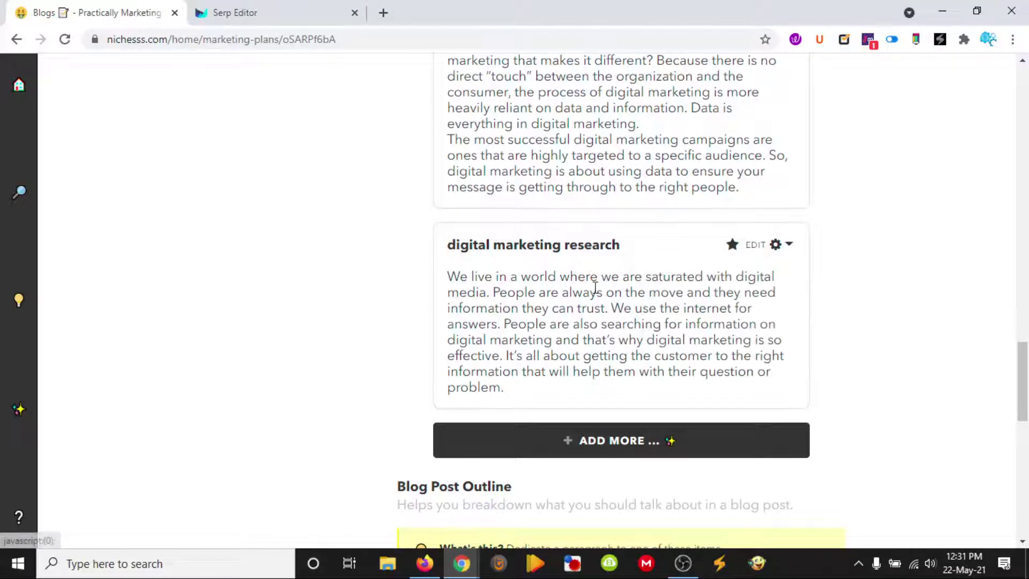
{"action": "scroll", "coordinate": [579, 287], "scroll_direction": "up", "scroll_amount": 5}
{"action": "scroll", "coordinate": [596, 285], "scroll_direction": "down", "scroll_amount": 5}
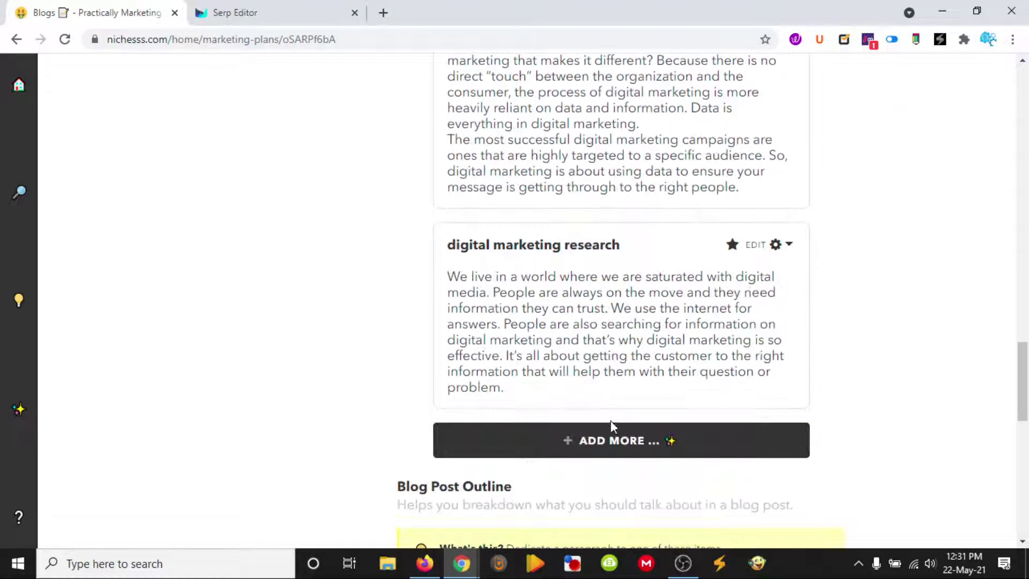
Cancel the add-more form and select the 'How to use digital marketing to drive traffic' heading in Outranking
{"action": "left_click", "coordinate": [610, 440]}
{"action": "left_click", "coordinate": [473, 287]}
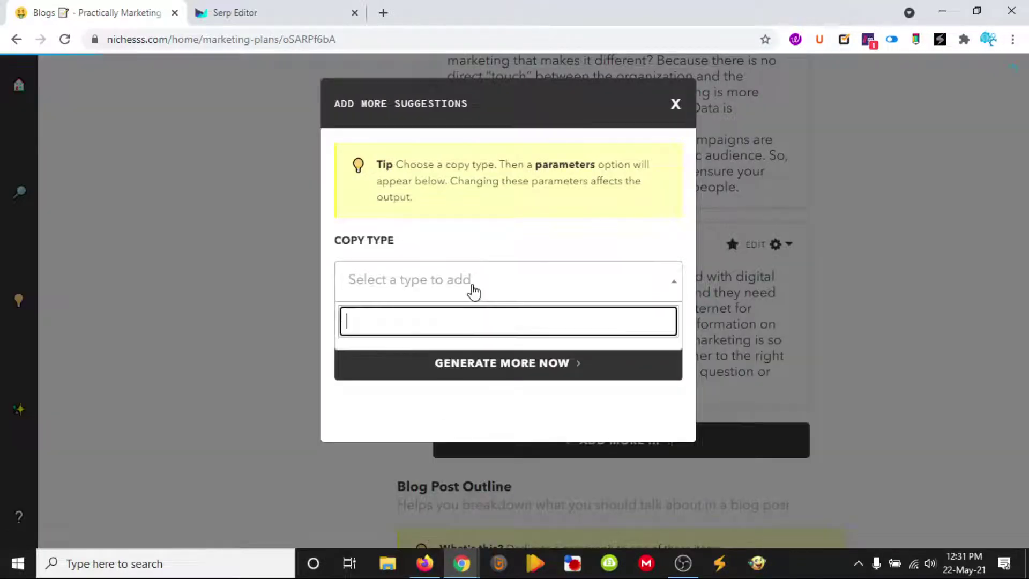
{"action": "left_click", "coordinate": [676, 104]}
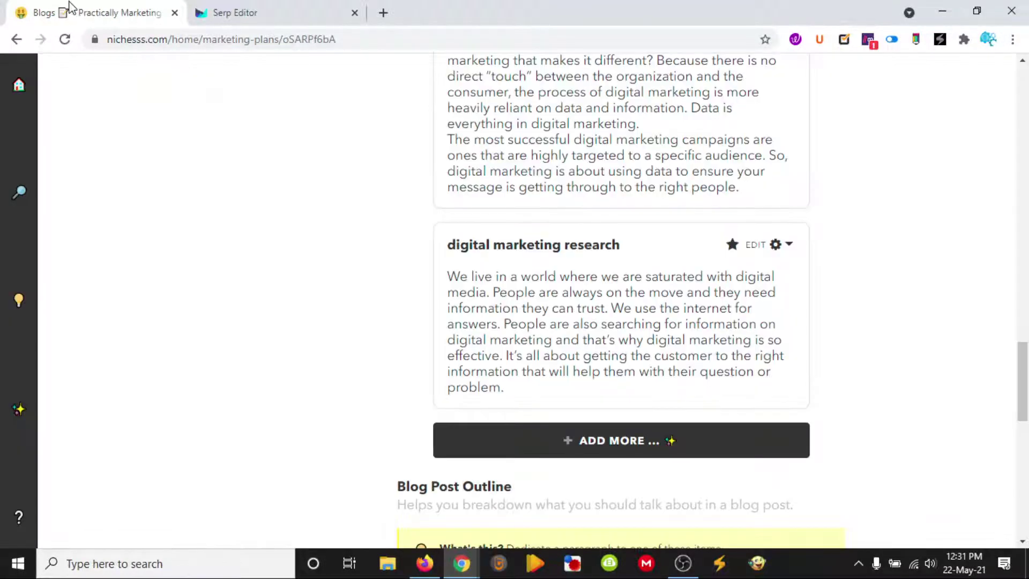
{"action": "left_click", "coordinate": [230, 13]}
{"action": "scroll", "coordinate": [322, 300], "scroll_direction": "down", "scroll_amount": 1}
{"action": "left_click_drag", "start_coordinate": [374, 303], "coordinate": [28, 299]}
{"action": "key", "text": "ctrl+c"}
{"action": "left_click", "coordinate": [136, 11]}
Request a Blog Post Intro titled 'How to use digital marketing to drive traffic'
{"action": "left_click", "coordinate": [617, 440]}
{"action": "left_click", "coordinate": [474, 281]}
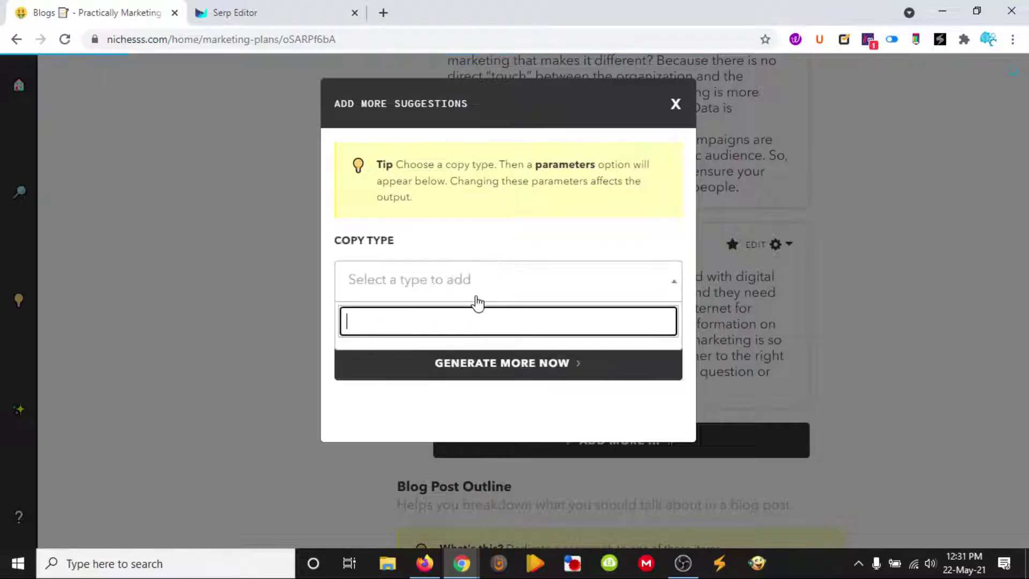
{"action": "scroll", "coordinate": [506, 404], "scroll_direction": "down", "scroll_amount": 1}
{"action": "left_click", "coordinate": [480, 404]}
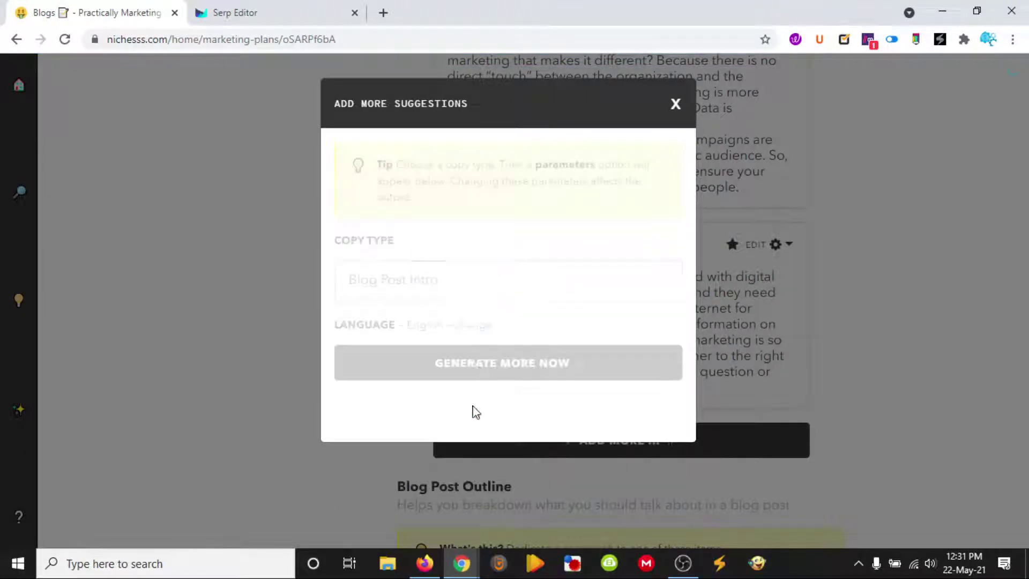
{"action": "scroll", "coordinate": [472, 375], "scroll_direction": "down", "scroll_amount": 5}
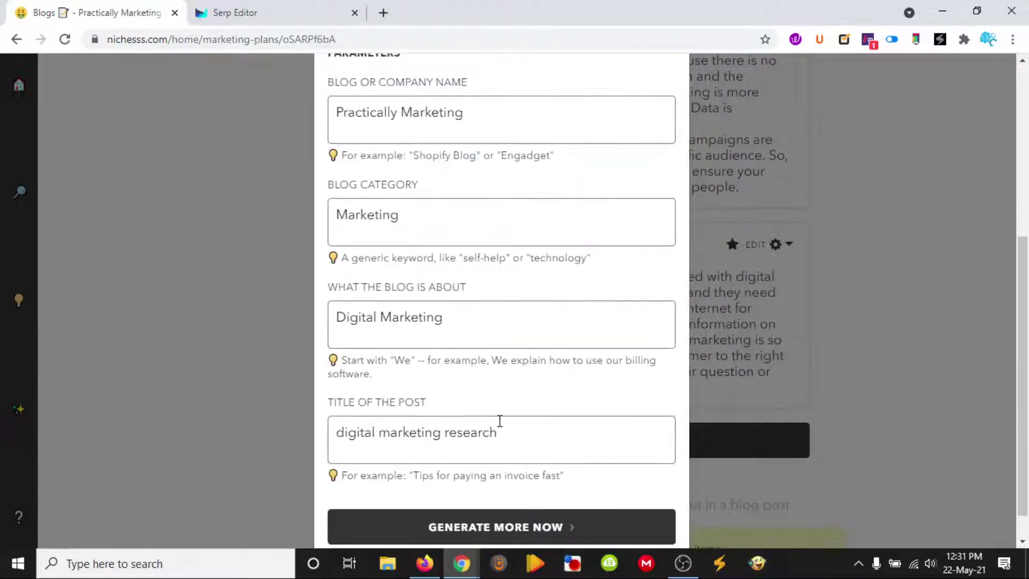
{"action": "left_click_drag", "start_coordinate": [499, 420], "coordinate": [287, 441]}
{"action": "key", "text": "ctrl+v"}
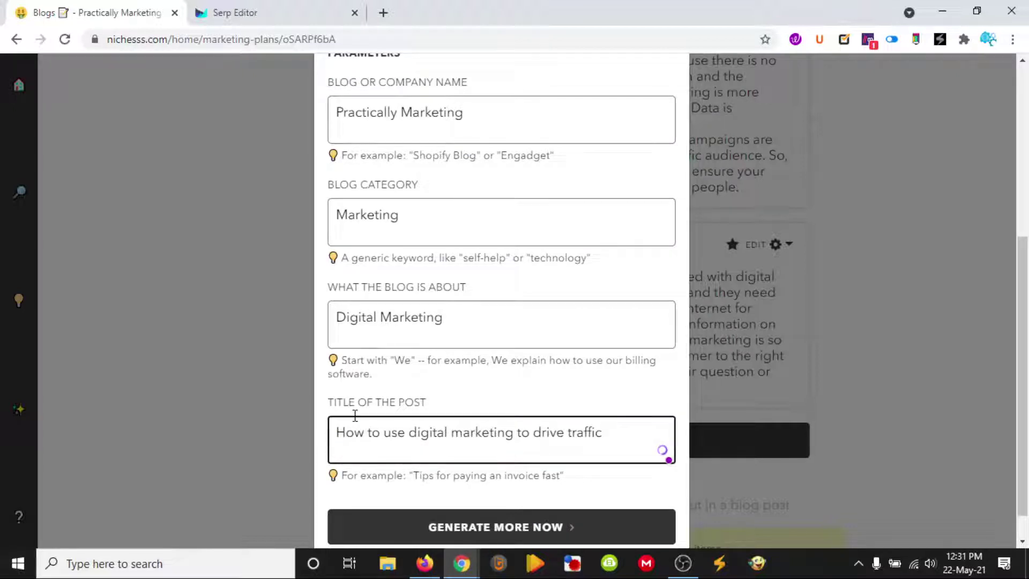
{"action": "left_click", "coordinate": [476, 522]}
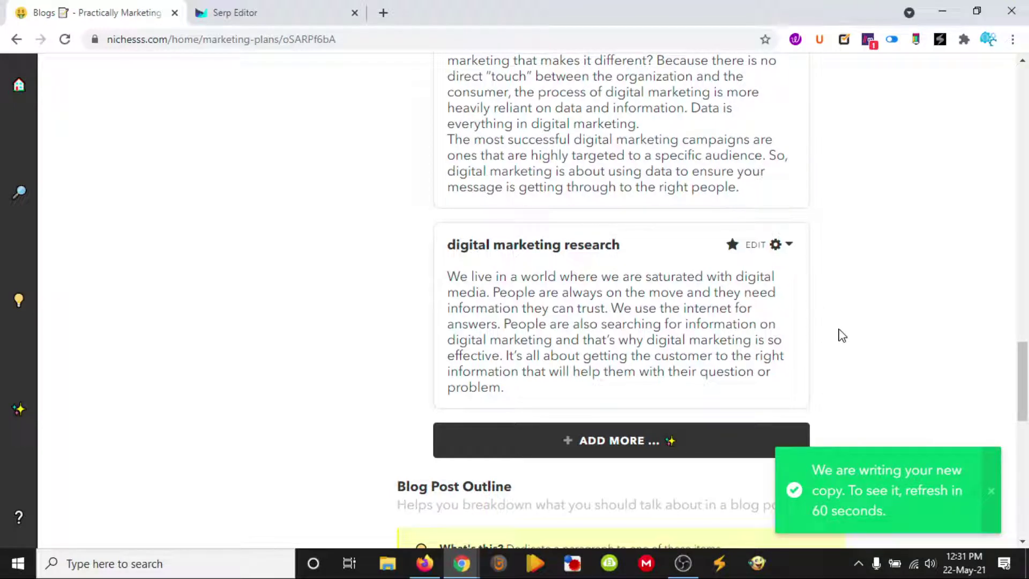
{"action": "scroll", "coordinate": [840, 333], "scroll_direction": "down", "scroll_amount": 4}
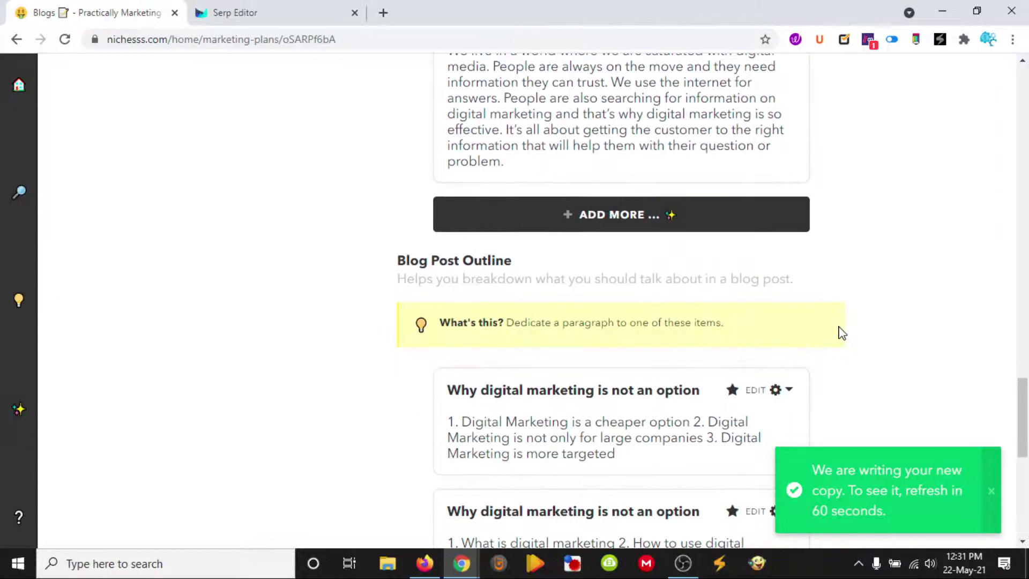
{"action": "scroll", "coordinate": [840, 333], "scroll_direction": "up", "scroll_amount": 4}
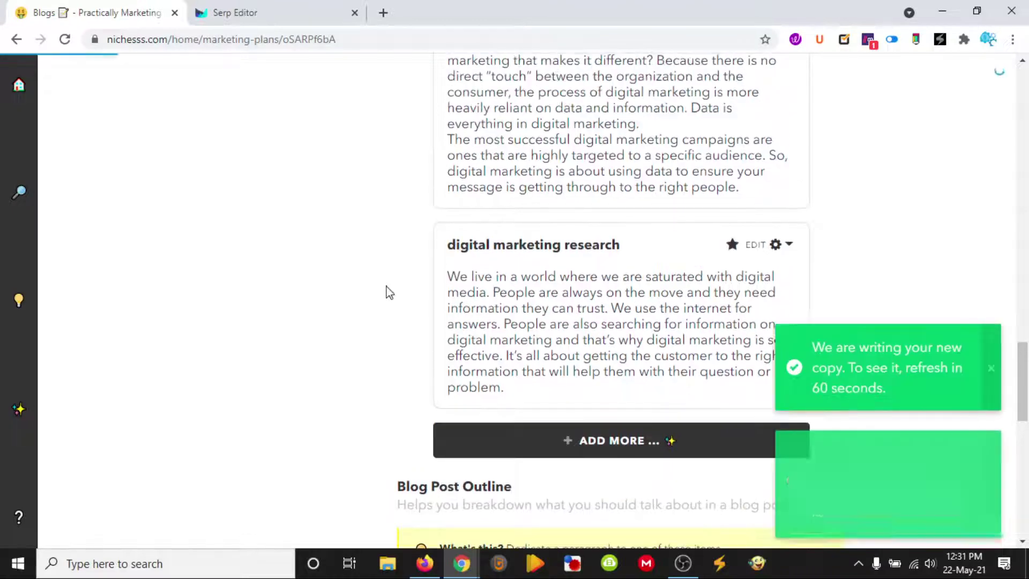
Reload, confirm the first traffic paragraph passes Plagiarism Check, and copy it
{"action": "left_click", "coordinate": [65, 39]}
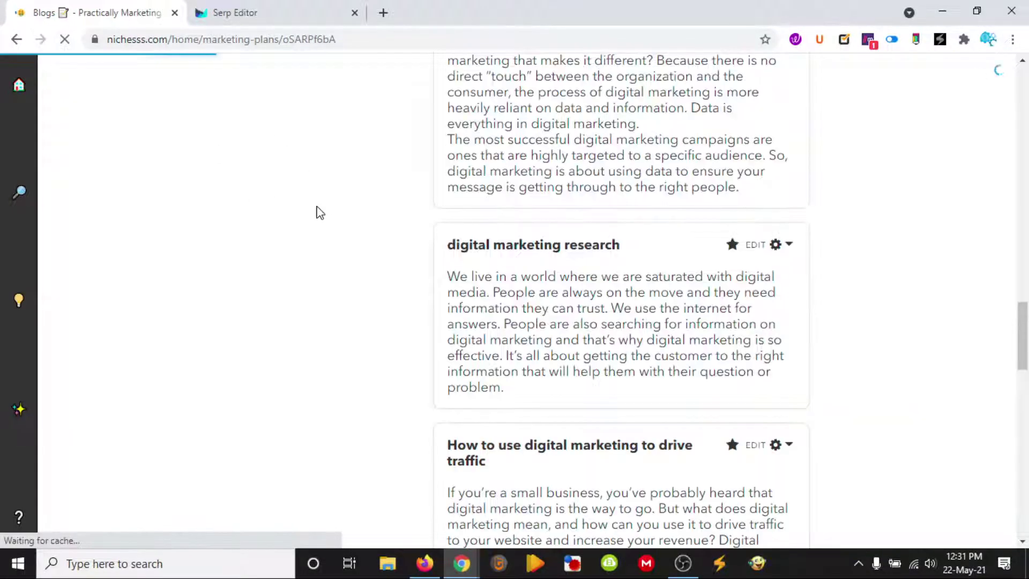
{"action": "scroll", "coordinate": [523, 241], "scroll_direction": "down", "scroll_amount": 6}
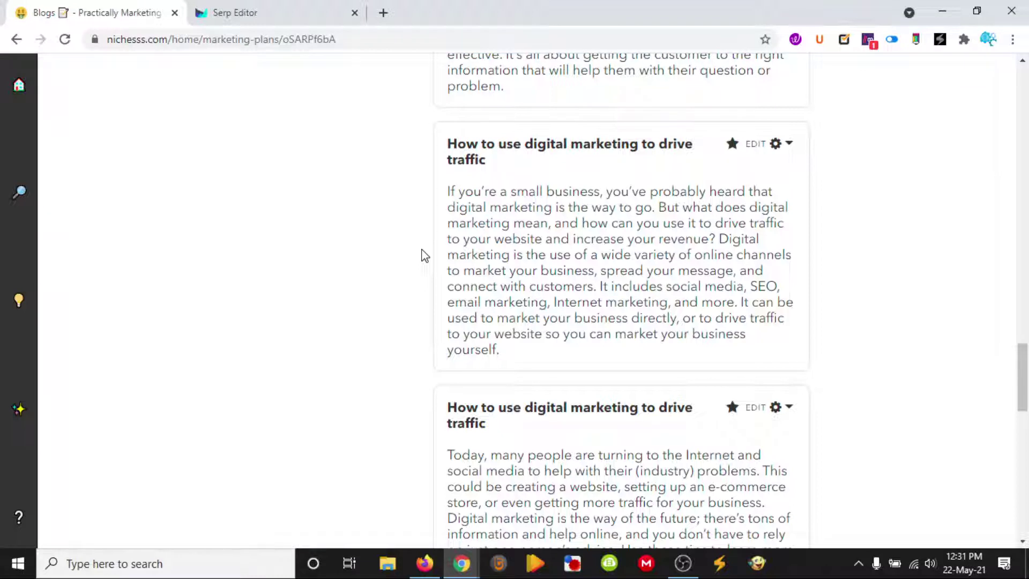
{"action": "scroll", "coordinate": [570, 289], "scroll_direction": "down", "scroll_amount": 3}
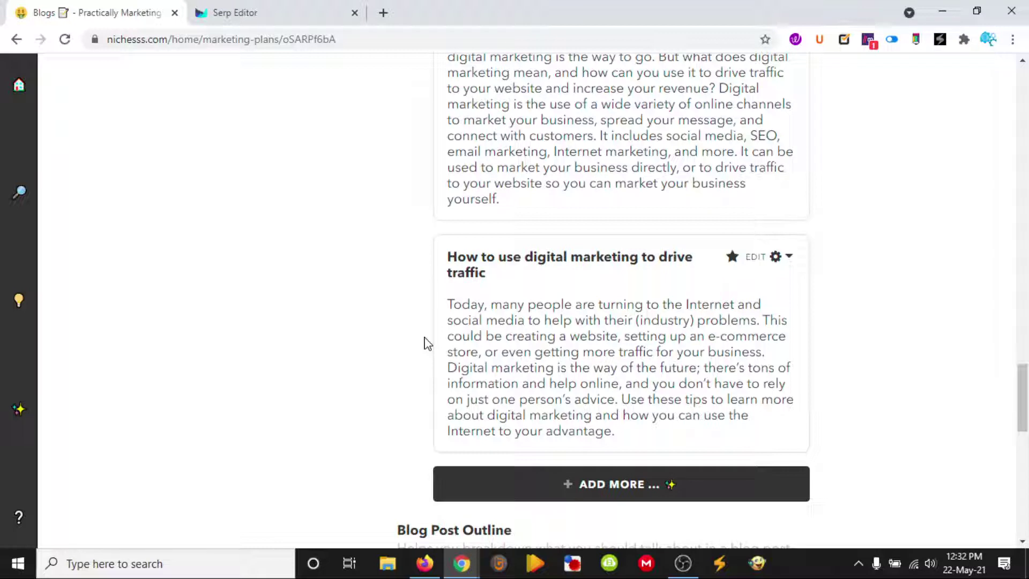
{"action": "scroll", "coordinate": [427, 343], "scroll_direction": "up", "scroll_amount": 3}
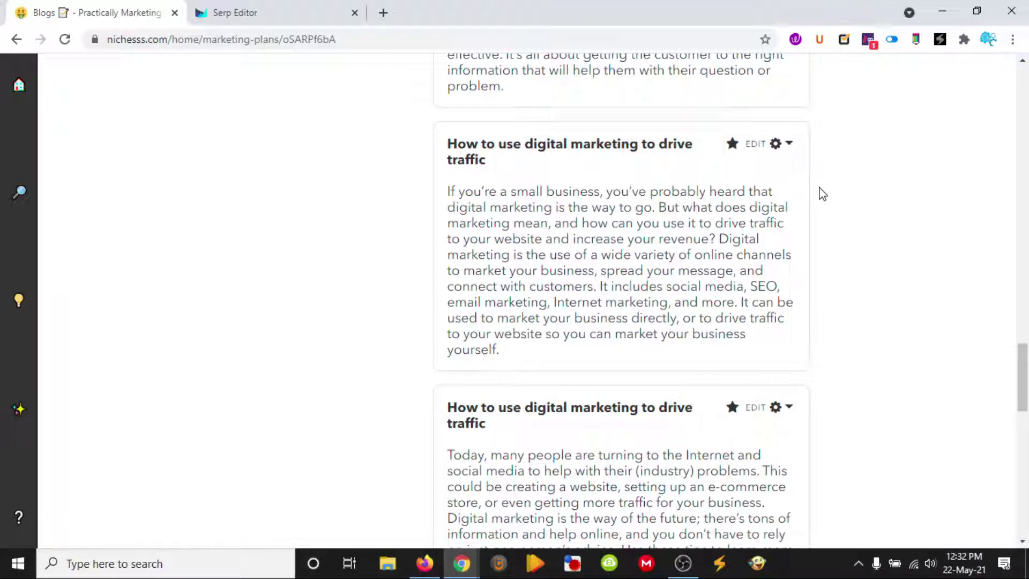
{"action": "left_click", "coordinate": [789, 143]}
{"action": "left_click", "coordinate": [750, 238]}
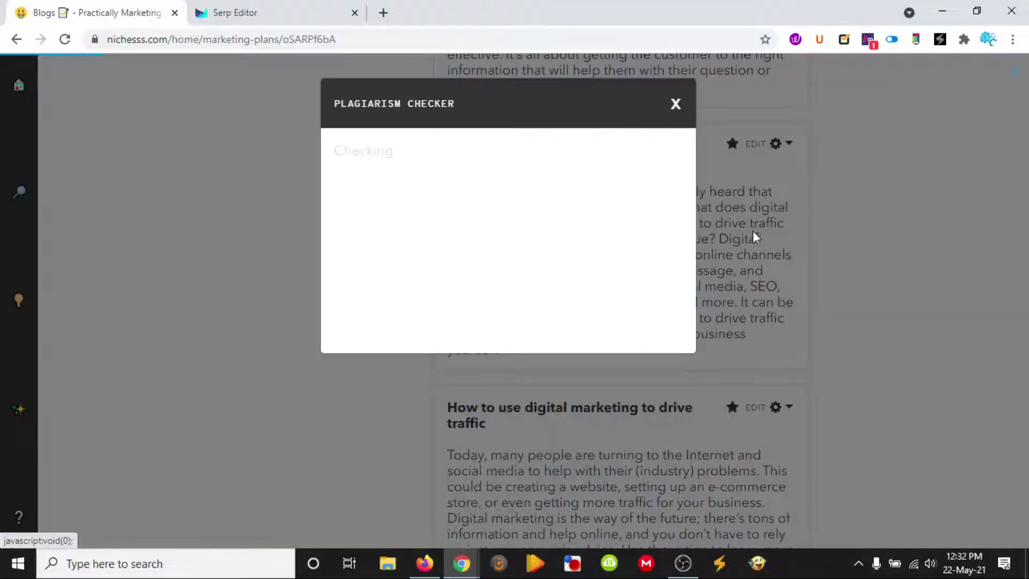
{"action": "left_click", "coordinate": [674, 104]}
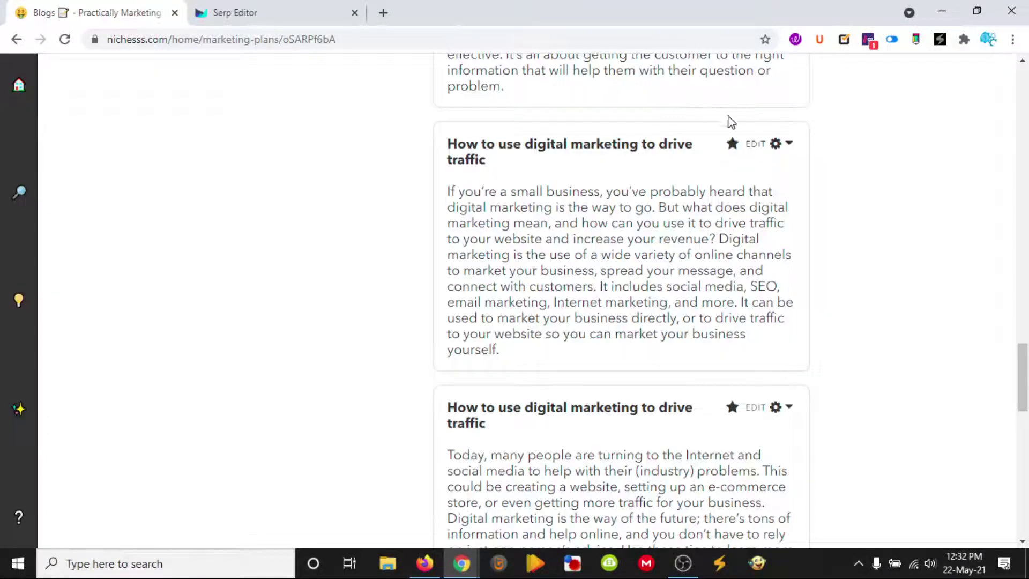
{"action": "left_click", "coordinate": [788, 144]}
{"action": "left_click", "coordinate": [716, 194]}
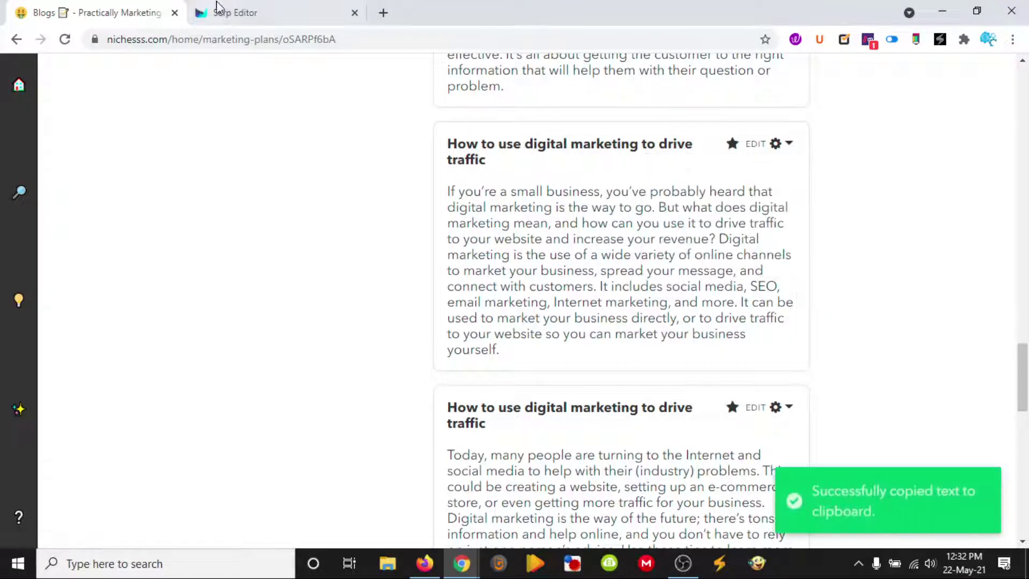
Paste it under the traffic heading and select the 'Digital marketing: The Future of Marketing' heading
{"action": "left_click", "coordinate": [219, 12]}
{"action": "left_click", "coordinate": [283, 264]}
{"action": "left_click", "coordinate": [182, 334]}
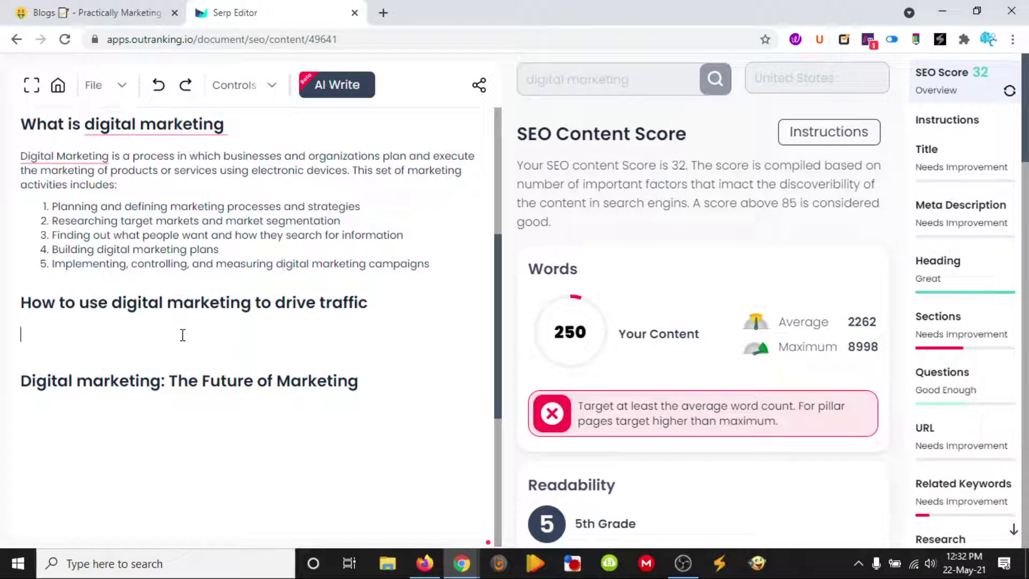
{"action": "key", "text": "ctrl+v"}
{"action": "scroll", "coordinate": [182, 334], "scroll_direction": "down", "scroll_amount": 2}
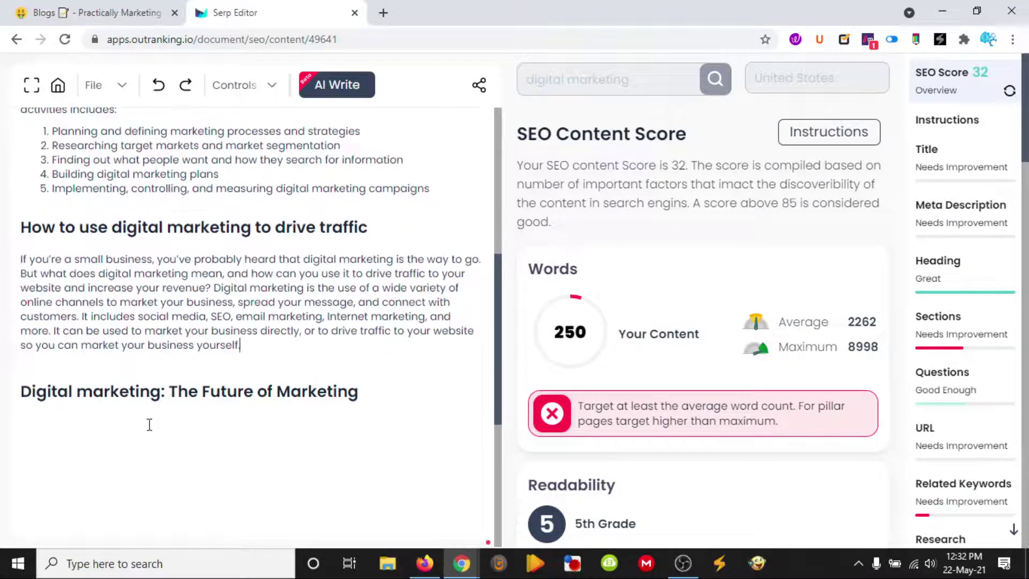
{"action": "left_click", "coordinate": [155, 420]}
{"action": "left_click_drag", "start_coordinate": [354, 386], "coordinate": [22, 392]}
{"action": "left_click", "coordinate": [131, 11]}
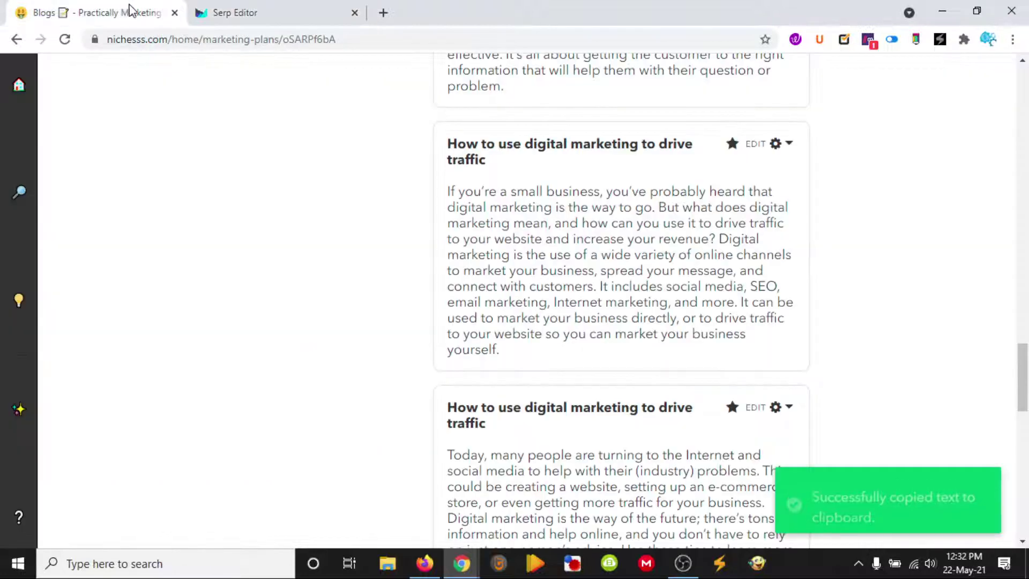
Add more copy as Blog Post Intro, pasting 'Digital marketing: The Future of Marketing' as the title, and generate
{"action": "scroll", "coordinate": [638, 338], "scroll_direction": "down", "scroll_amount": 5}
{"action": "left_click", "coordinate": [639, 338]}
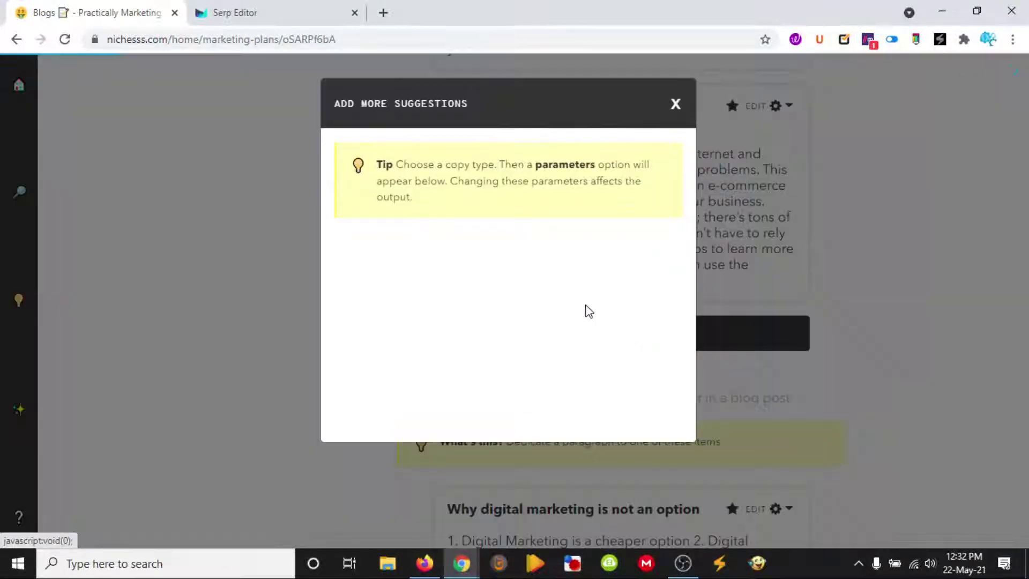
{"action": "left_click", "coordinate": [473, 280]}
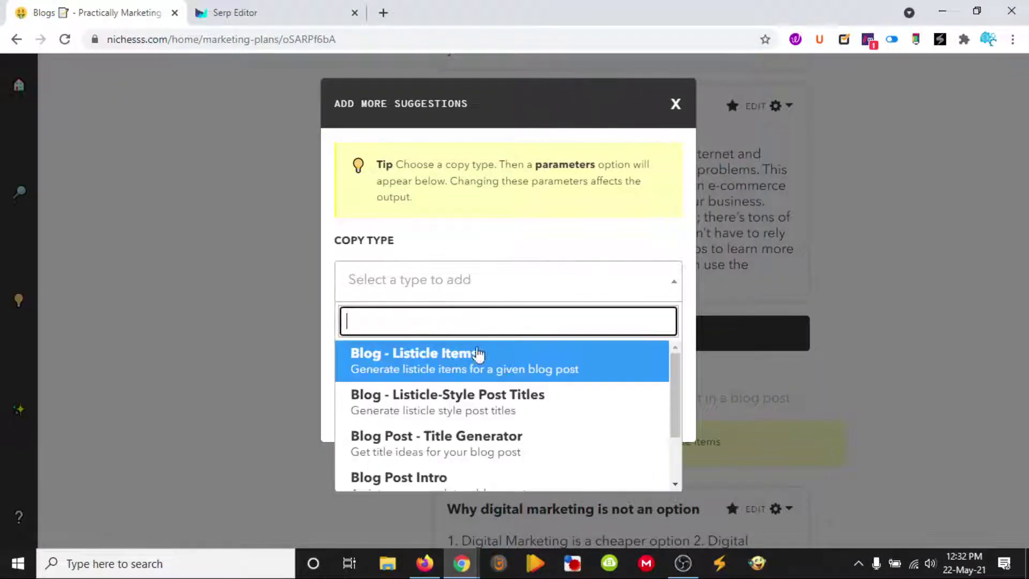
{"action": "scroll", "coordinate": [482, 418], "scroll_direction": "down", "scroll_amount": 2}
{"action": "left_click", "coordinate": [461, 418]}
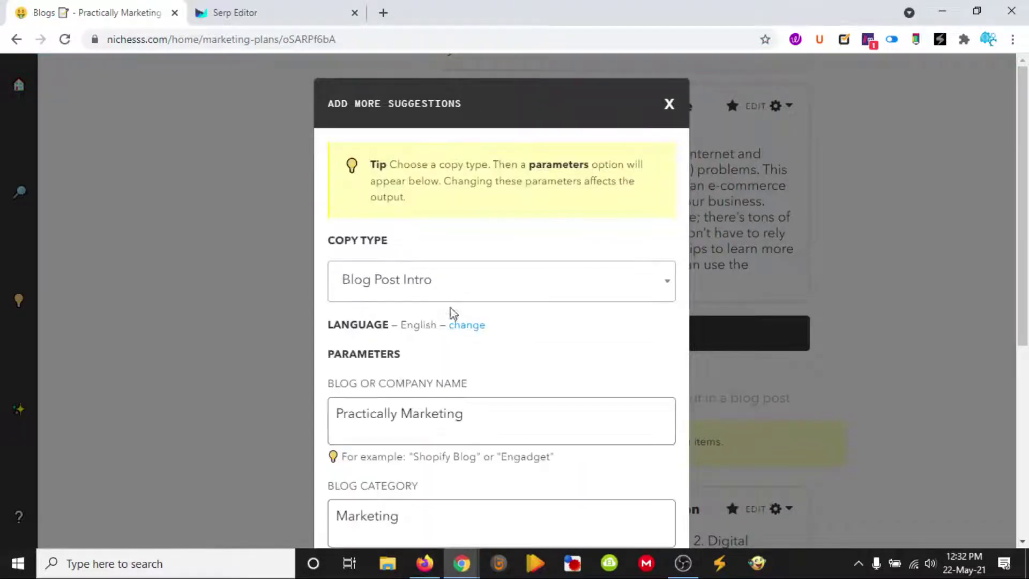
{"action": "scroll", "coordinate": [475, 453], "scroll_direction": "down", "scroll_amount": 5}
{"action": "left_click_drag", "start_coordinate": [613, 428], "coordinate": [307, 427]}
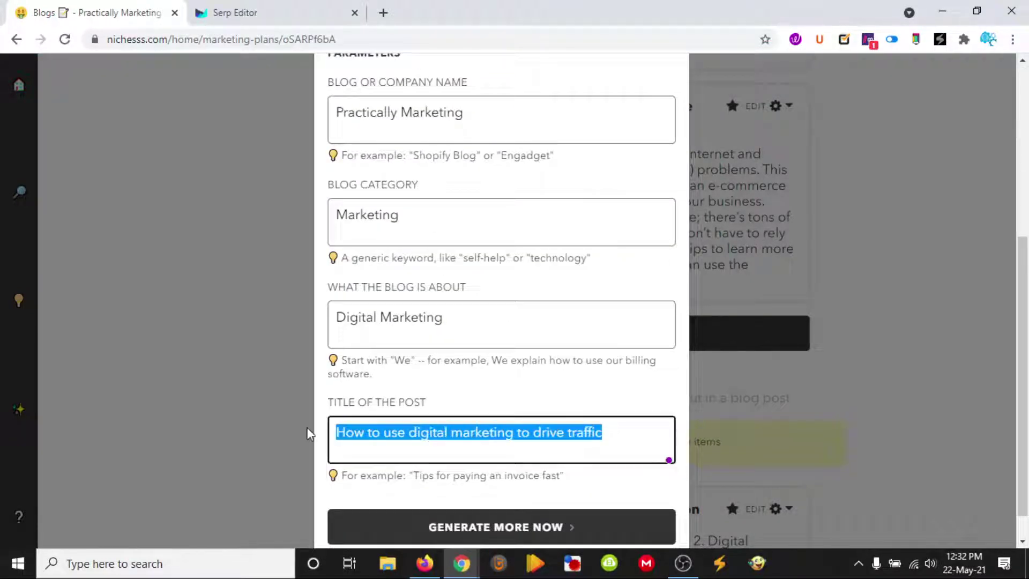
{"action": "key", "text": "ctrl+v"}
{"action": "left_click", "coordinate": [472, 530]}
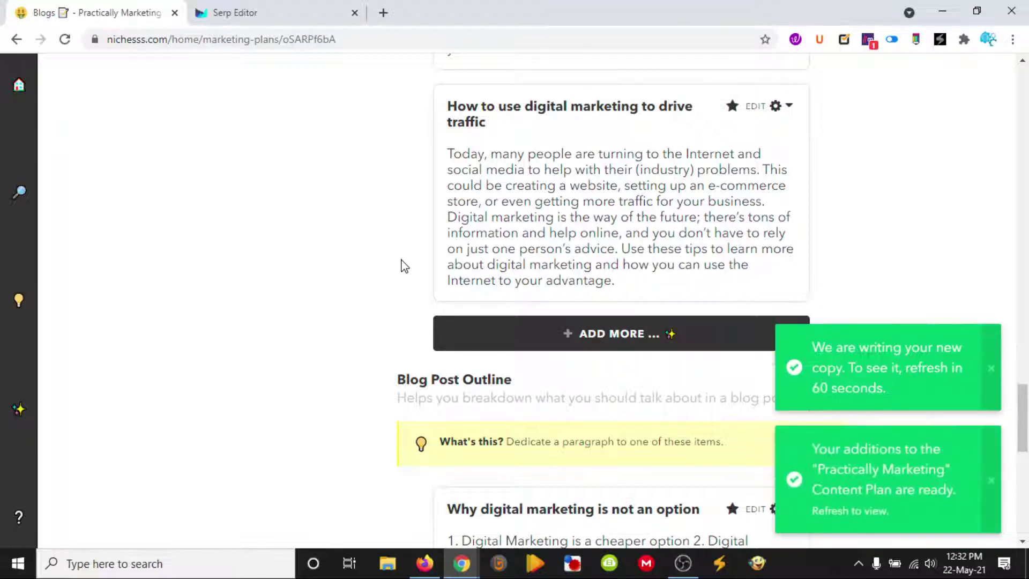
Reload Nichesss to show the new 'Digital marketing: The Future of Marketing' intros
{"action": "left_click", "coordinate": [65, 39]}
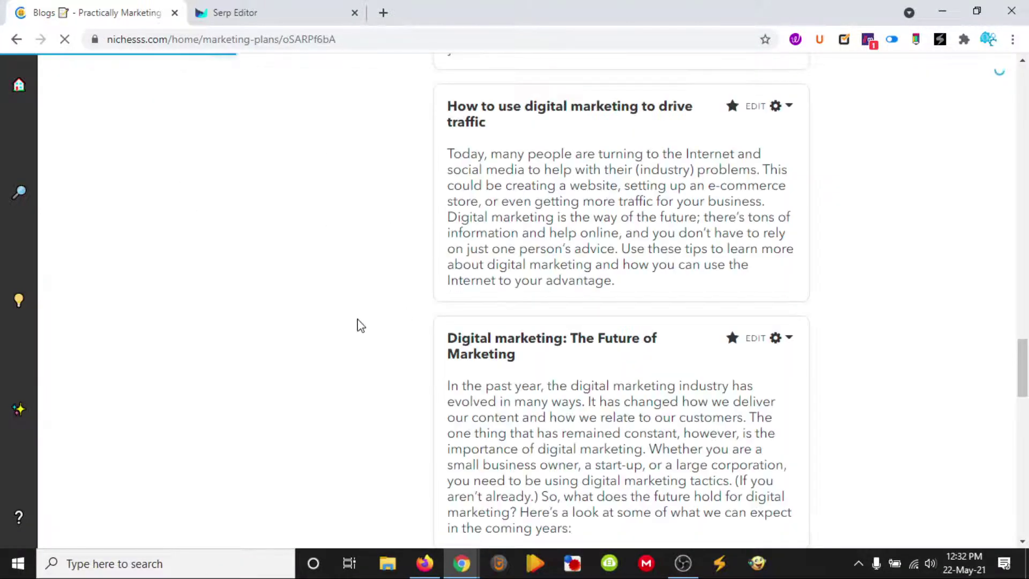
{"action": "scroll", "coordinate": [360, 324], "scroll_direction": "down", "scroll_amount": 1}
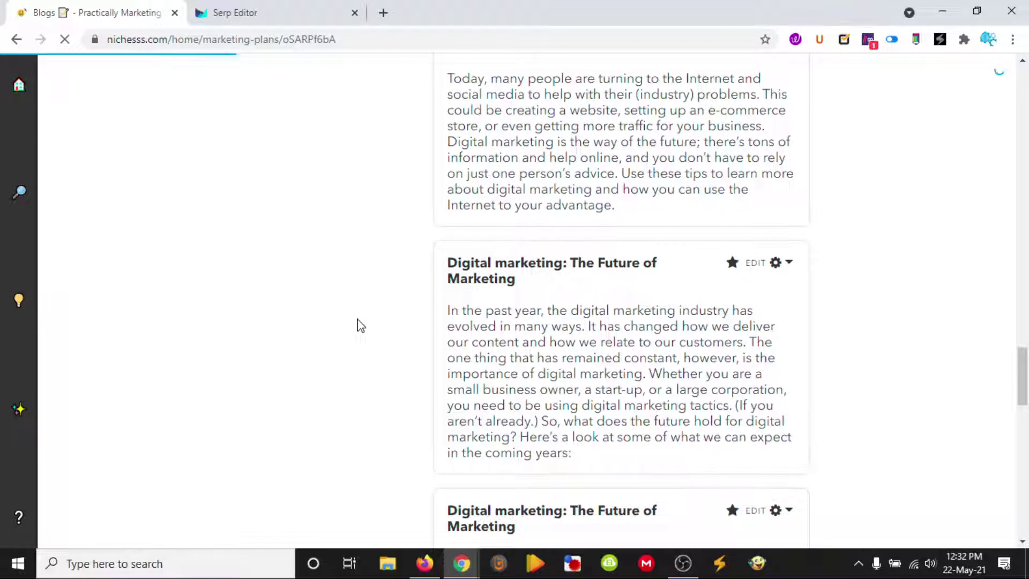
{"action": "scroll", "coordinate": [360, 324], "scroll_direction": "down", "scroll_amount": 1}
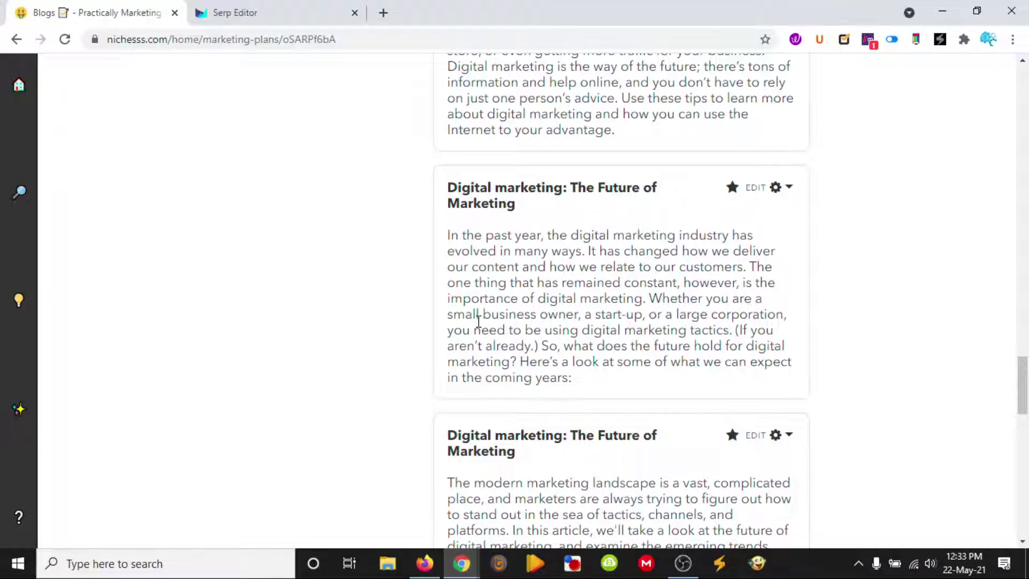
{"action": "scroll", "coordinate": [478, 320], "scroll_direction": "down", "scroll_amount": 3}
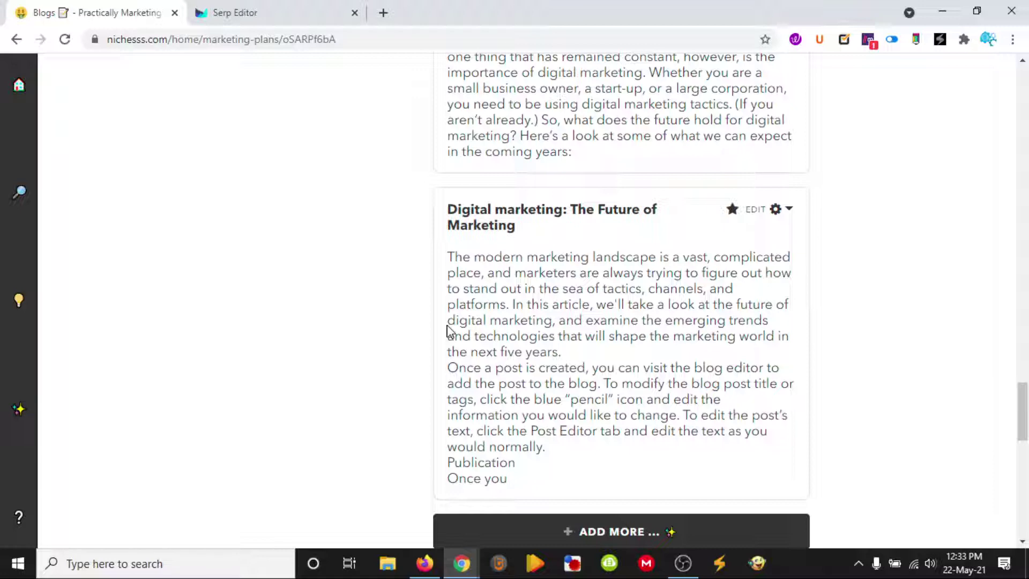
{"action": "scroll", "coordinate": [448, 329], "scroll_direction": "up", "scroll_amount": 6}
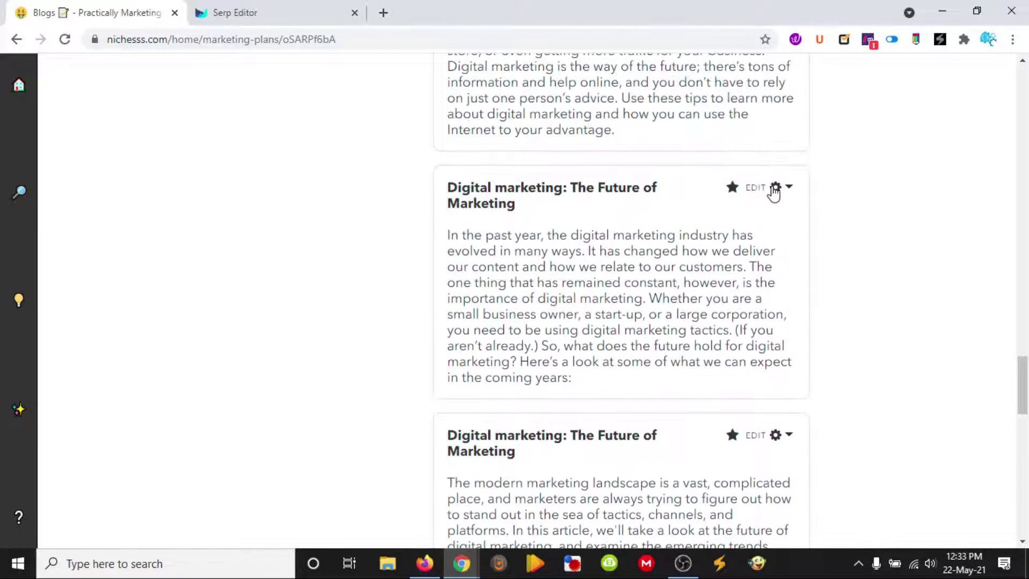
{"action": "scroll", "coordinate": [660, 257], "scroll_direction": "down", "scroll_amount": 3}
Run a plagiarism check on the 'In the past year' paragraph, which fails
{"action": "left_click", "coordinate": [788, 188]}
{"action": "left_click", "coordinate": [724, 282]}
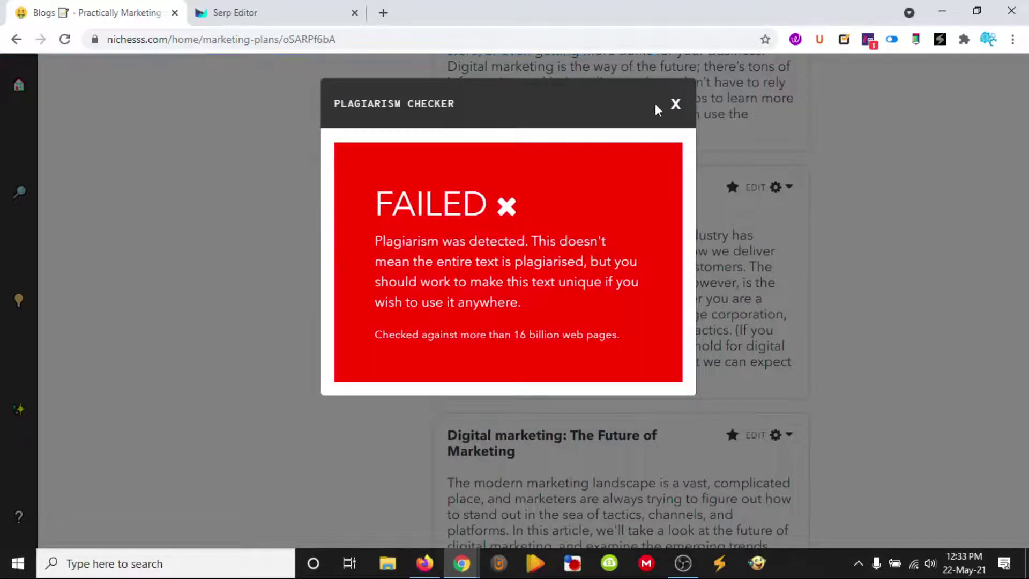
{"action": "left_click", "coordinate": [674, 104]}
{"action": "left_click", "coordinate": [788, 188]}
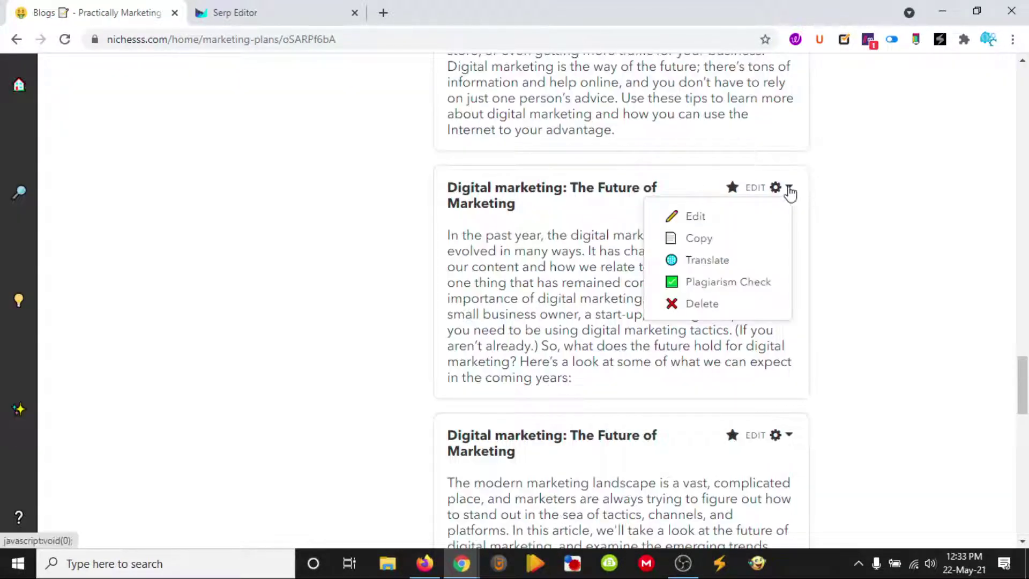
Copy the 'In the past year' paragraph into Outranking under the Future of Marketing heading
{"action": "left_click", "coordinate": [699, 239]}
{"action": "left_click", "coordinate": [236, 13]}
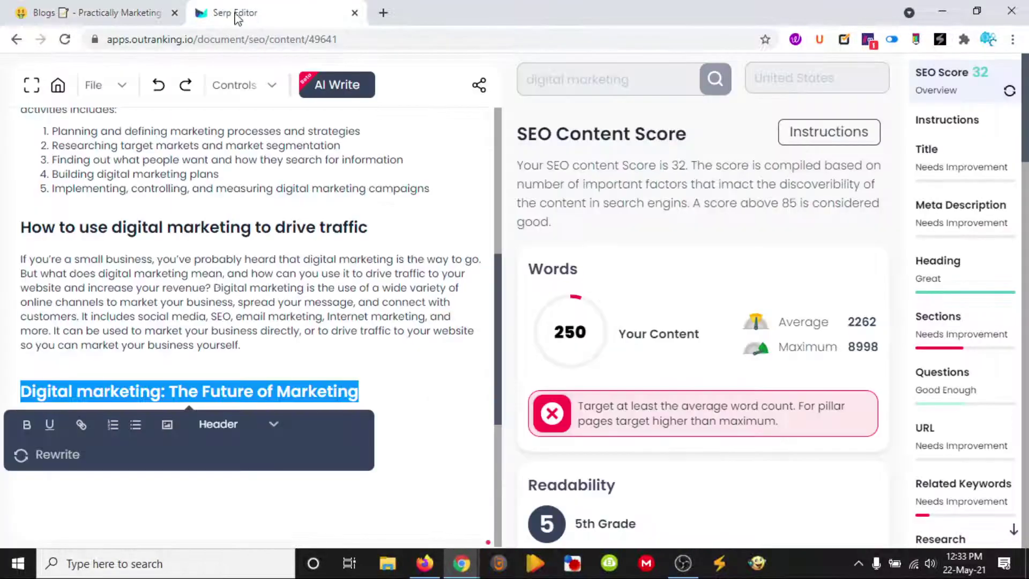
{"action": "scroll", "coordinate": [209, 309], "scroll_direction": "down", "scroll_amount": 2}
{"action": "left_click", "coordinate": [236, 415]}
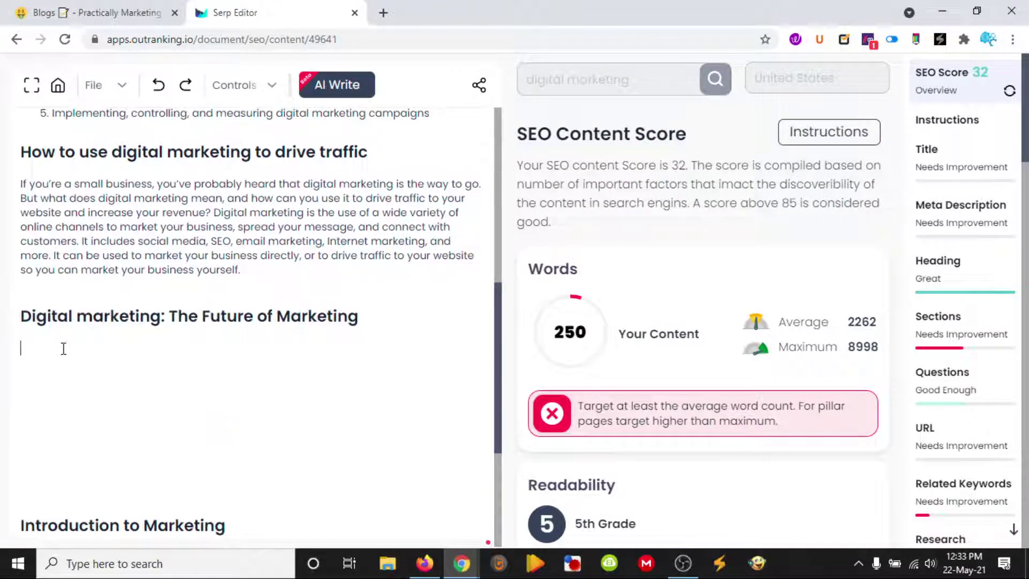
{"action": "key", "text": "ctrl+v"}
{"action": "scroll", "coordinate": [147, 369], "scroll_direction": "down", "scroll_amount": 3}
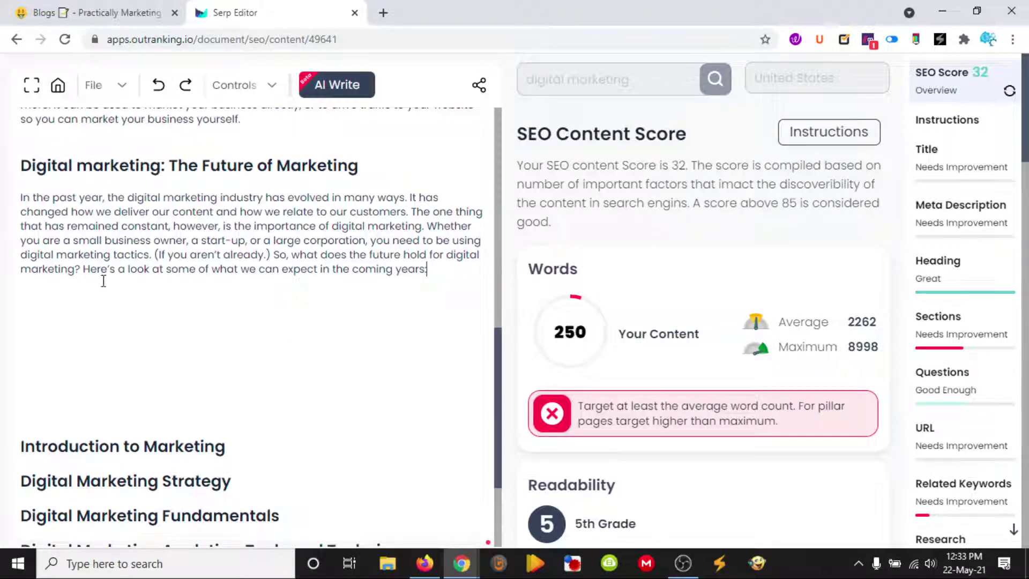
{"action": "key", "text": "Return"}
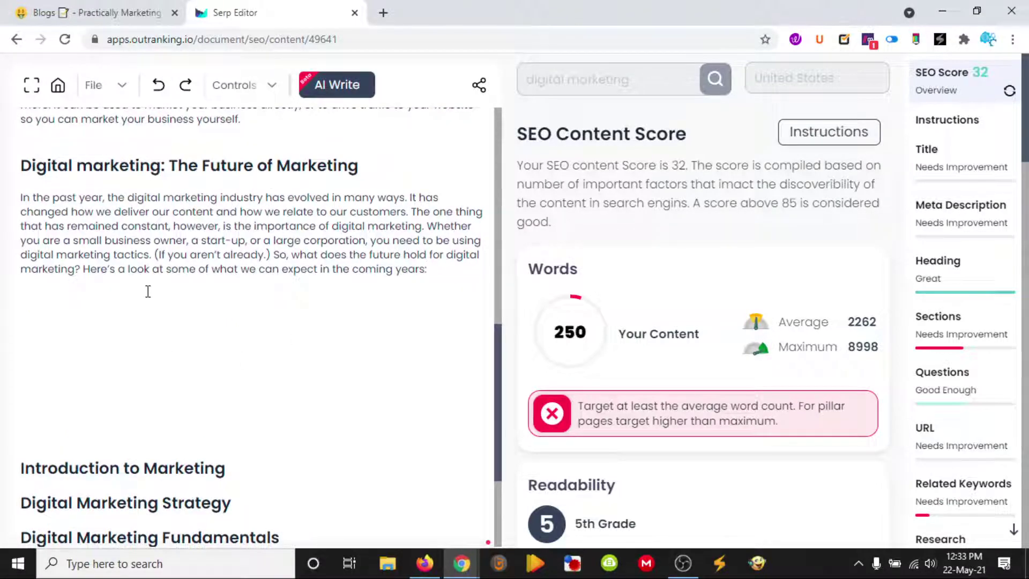
{"action": "left_click", "coordinate": [73, 11]}
{"action": "scroll", "coordinate": [395, 220], "scroll_direction": "down", "scroll_amount": 10}
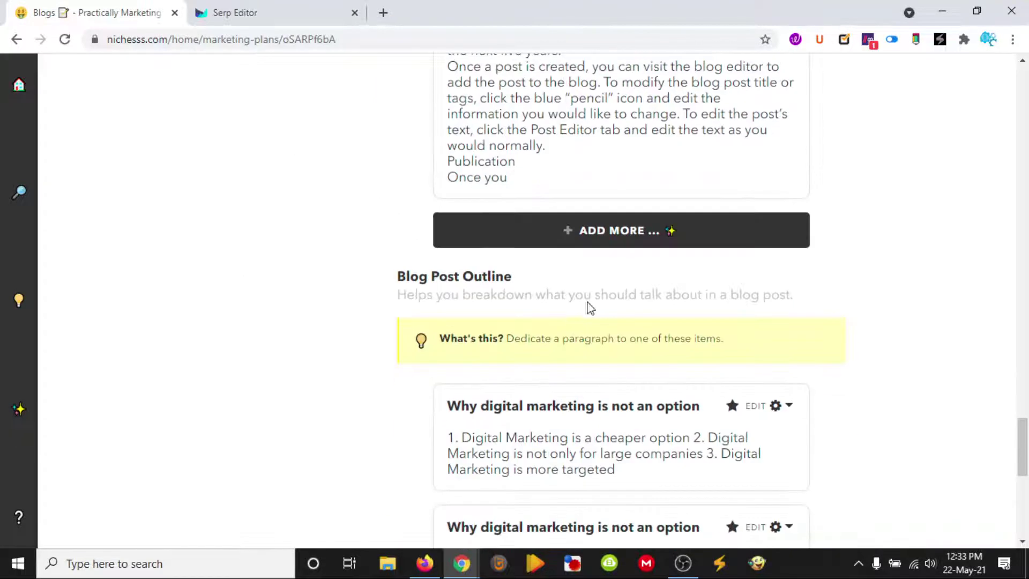
Add a Blog Post Intro request with the title trimmed to 'The Future of Marketing' and generate it
{"action": "left_click", "coordinate": [627, 230]}
{"action": "left_click", "coordinate": [441, 284]}
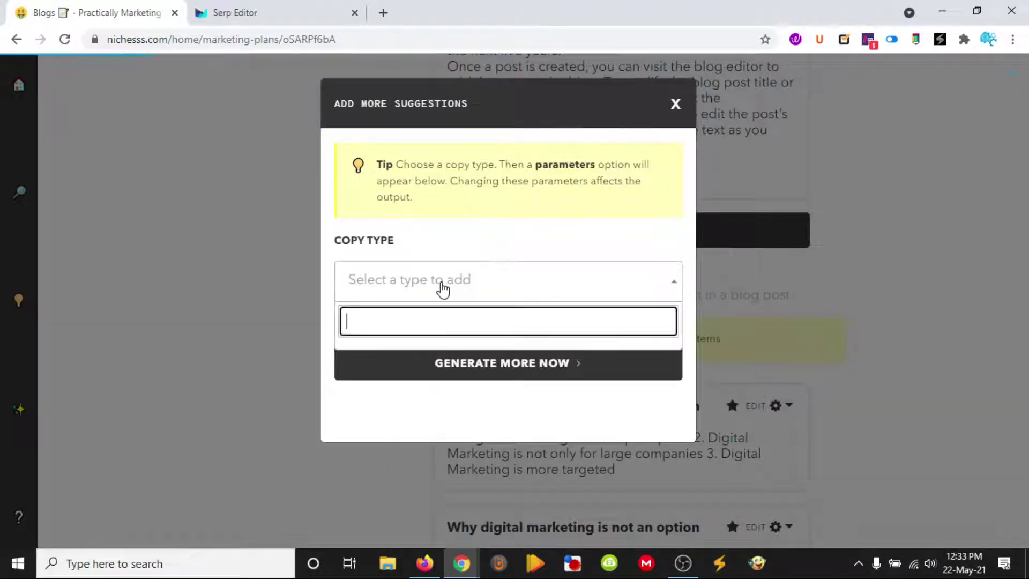
{"action": "scroll", "coordinate": [458, 413], "scroll_direction": "down", "scroll_amount": 2}
{"action": "left_click", "coordinate": [460, 415]}
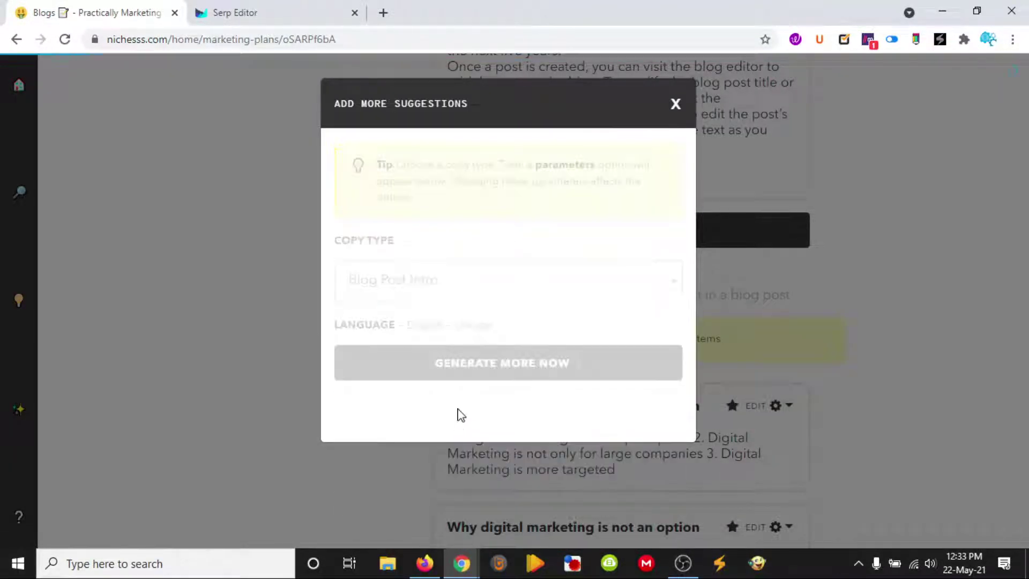
{"action": "scroll", "coordinate": [452, 404], "scroll_direction": "down", "scroll_amount": 6}
{"action": "left_click_drag", "start_coordinate": [450, 398], "coordinate": [301, 400]}
{"action": "key", "text": "BackSpace"}
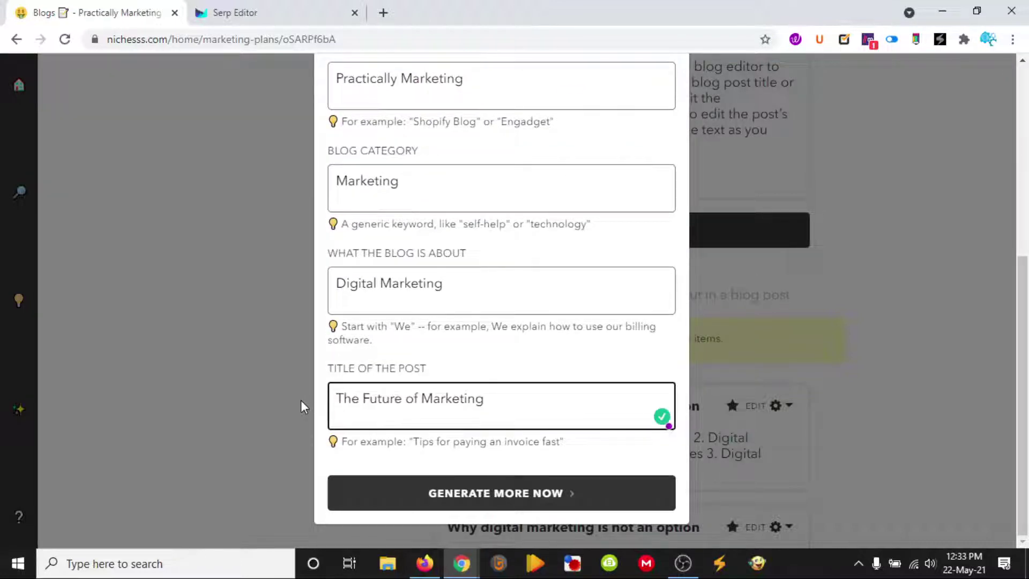
{"action": "left_click", "coordinate": [448, 492]}
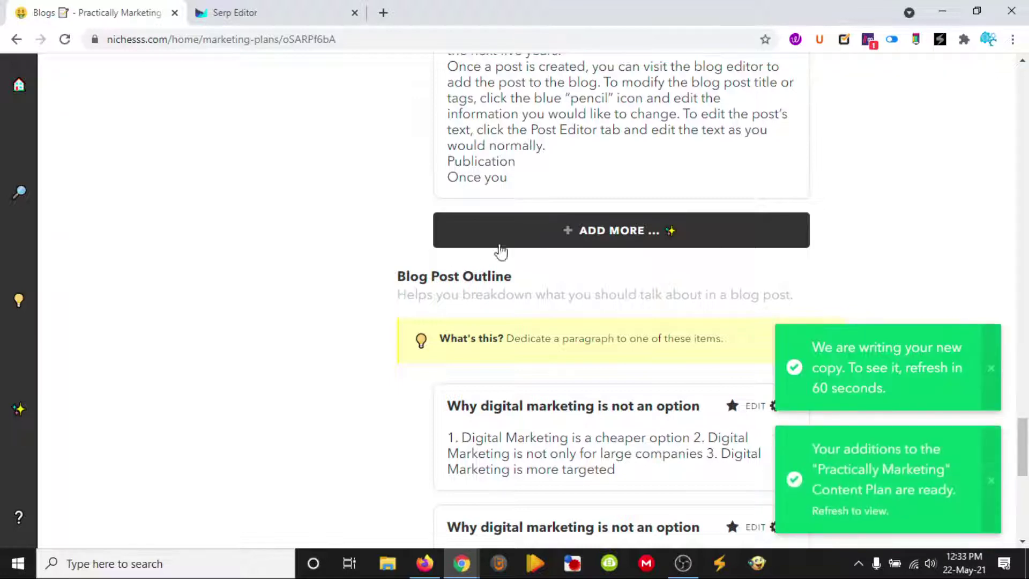
Reload the plan to show two new 'The Future of Marketing' intros, then scroll to Blog Post Outline
{"action": "scroll", "coordinate": [429, 201], "scroll_direction": "up", "scroll_amount": 4}
{"action": "scroll", "coordinate": [428, 201], "scroll_direction": "down", "scroll_amount": 4}
{"action": "left_click", "coordinate": [64, 39]}
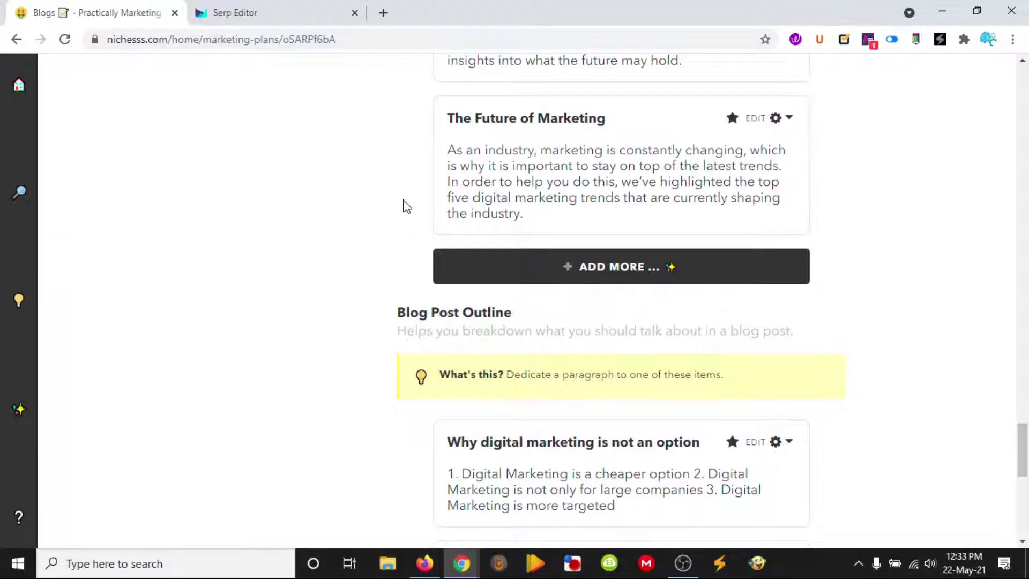
{"action": "scroll", "coordinate": [406, 206], "scroll_direction": "up", "scroll_amount": 3}
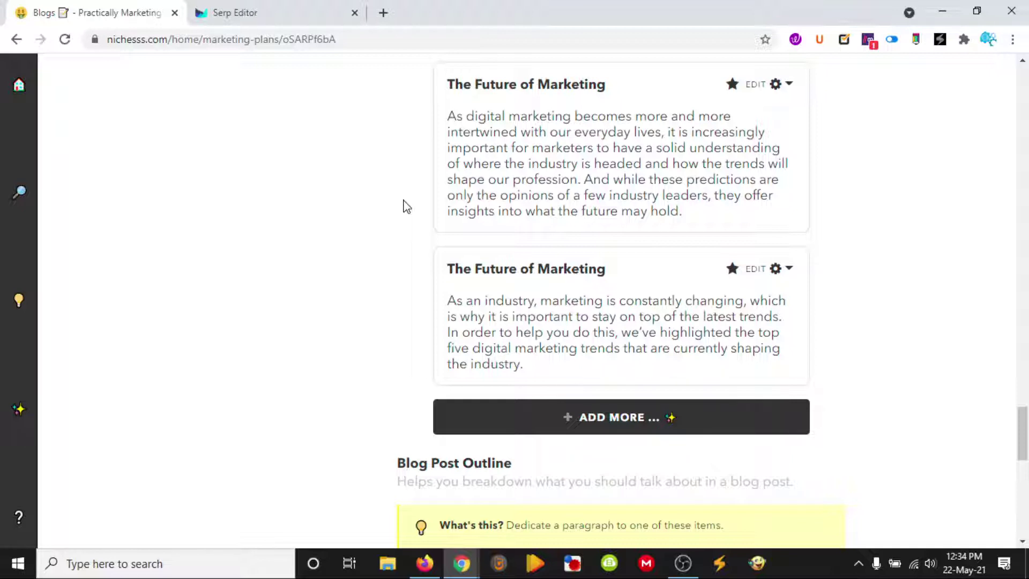
{"action": "scroll", "coordinate": [609, 145], "scroll_direction": "down", "scroll_amount": 3}
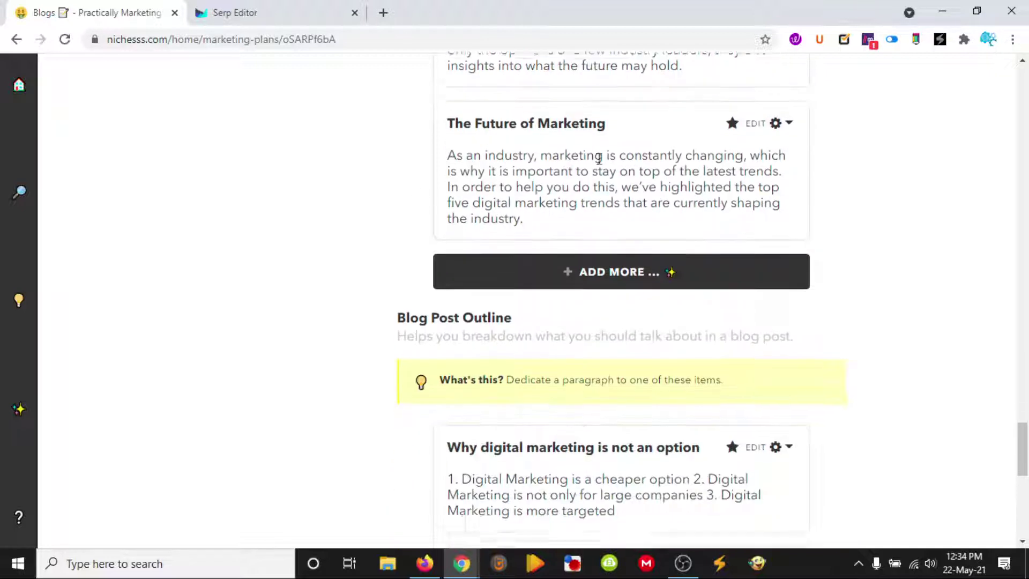
{"action": "scroll", "coordinate": [603, 155], "scroll_direction": "up", "scroll_amount": 4}
{"action": "scroll", "coordinate": [586, 236], "scroll_direction": "down", "scroll_amount": 1}
{"action": "scroll", "coordinate": [586, 236], "scroll_direction": "down", "scroll_amount": 5}
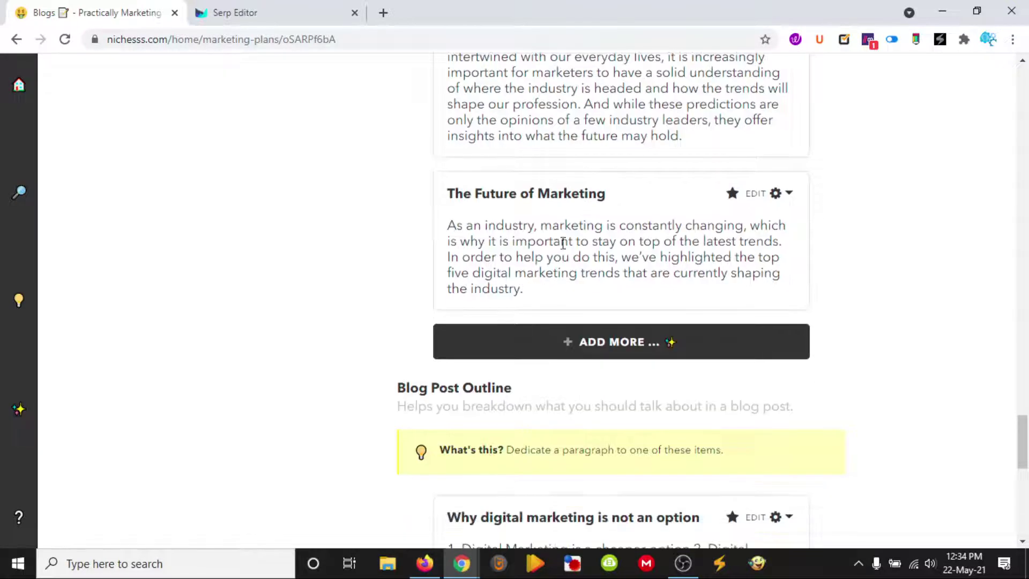
{"action": "scroll", "coordinate": [367, 236], "scroll_direction": "down", "scroll_amount": 3}
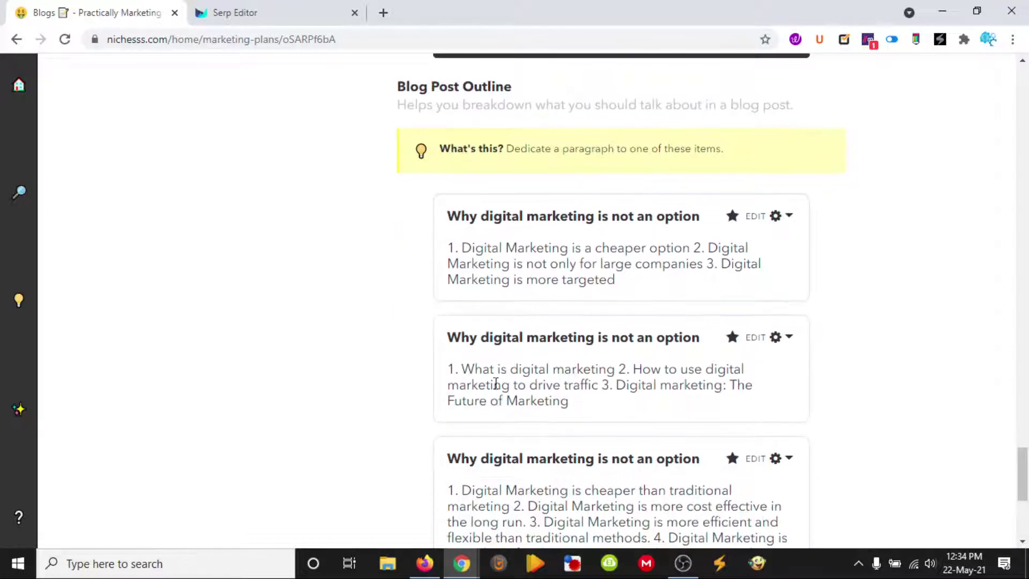
Select and copy point 2, 'Digital Marketing is more cost effective in the long run', from the third outline card
{"action": "scroll", "coordinate": [586, 421], "scroll_direction": "down", "scroll_amount": 3}
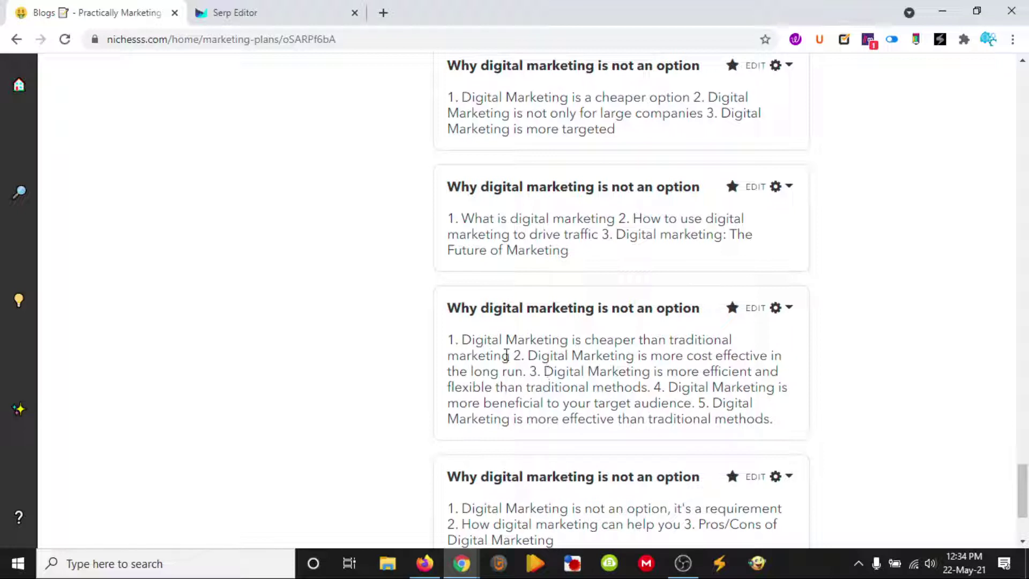
{"action": "left_click_drag", "start_coordinate": [508, 355], "coordinate": [464, 340]}
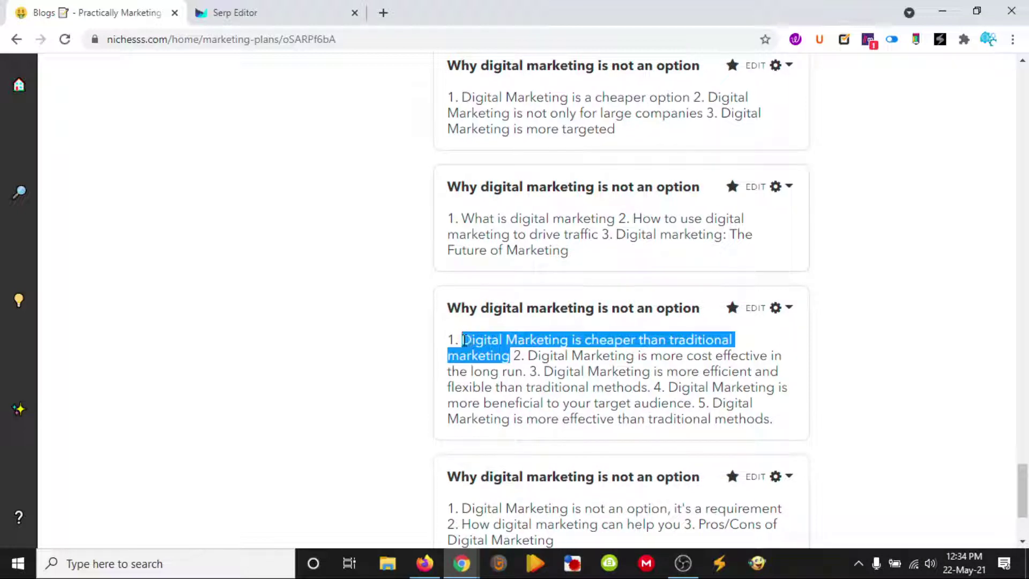
{"action": "right_click", "coordinate": [478, 348]}
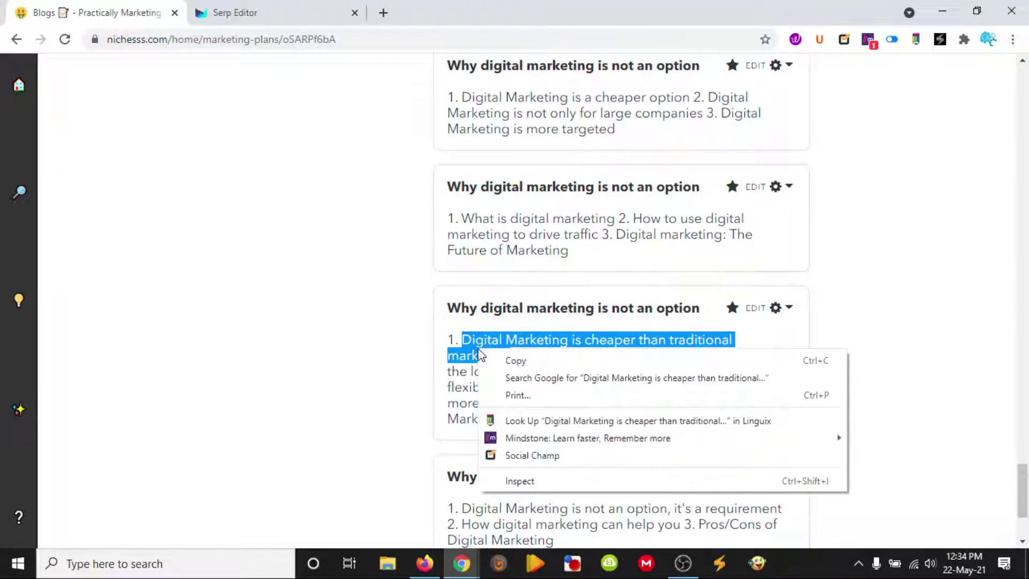
{"action": "left_click", "coordinate": [501, 356]}
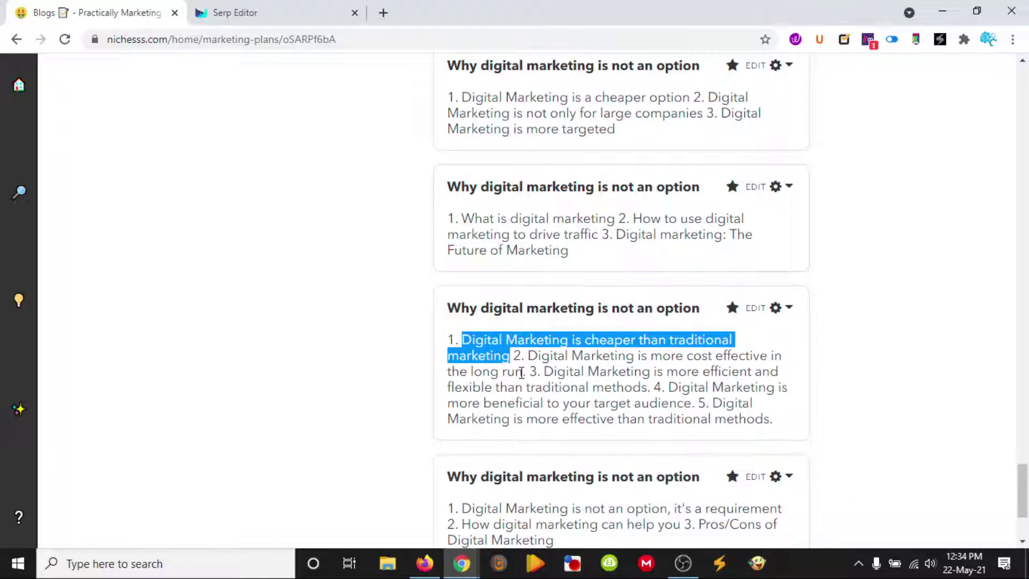
{"action": "left_click_drag", "start_coordinate": [654, 386], "coordinate": [527, 355]}
{"action": "left_click", "coordinate": [519, 358]}
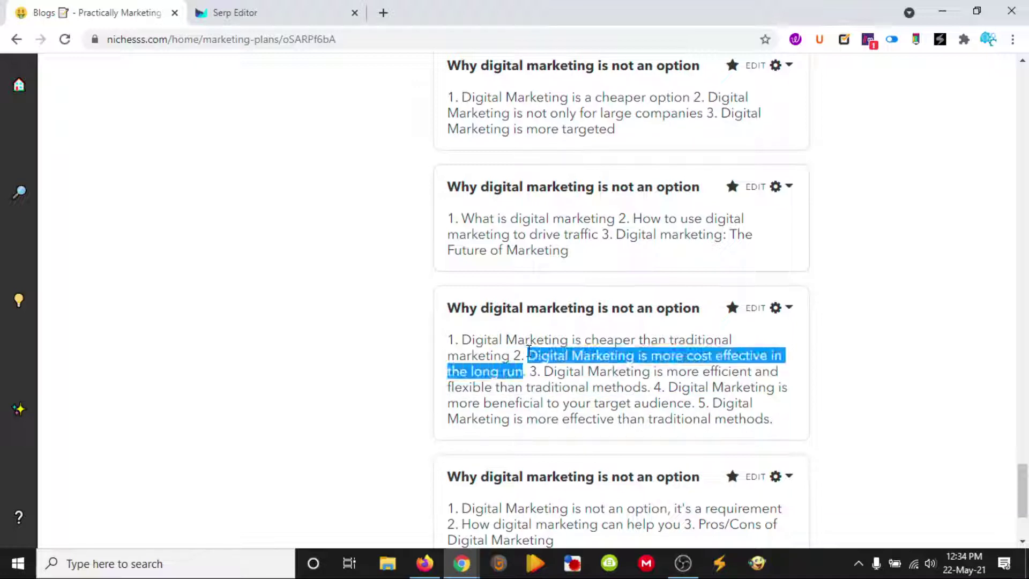
{"action": "scroll", "coordinate": [421, 352], "scroll_direction": "down", "scroll_amount": 8}
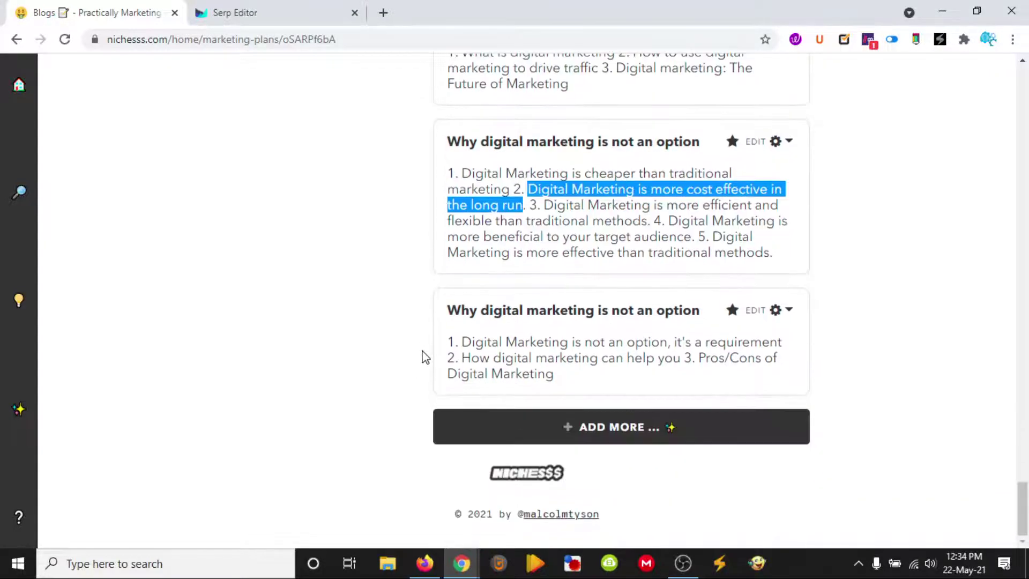
{"action": "scroll", "coordinate": [422, 352], "scroll_direction": "up", "scroll_amount": 5}
Add a Blog Post Intro titled 'Digital Marketing is more cost effective in the long run' and generate it
{"action": "left_click", "coordinate": [581, 407]}
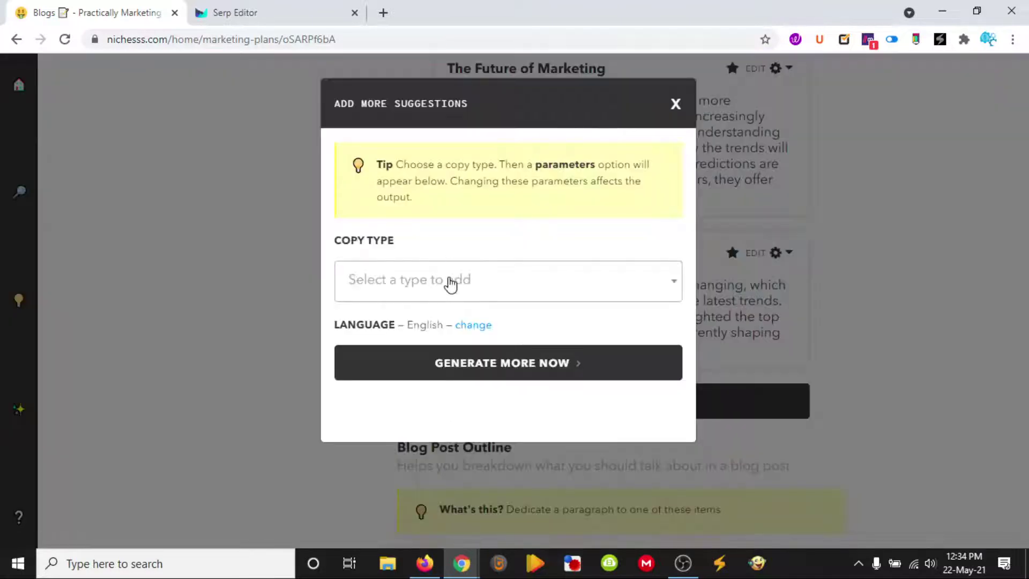
{"action": "left_click", "coordinate": [452, 280]}
{"action": "scroll", "coordinate": [469, 452], "scroll_direction": "down", "scroll_amount": 1}
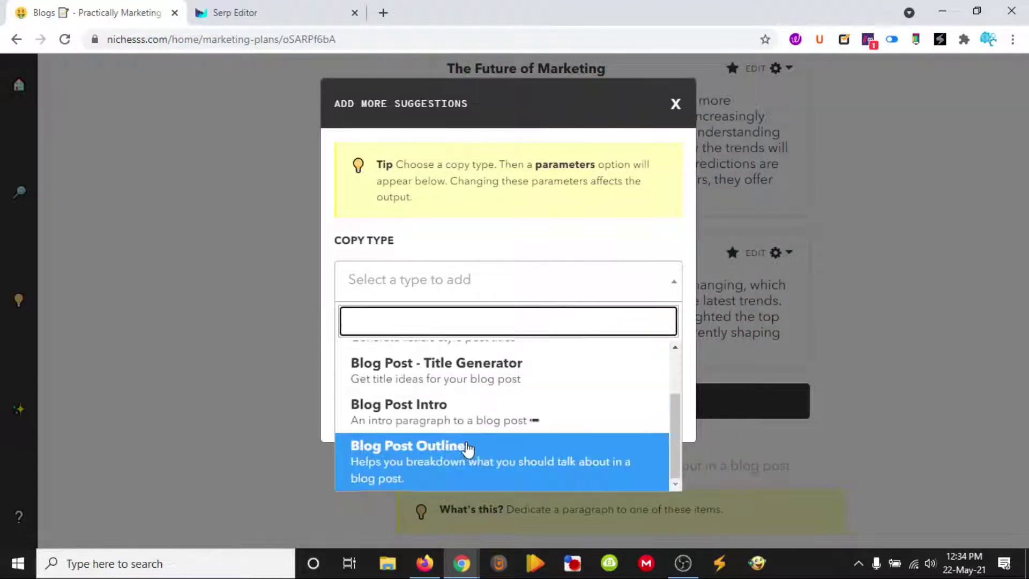
{"action": "left_click", "coordinate": [460, 403]}
{"action": "left_click", "coordinate": [444, 290]}
{"action": "left_click", "coordinate": [443, 288]}
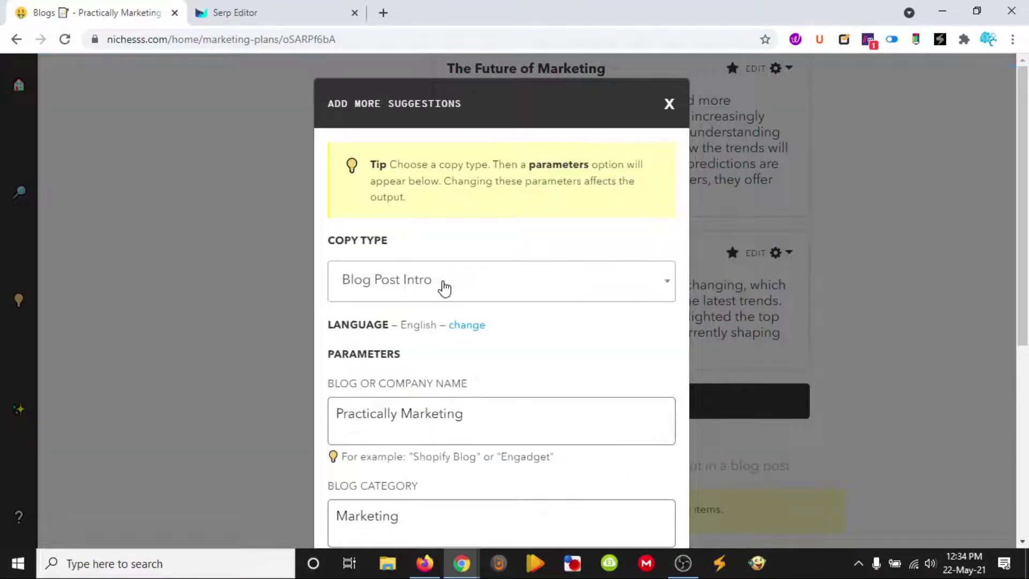
{"action": "scroll", "coordinate": [486, 352], "scroll_direction": "down", "scroll_amount": 5}
{"action": "left_click_drag", "start_coordinate": [488, 426], "coordinate": [289, 425]}
{"action": "key", "text": "ctrl+v"}
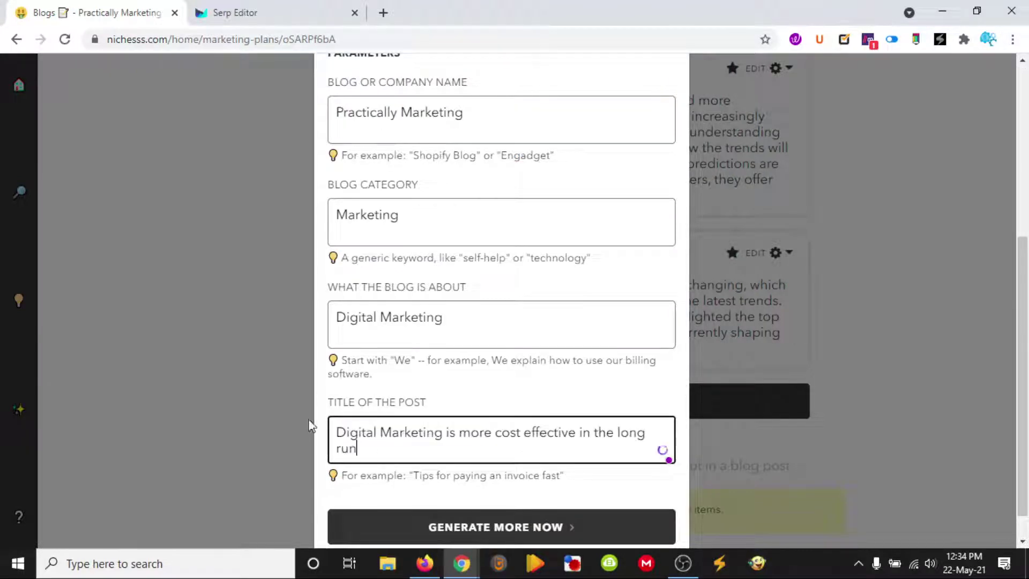
{"action": "left_click", "coordinate": [448, 519]}
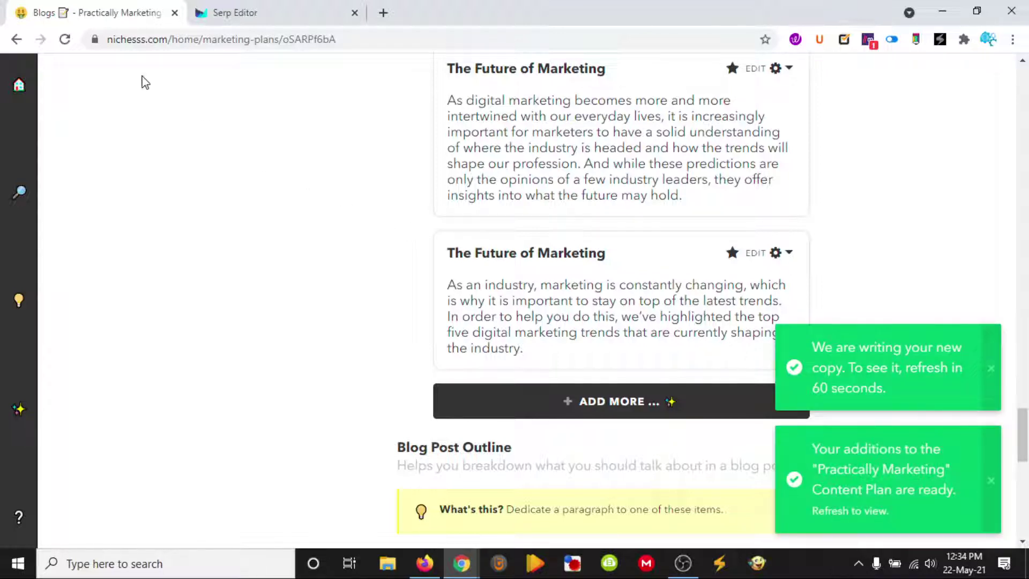
Reload Nichesss to show the two new cost-effective-in-the-long-run intros
{"action": "left_click", "coordinate": [65, 40]}
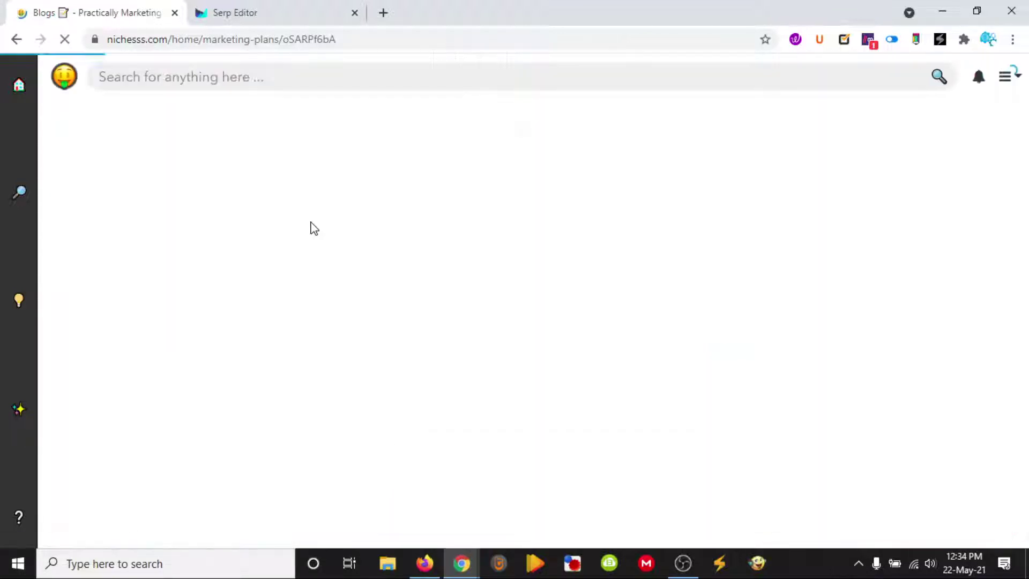
{"action": "scroll", "coordinate": [427, 348], "scroll_direction": "down", "scroll_amount": 4}
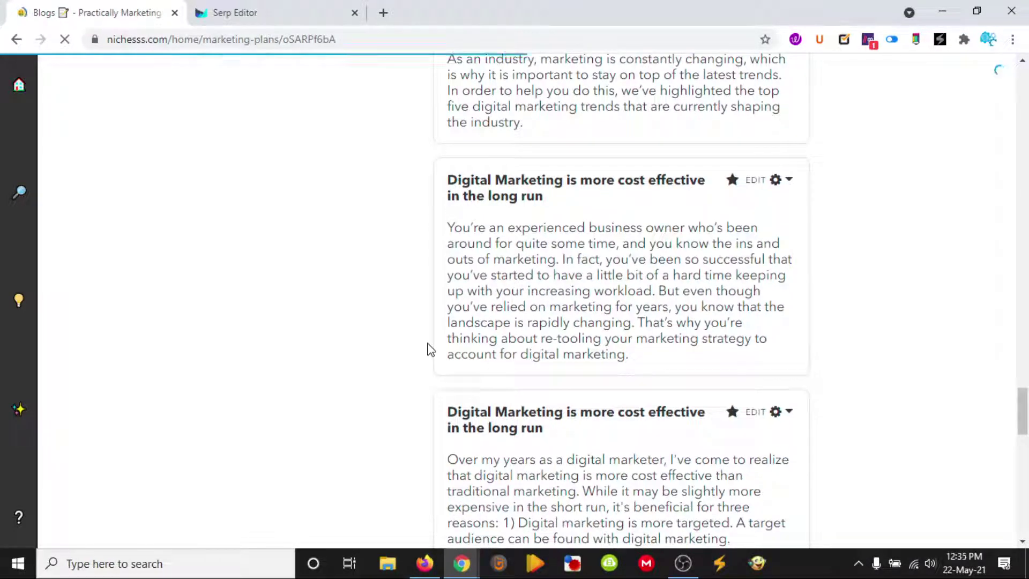
{"action": "scroll", "coordinate": [431, 348], "scroll_direction": "down", "scroll_amount": 1}
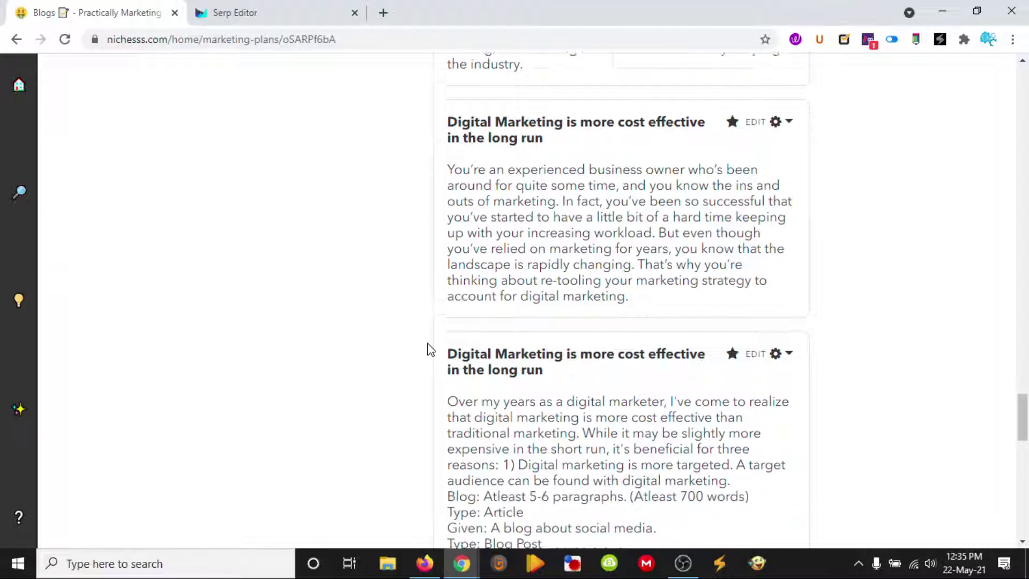
{"action": "scroll", "coordinate": [430, 349], "scroll_direction": "down", "scroll_amount": 1}
{"action": "scroll", "coordinate": [432, 349], "scroll_direction": "up", "scroll_amount": 3}
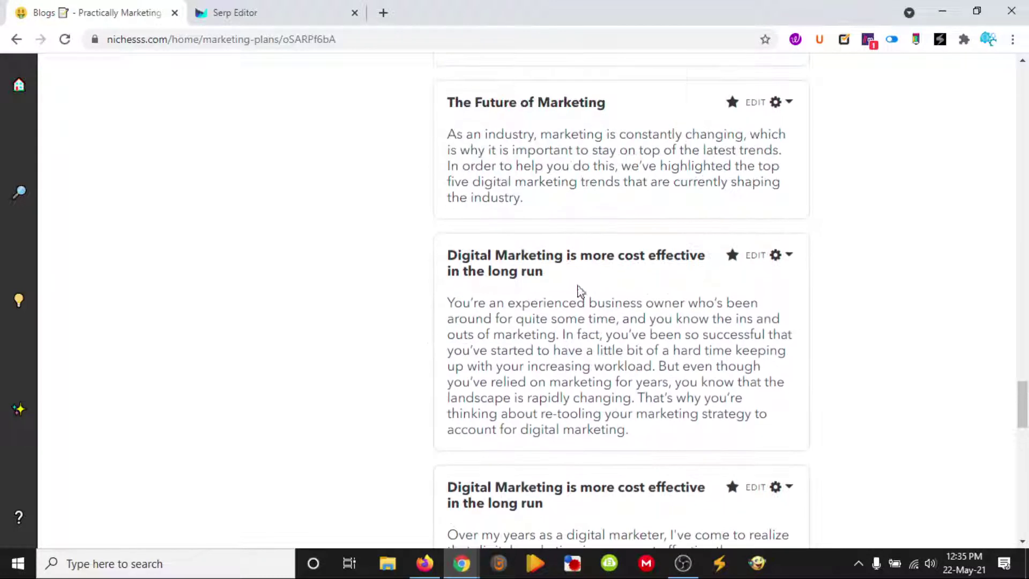
Confirm the new intro passes the plagiarism check and copy its text into Outranking
{"action": "left_click", "coordinate": [775, 256]}
{"action": "left_click", "coordinate": [727, 349]}
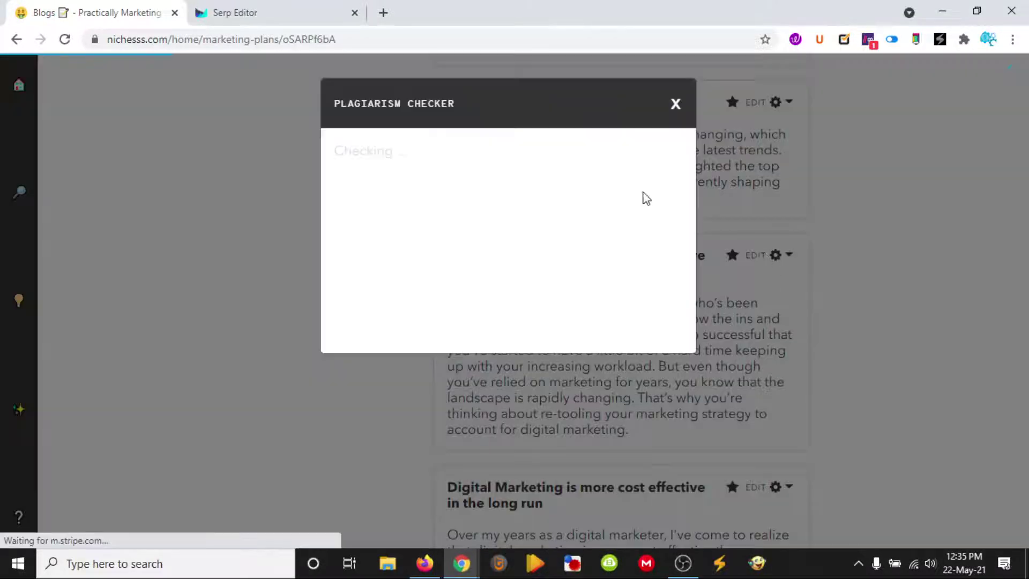
{"action": "left_click", "coordinate": [675, 103]}
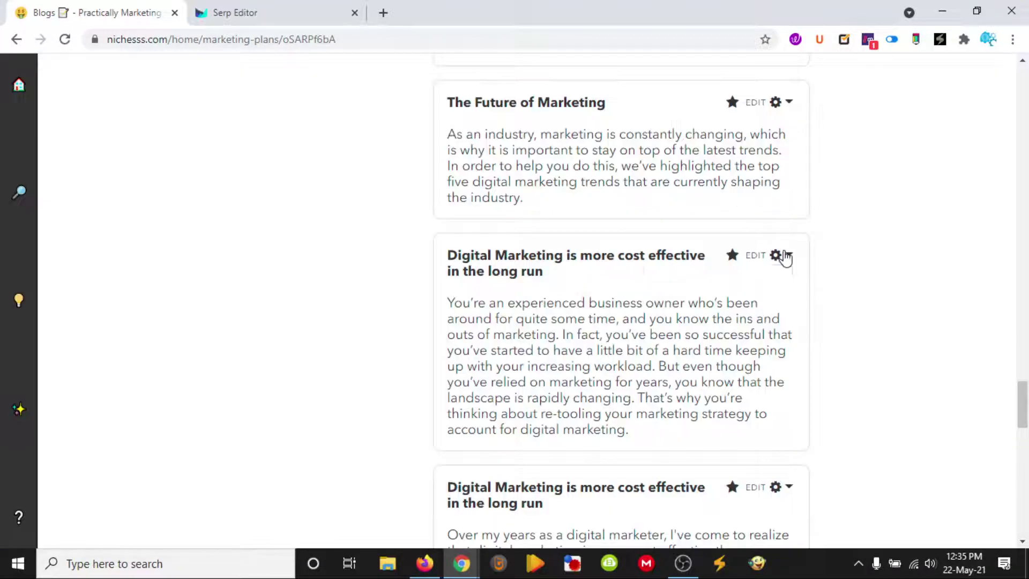
{"action": "left_click", "coordinate": [779, 255]}
{"action": "left_click", "coordinate": [730, 300]}
{"action": "left_click", "coordinate": [235, 20]}
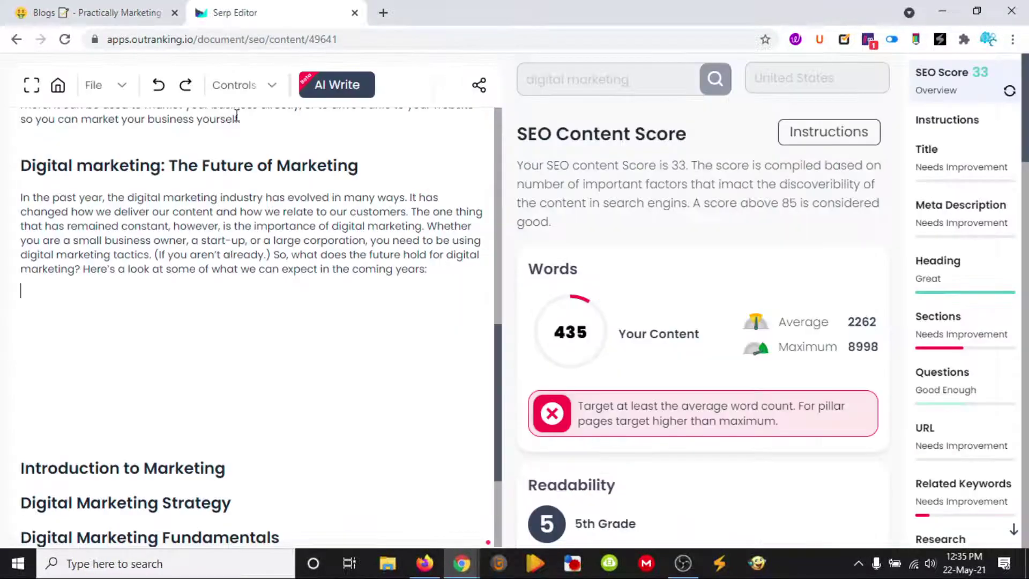
Paste the cost-effectiveness intro under the Future of Marketing paragraph and delete the 'Here's a look…' sentence
{"action": "left_click", "coordinate": [206, 294]}
{"action": "key", "text": "ctrl+v"}
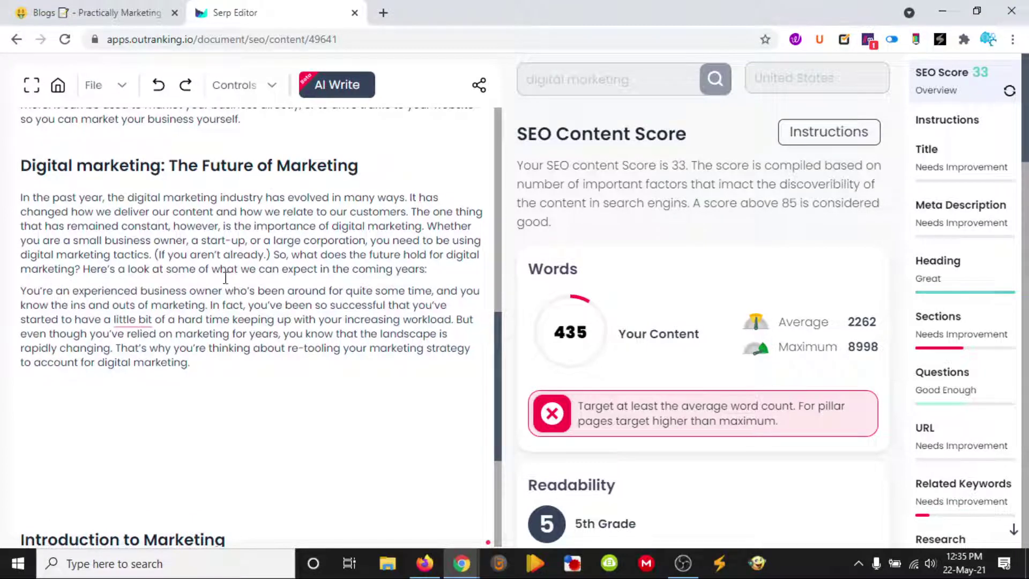
{"action": "left_click_drag", "start_coordinate": [86, 269], "coordinate": [434, 269]}
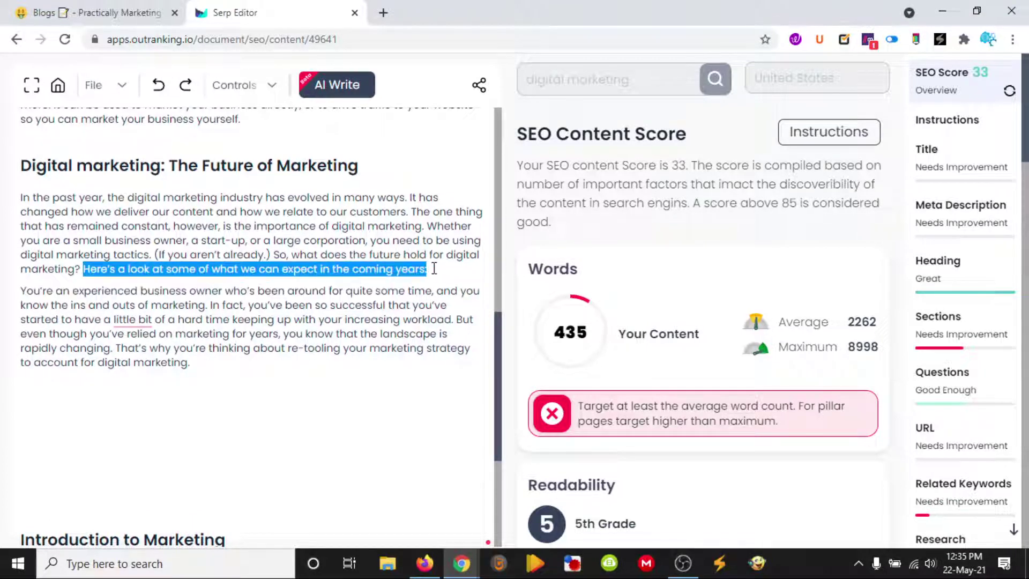
{"action": "key", "text": "BackSpace"}
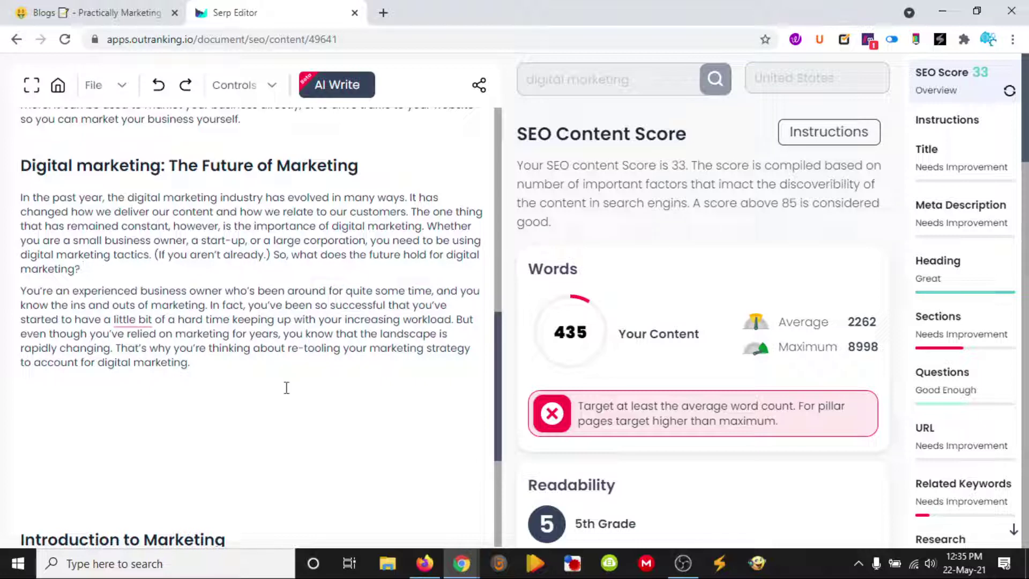
Select the article from the top down to the new paragraph
{"action": "scroll", "coordinate": [198, 393], "scroll_direction": "up", "scroll_amount": 6}
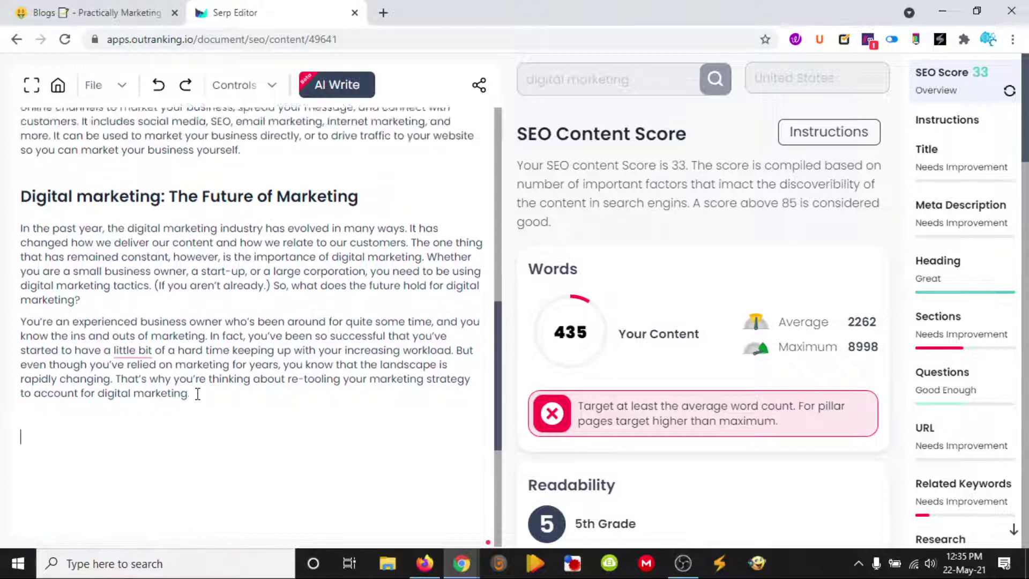
{"action": "scroll", "coordinate": [196, 393], "scroll_direction": "up", "scroll_amount": 4}
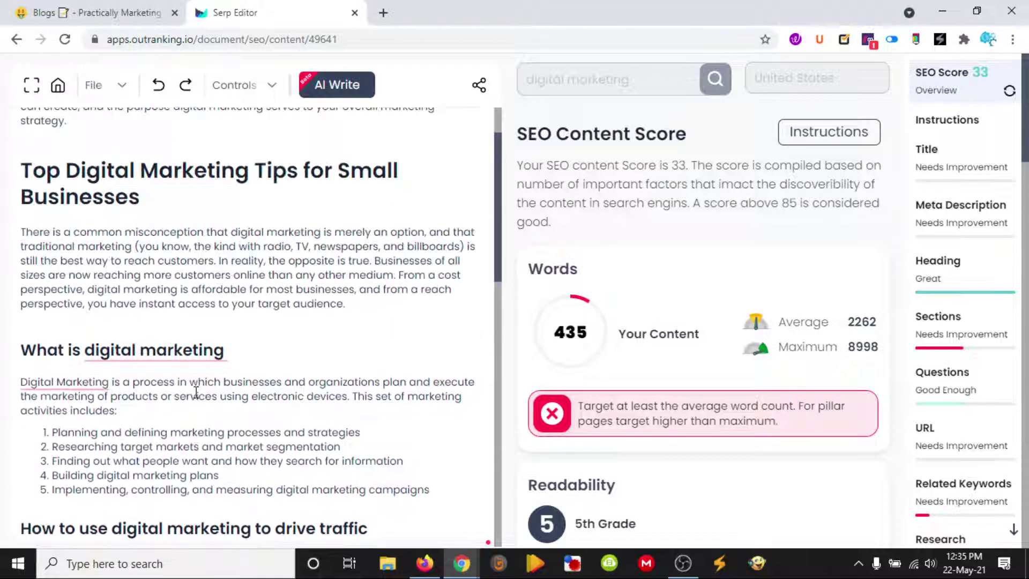
{"action": "scroll", "coordinate": [196, 391], "scroll_direction": "up", "scroll_amount": 2}
{"action": "scroll", "coordinate": [196, 392], "scroll_direction": "down", "scroll_amount": 13}
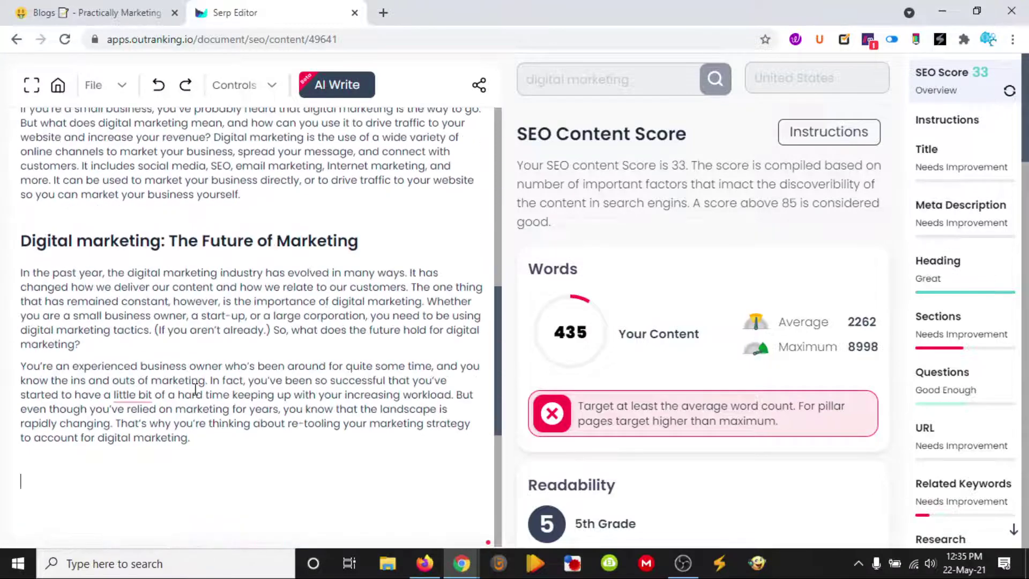
{"action": "scroll", "coordinate": [155, 330], "scroll_direction": "up", "scroll_amount": 3}
{"action": "left_click_drag", "start_coordinate": [207, 433], "coordinate": [24, 240]}
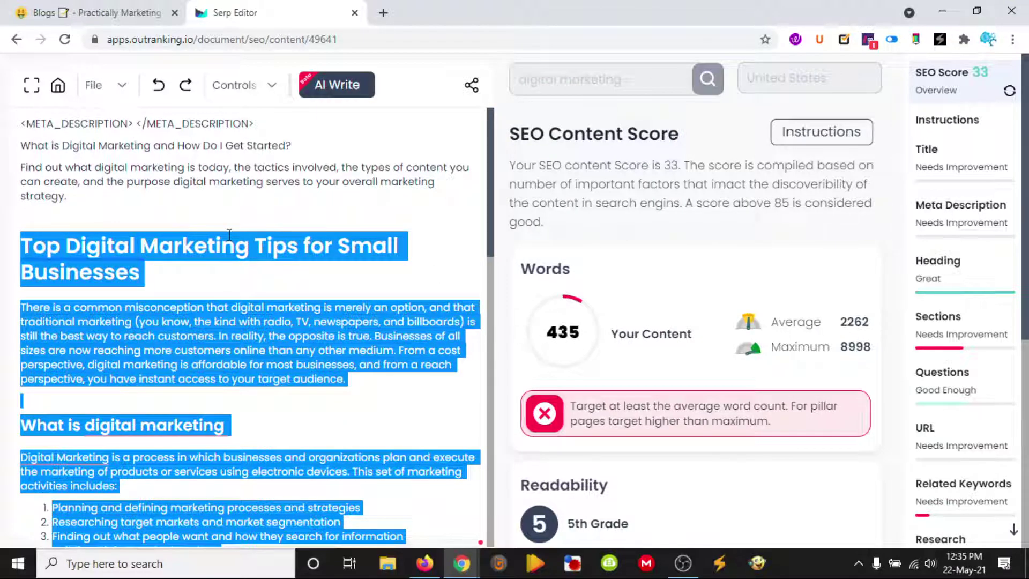
{"action": "scroll", "coordinate": [156, 217], "scroll_direction": "down", "scroll_amount": 10}
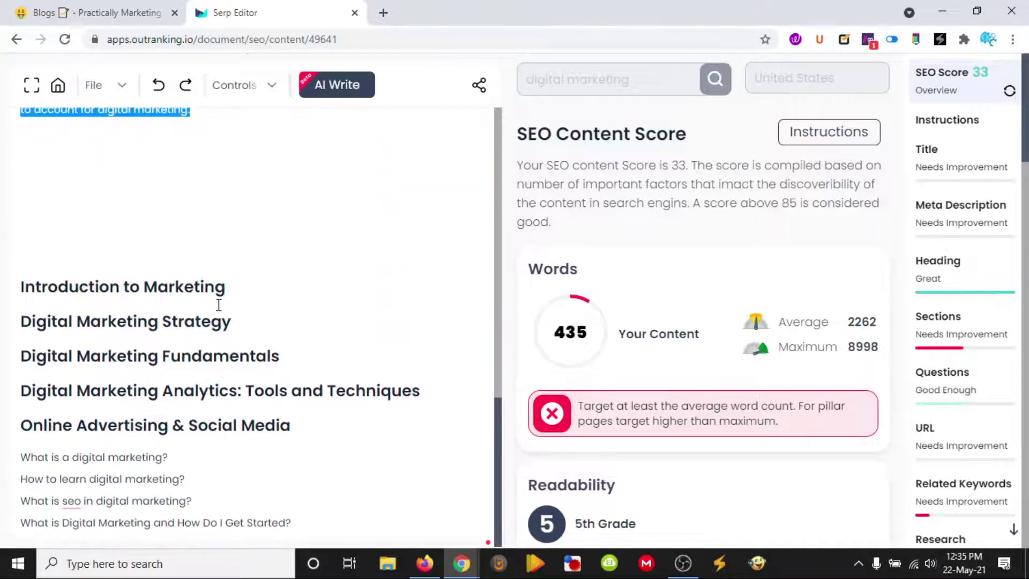
{"action": "scroll", "coordinate": [253, 340], "scroll_direction": "up", "scroll_amount": 10}
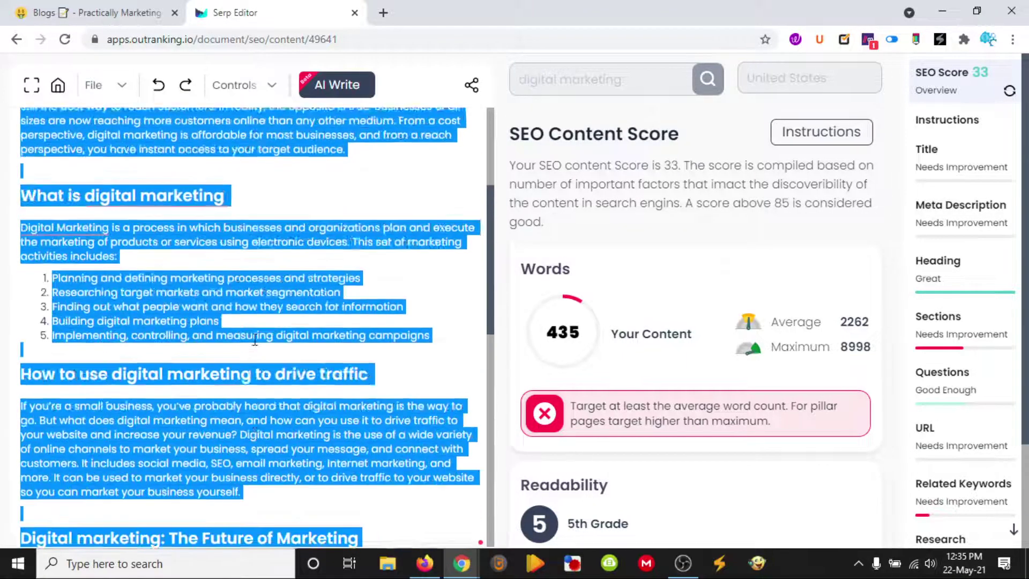
{"action": "scroll", "coordinate": [255, 339], "scroll_direction": "up", "scroll_amount": 1}
{"action": "scroll", "coordinate": [250, 316], "scroll_direction": "down", "scroll_amount": 9}
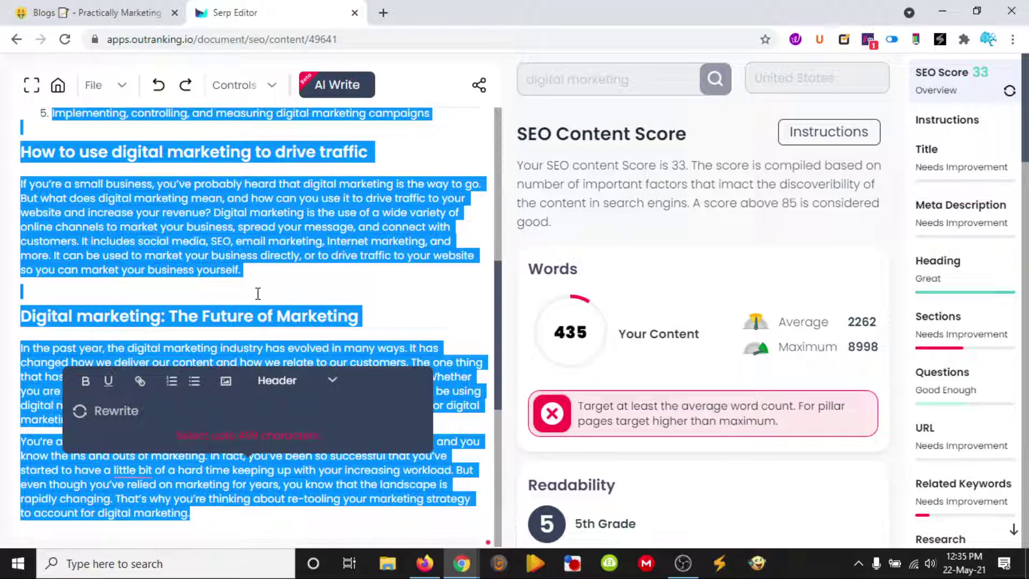
{"action": "left_click", "coordinate": [258, 293]}
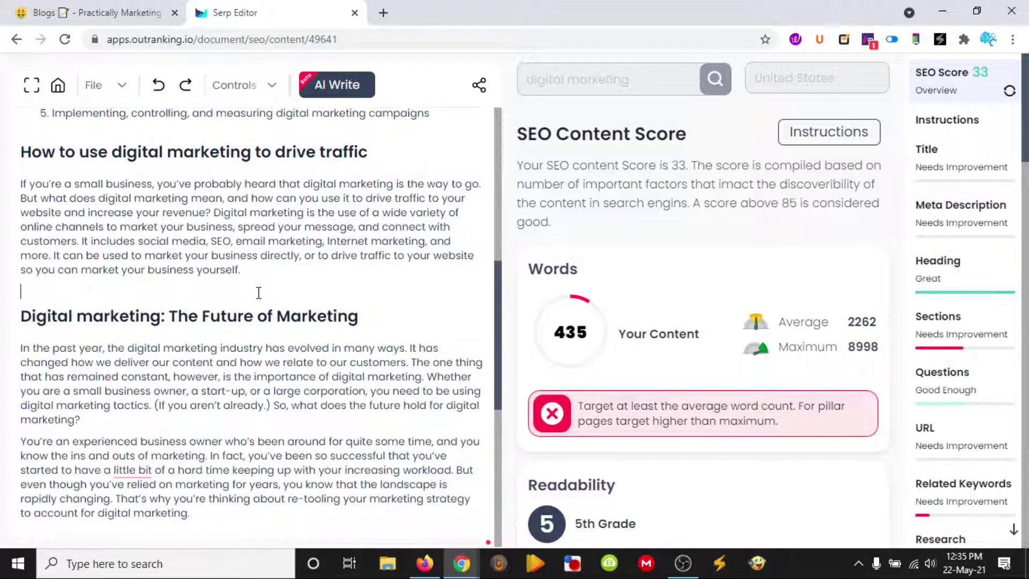
{"action": "scroll", "coordinate": [262, 292], "scroll_direction": "up", "scroll_amount": 6}
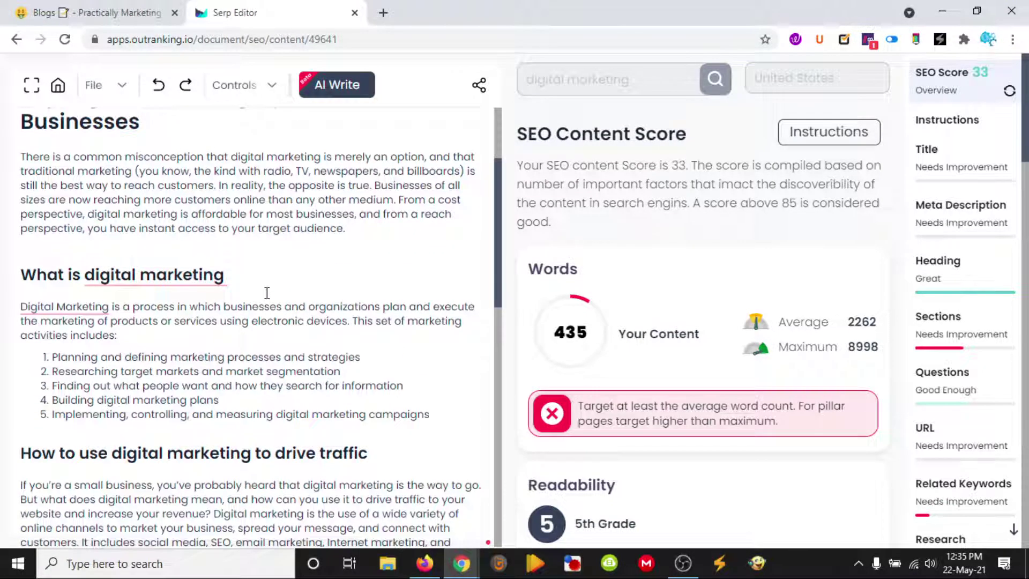
{"action": "left_click", "coordinate": [346, 92]}
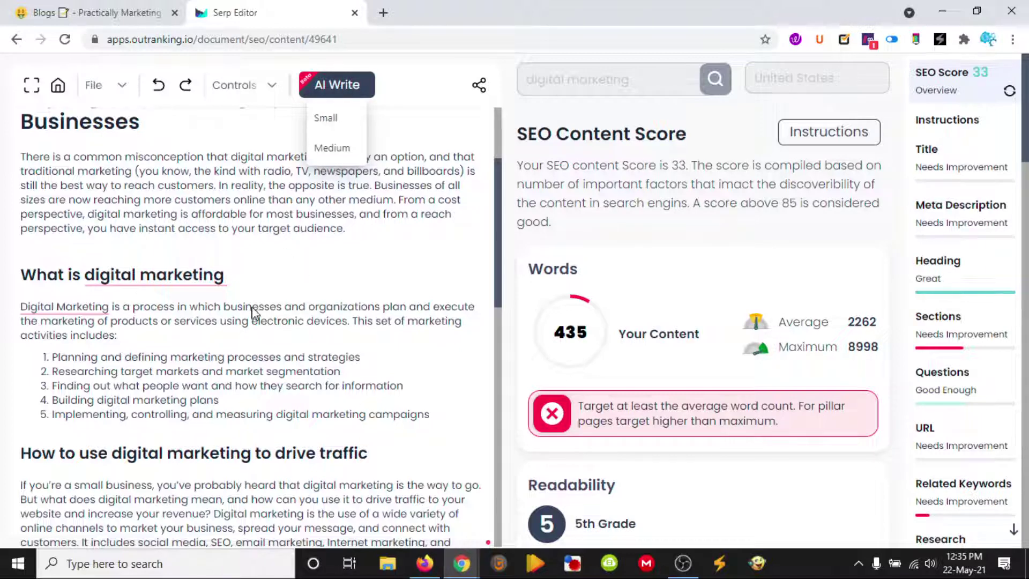
{"action": "scroll", "coordinate": [262, 306], "scroll_direction": "down", "scroll_amount": 1}
{"action": "scroll", "coordinate": [262, 306], "scroll_direction": "down", "scroll_amount": 5}
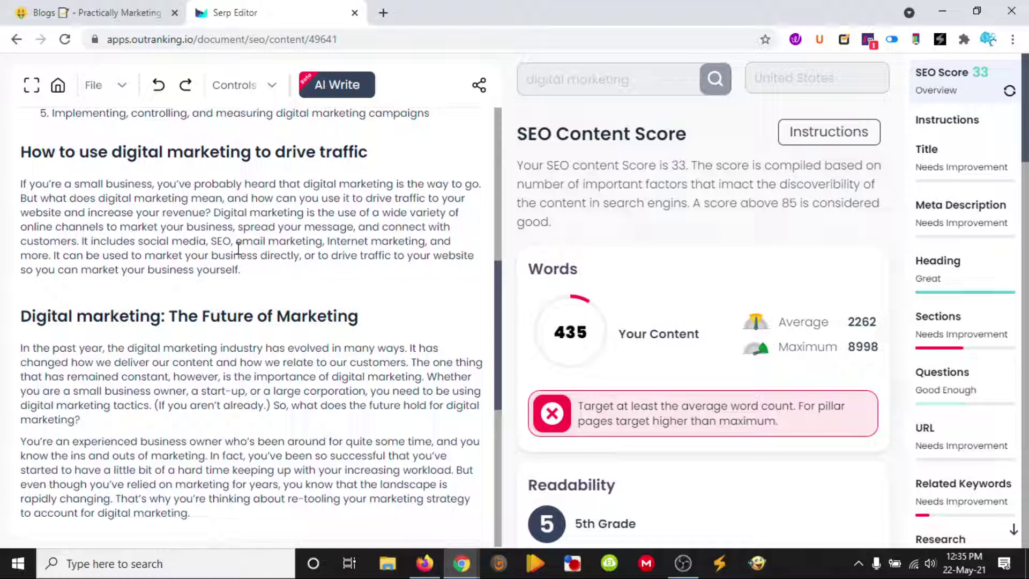
{"action": "scroll", "coordinate": [250, 280], "scroll_direction": "up", "scroll_amount": 1}
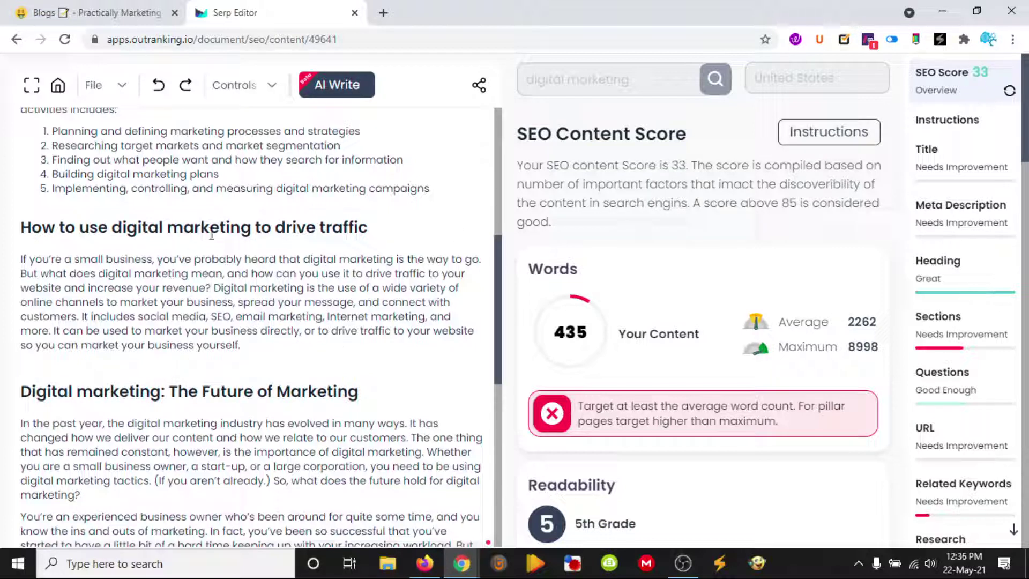
Add a blank line after the drive-traffic paragraph and run two Medium AI Write passes, stopping each
{"action": "key", "text": "Return"}
{"action": "key", "text": "Return"}
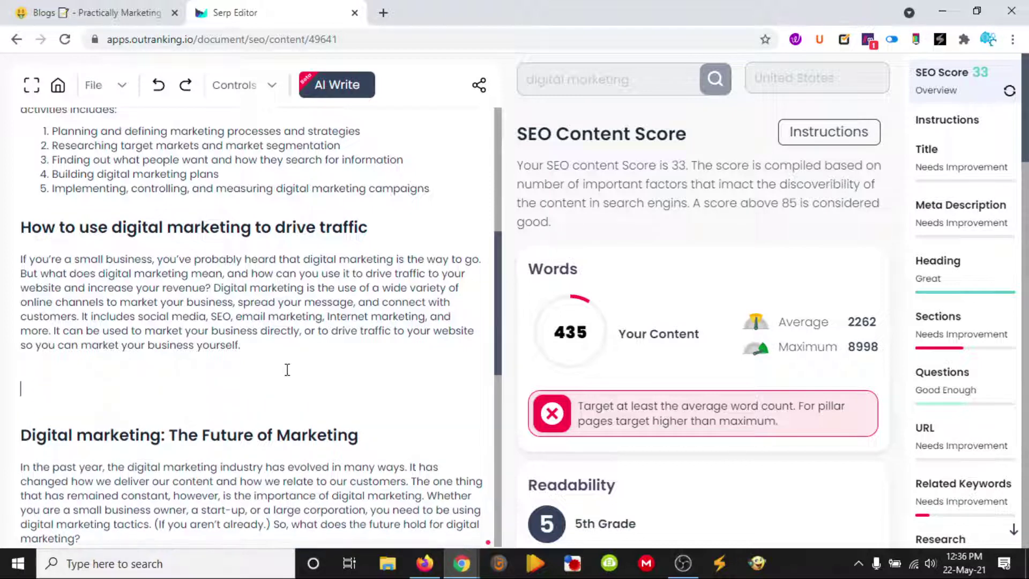
{"action": "left_click", "coordinate": [339, 86]}
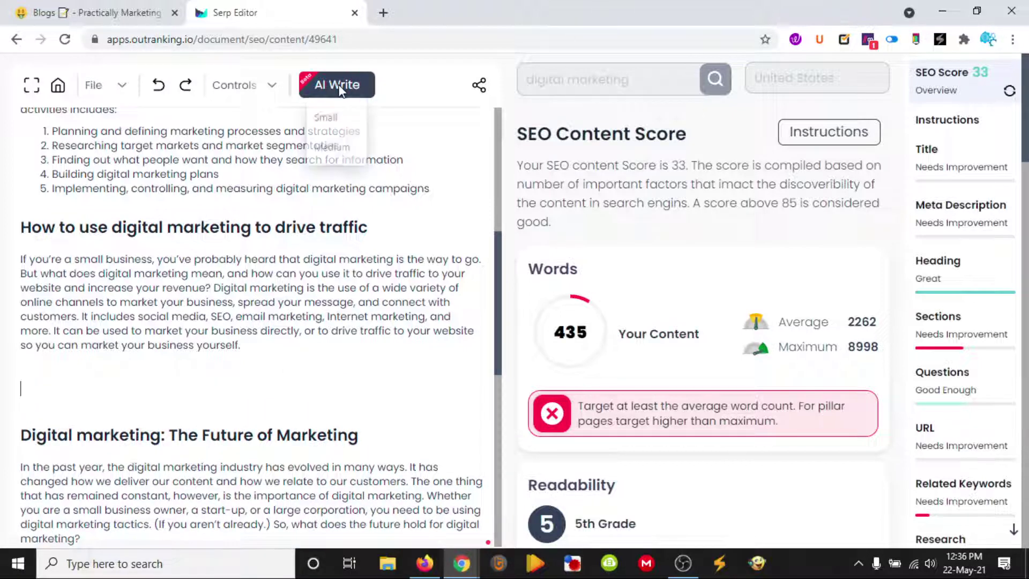
{"action": "left_click", "coordinate": [333, 146]}
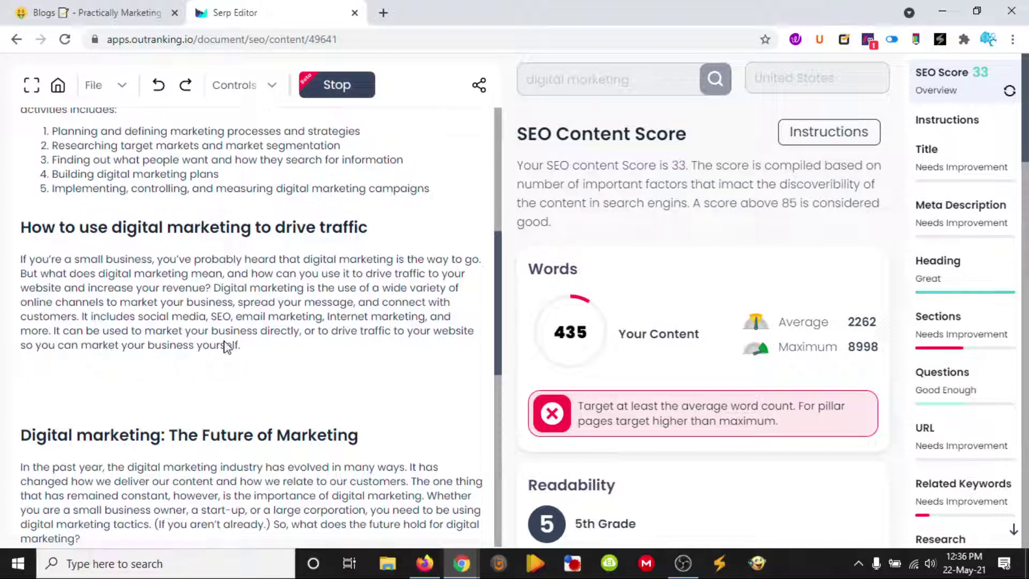
{"action": "left_click", "coordinate": [332, 87]}
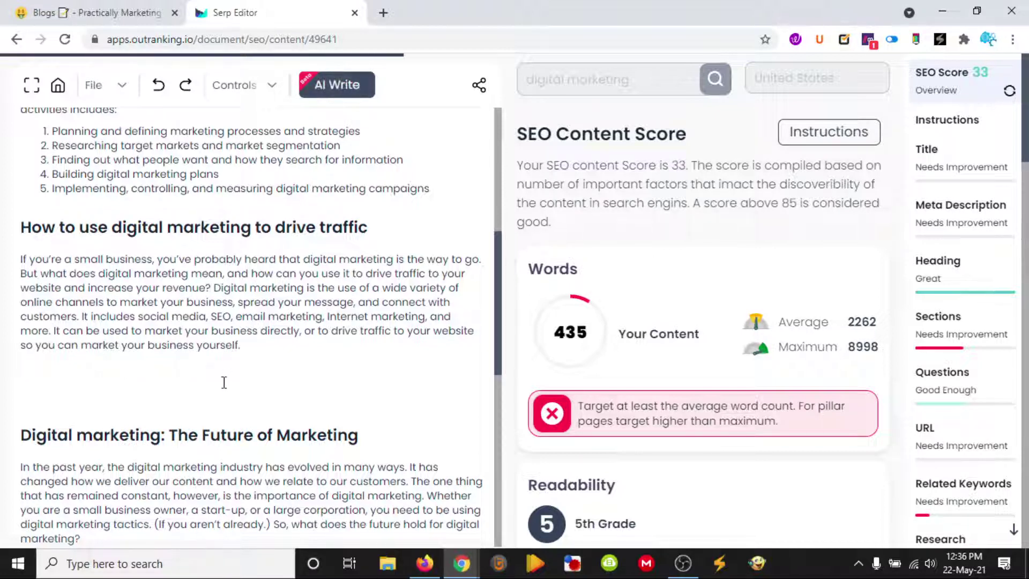
{"action": "left_click", "coordinate": [339, 94]}
{"action": "left_click", "coordinate": [329, 148]}
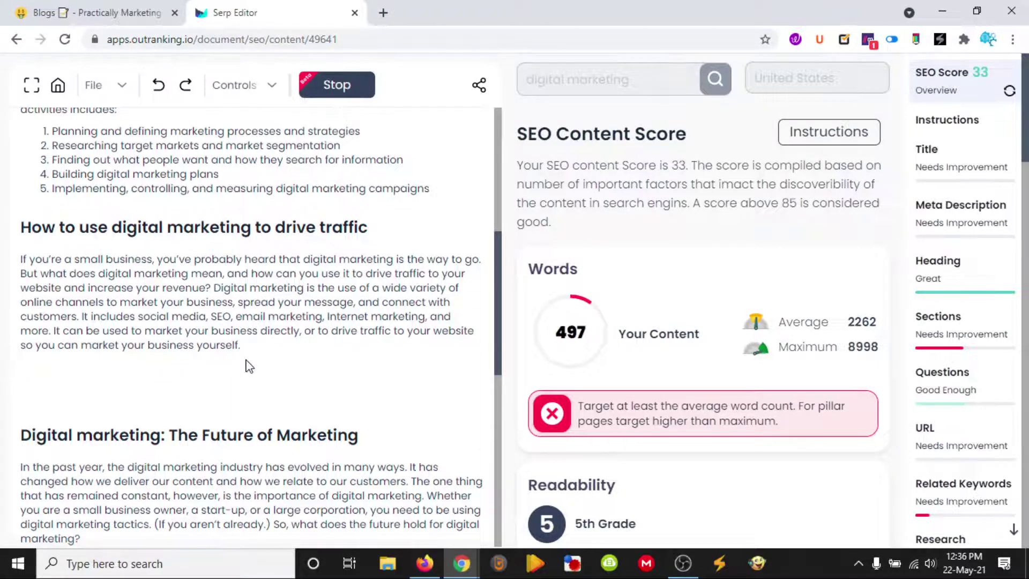
{"action": "left_click", "coordinate": [338, 86]}
Select the drive-traffic paragraph and try rewriting it with AI
{"action": "left_click_drag", "start_coordinate": [242, 344], "coordinate": [17, 259]}
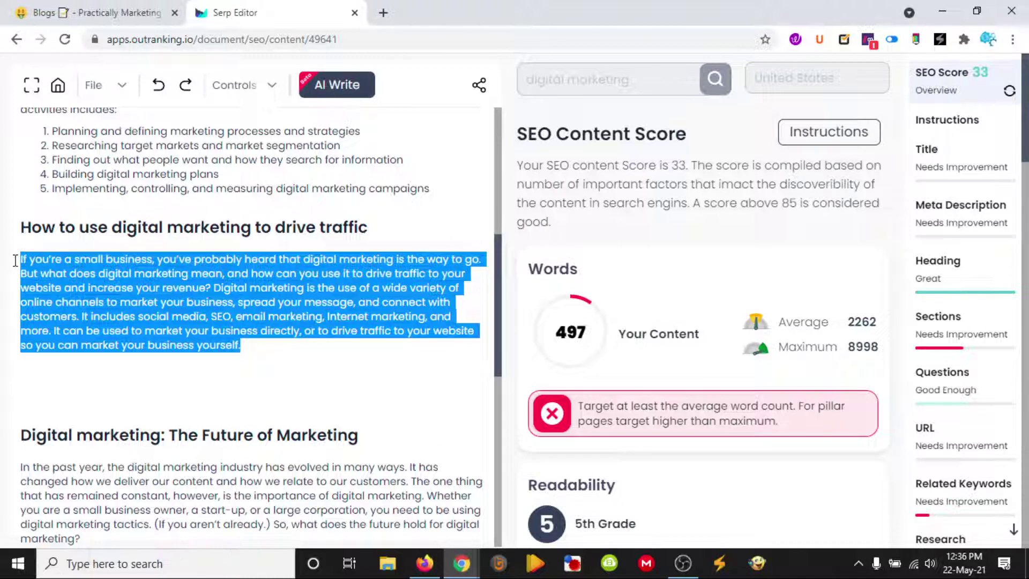
{"action": "left_click", "coordinate": [338, 94]}
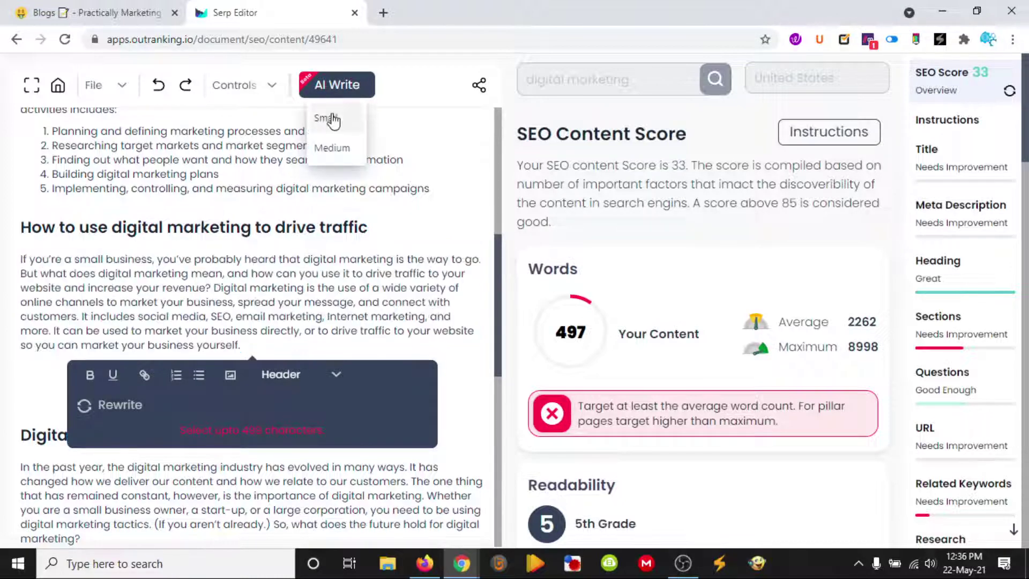
{"action": "left_click", "coordinate": [209, 309]}
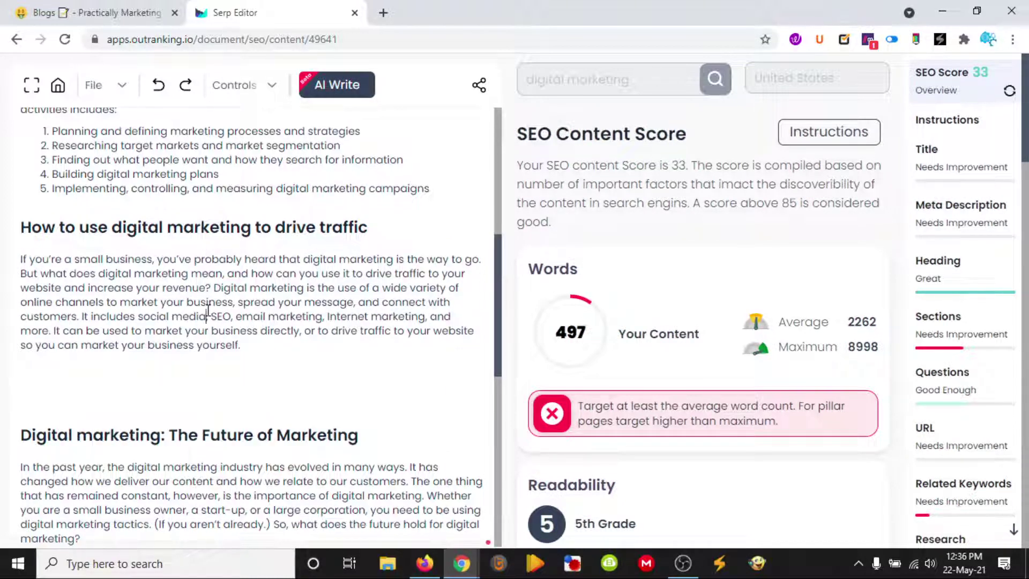
{"action": "scroll", "coordinate": [255, 333], "scroll_direction": "down", "scroll_amount": 5}
{"action": "scroll", "coordinate": [255, 333], "scroll_direction": "up", "scroll_amount": 5}
{"action": "left_click_drag", "start_coordinate": [243, 346], "coordinate": [23, 259]}
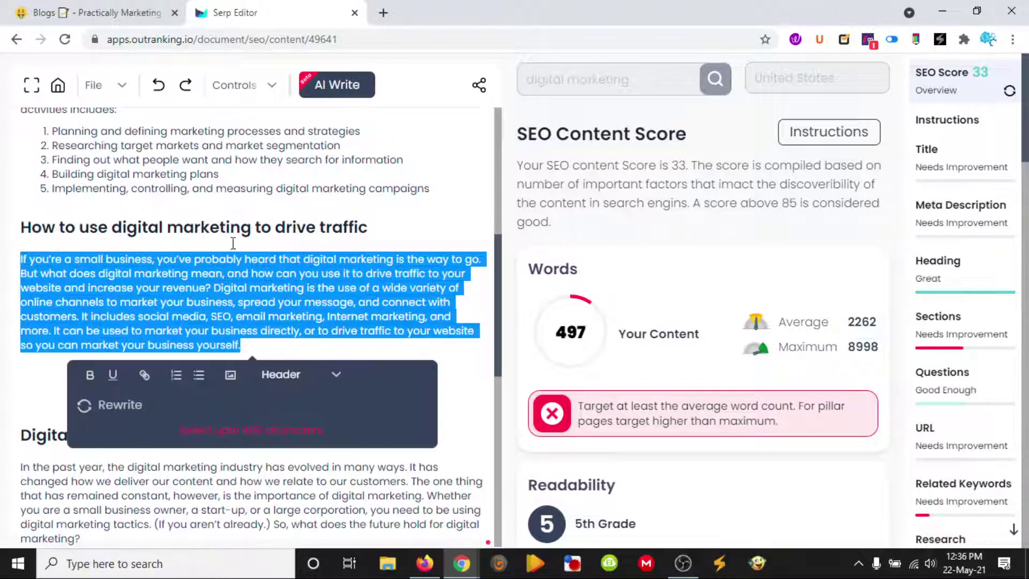
{"action": "left_click", "coordinate": [337, 85]}
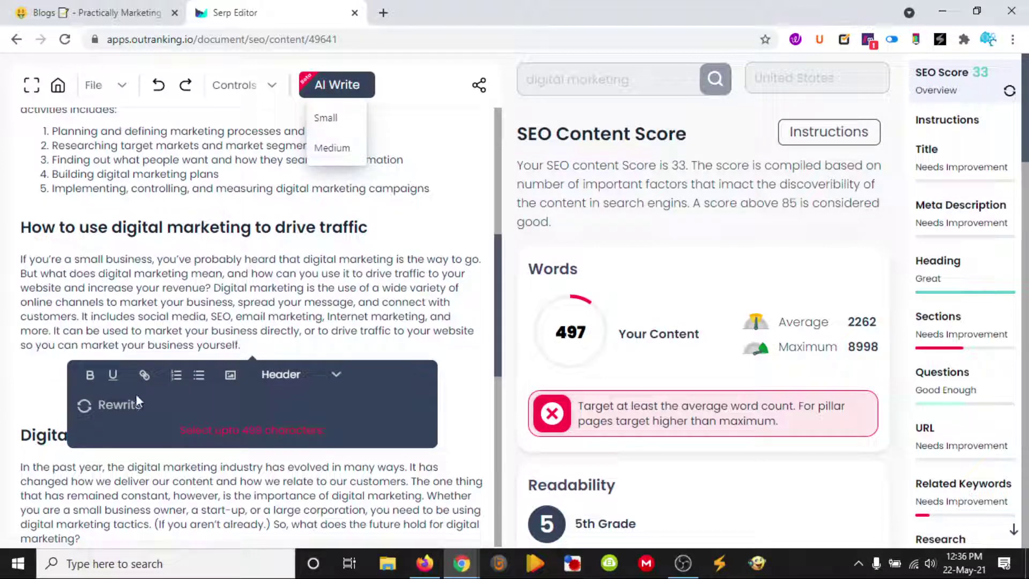
{"action": "left_click", "coordinate": [138, 403]}
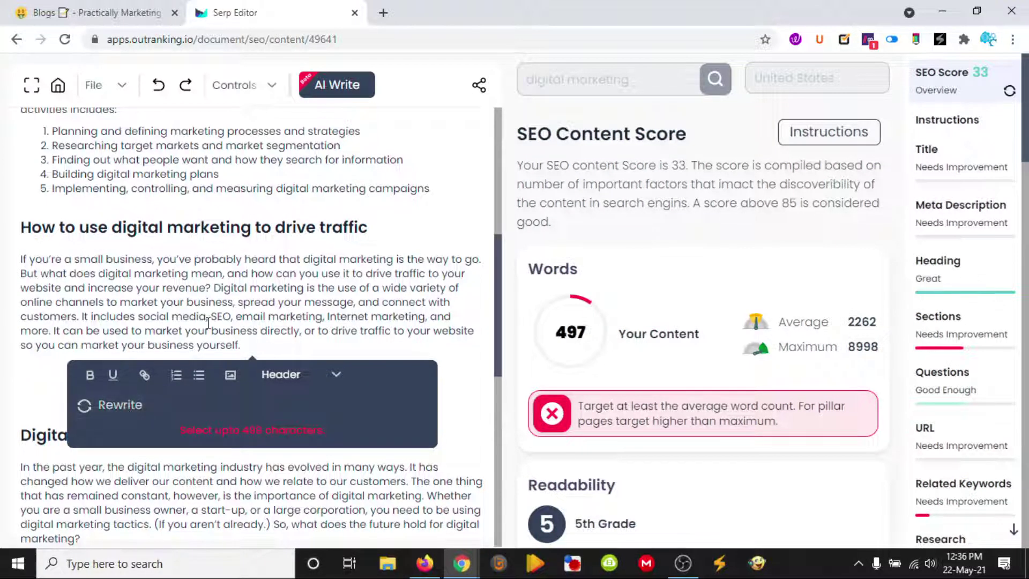
{"action": "left_click", "coordinate": [251, 346]}
{"action": "left_click_drag", "start_coordinate": [43, 261], "coordinate": [20, 259]}
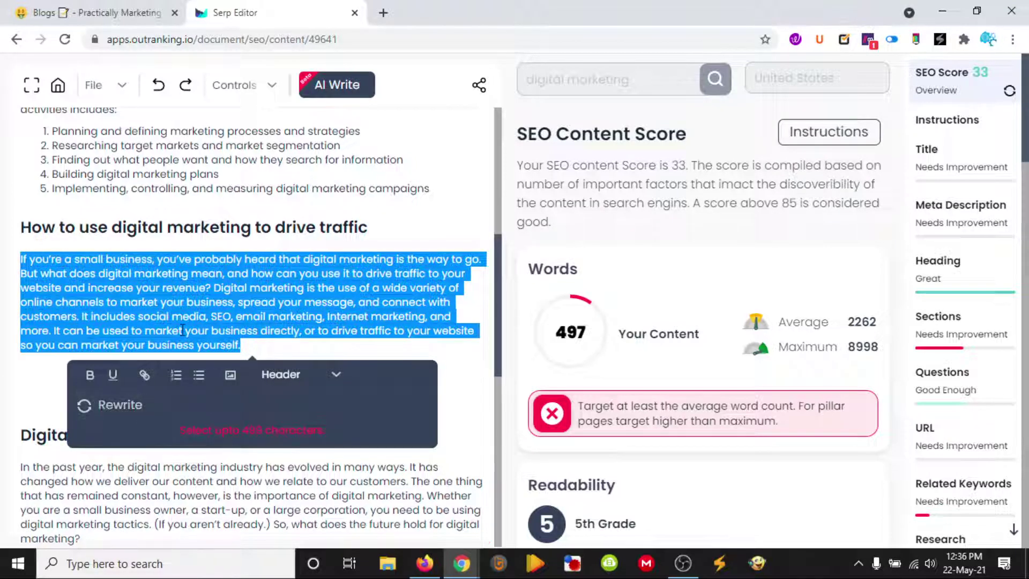
{"action": "left_click", "coordinate": [195, 301]}
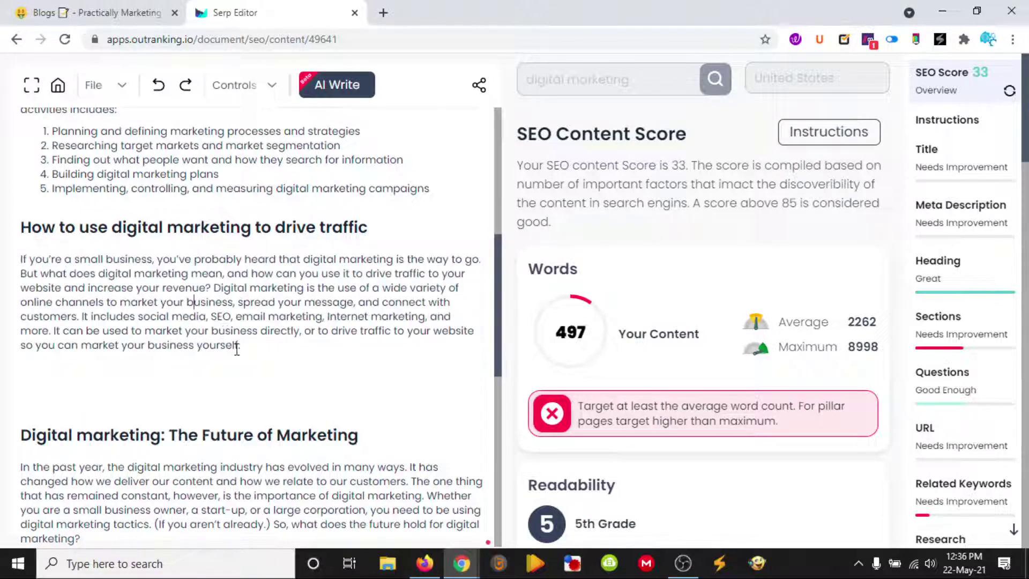
Run a Medium then a Small AI Write pass, stopping each, and add a new empty line
{"action": "left_click", "coordinate": [337, 95]}
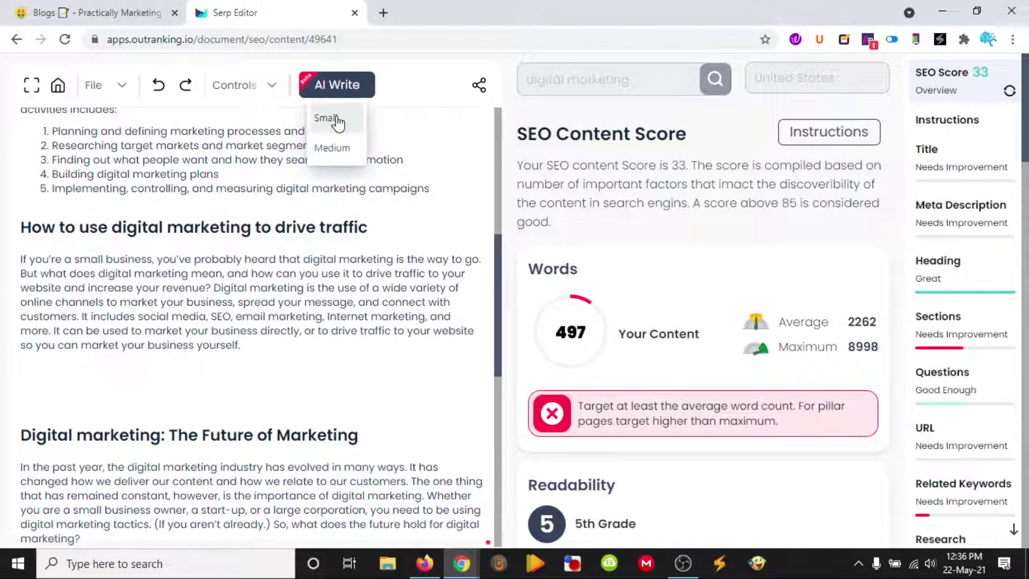
{"action": "left_click", "coordinate": [332, 150]}
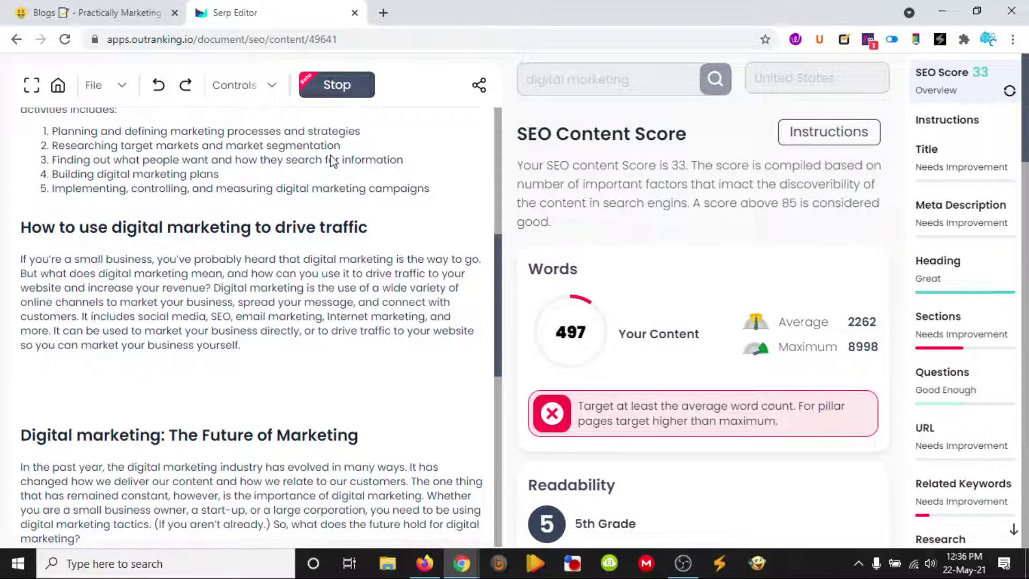
{"action": "left_click", "coordinate": [333, 92]}
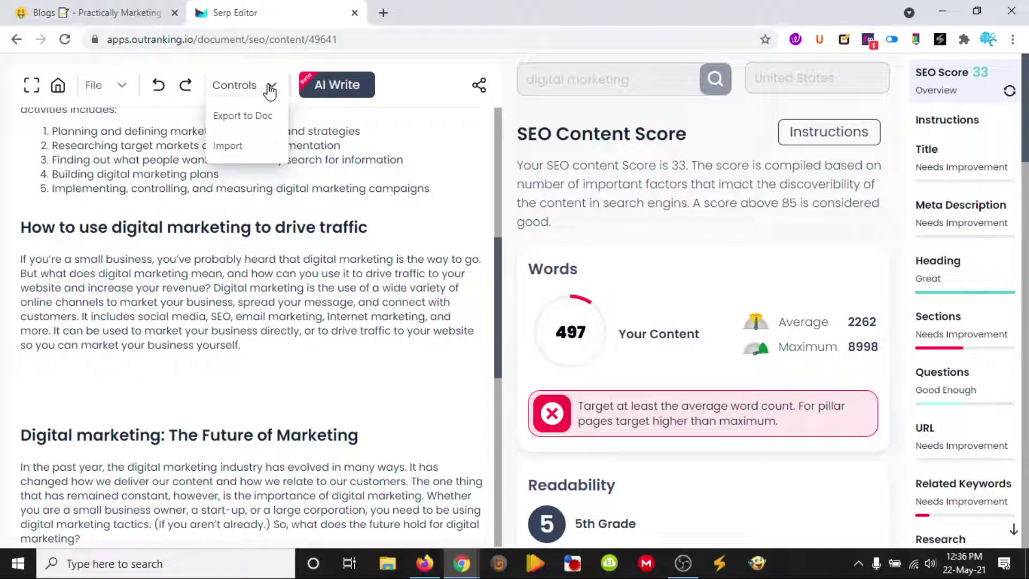
{"action": "mouse_move", "coordinate": [356, 98]}
{"action": "left_click", "coordinate": [330, 119]}
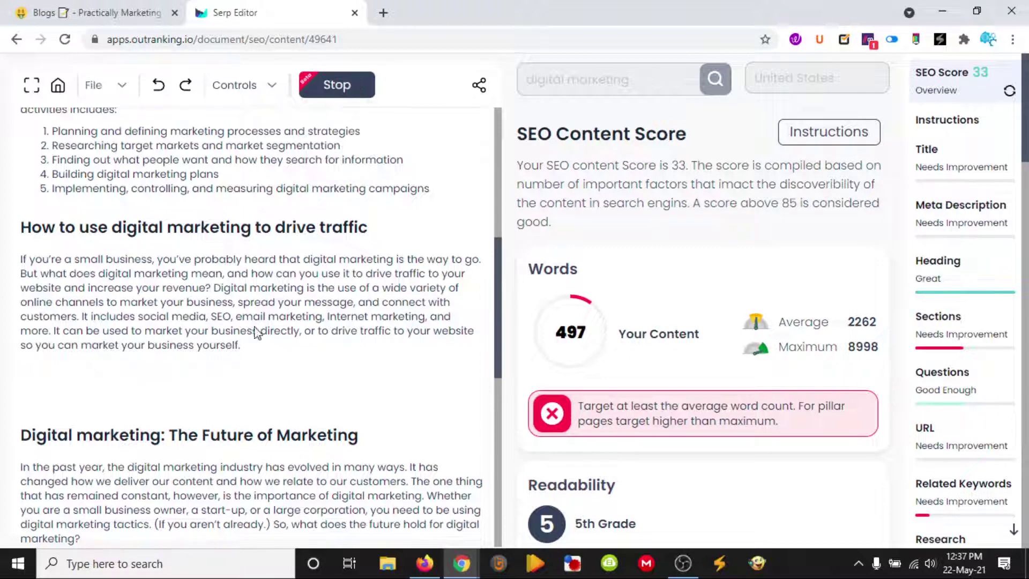
{"action": "left_click", "coordinate": [340, 85]}
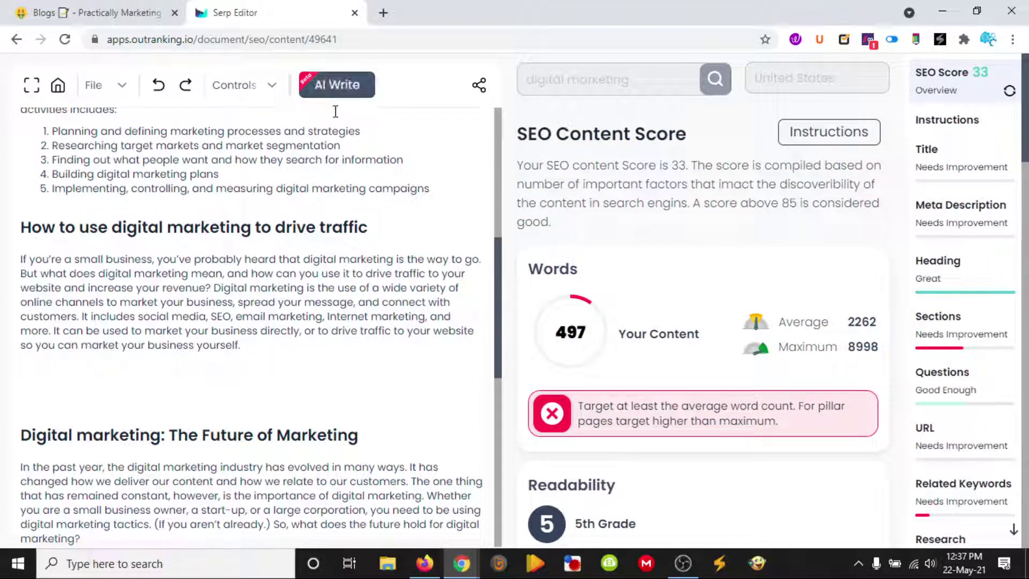
{"action": "mouse_move", "coordinate": [342, 85]}
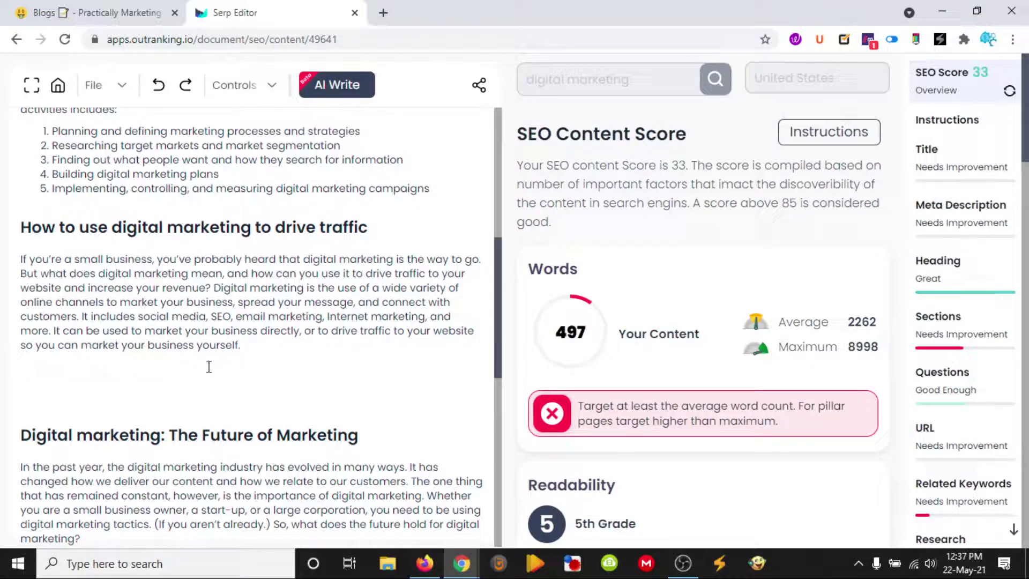
{"action": "key", "text": "Return"}
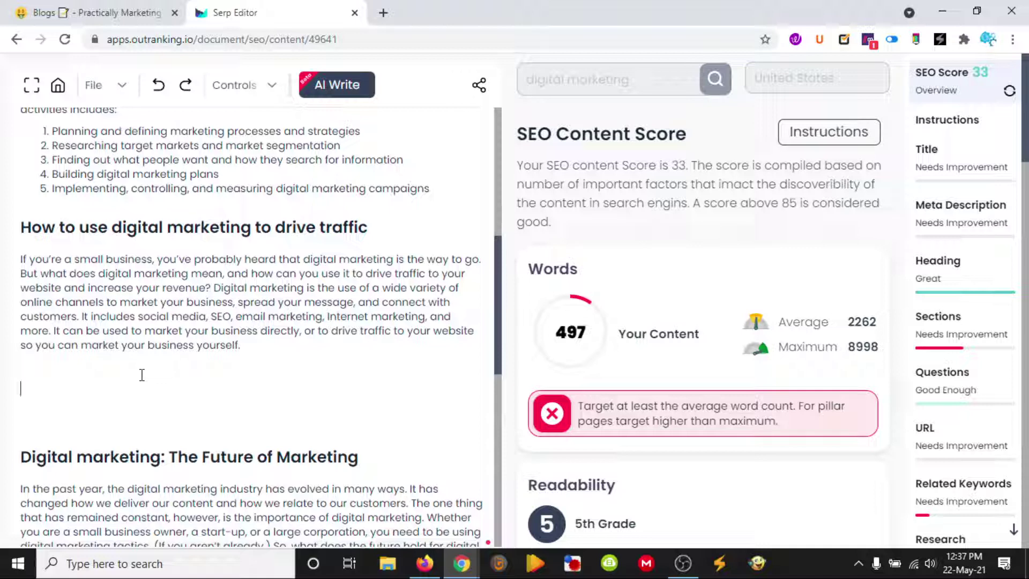
Type 'Digital marketing has come a long way' and let AI Write continue from it
{"action": "type", "text": "Digital mark"}
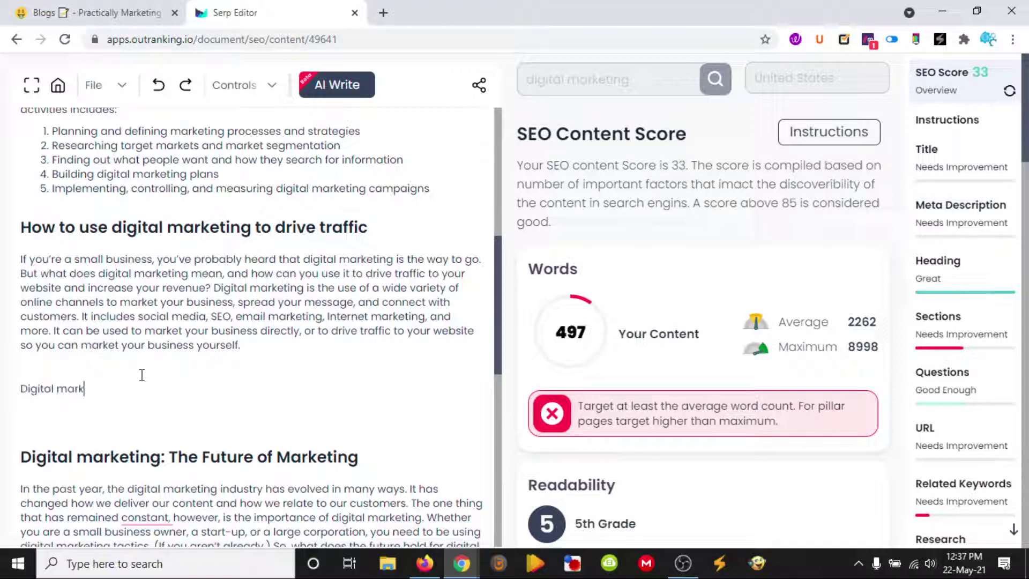
{"action": "type", "text": "eting has come a long way"}
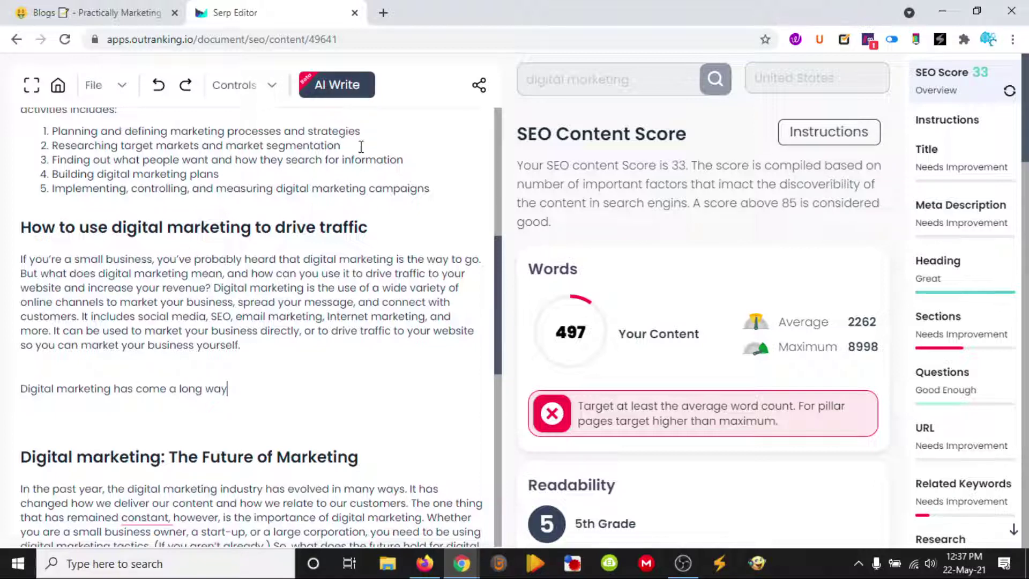
{"action": "left_click", "coordinate": [336, 84]}
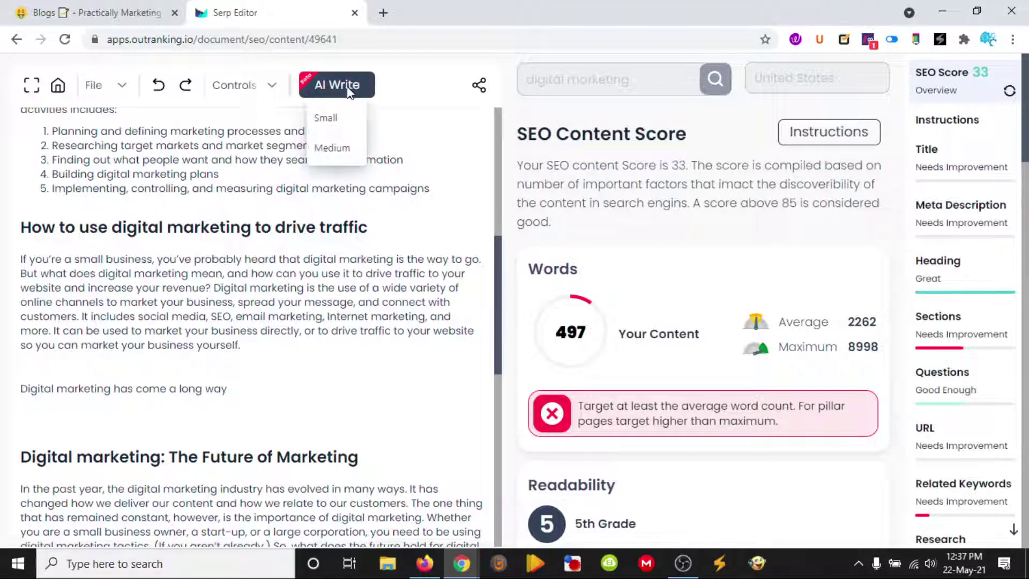
{"action": "left_click", "coordinate": [328, 114]}
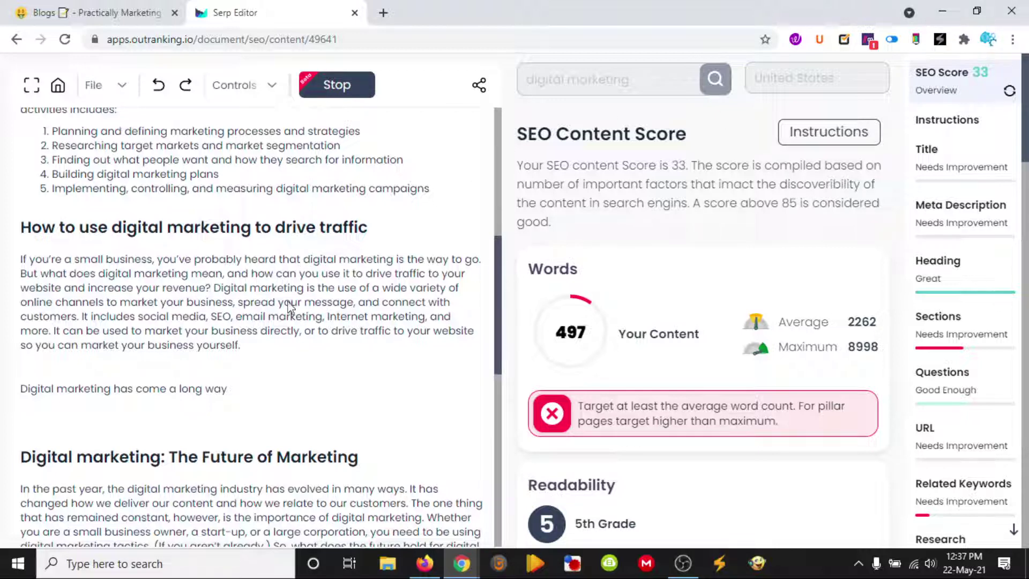
{"action": "left_click", "coordinate": [345, 88]}
{"action": "scroll", "coordinate": [317, 293], "scroll_direction": "down", "scroll_amount": 8}
{"action": "scroll", "coordinate": [318, 292], "scroll_direction": "down", "scroll_amount": 2}
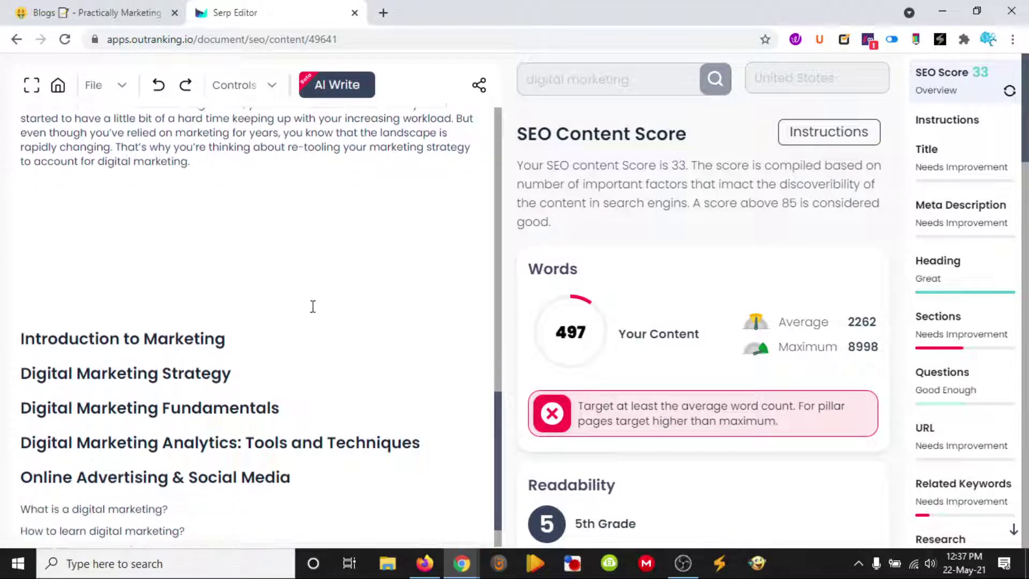
{"action": "scroll", "coordinate": [313, 306], "scroll_direction": "up", "scroll_amount": 5}
{"action": "scroll", "coordinate": [282, 373], "scroll_direction": "up", "scroll_amount": 10}
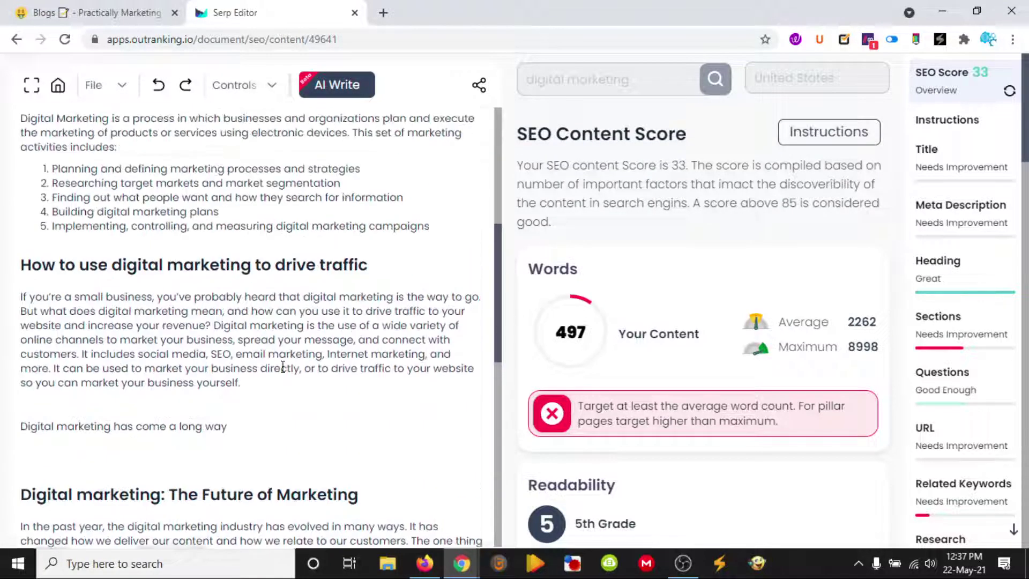
{"action": "scroll", "coordinate": [282, 366], "scroll_direction": "down", "scroll_amount": 5}
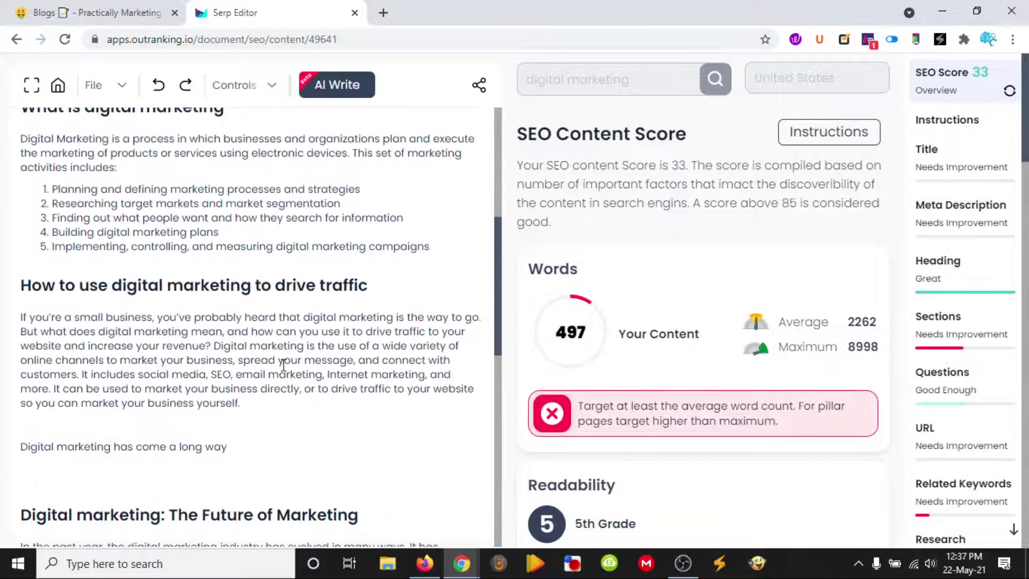
{"action": "left_click", "coordinate": [324, 89]}
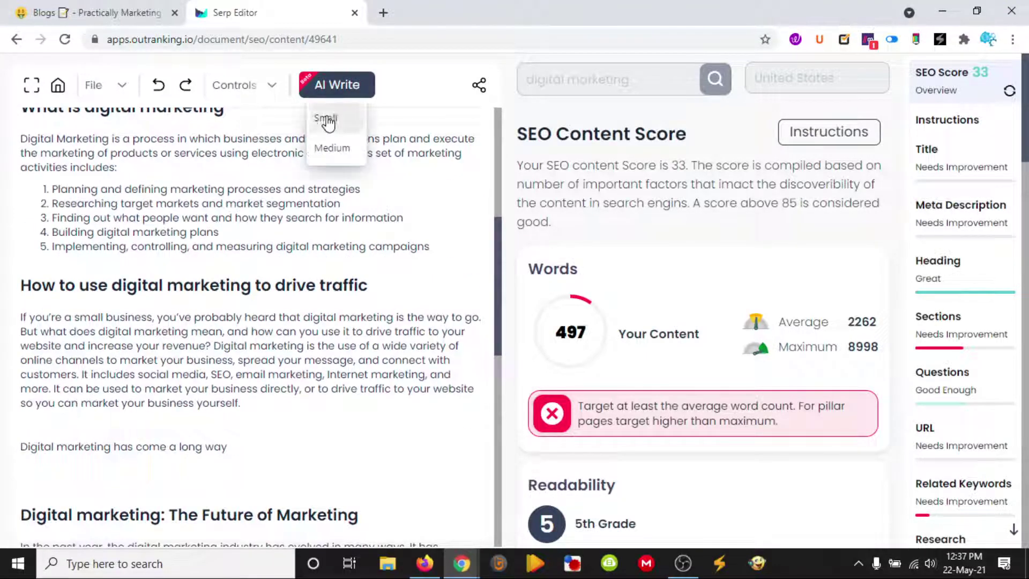
{"action": "left_click", "coordinate": [327, 118]}
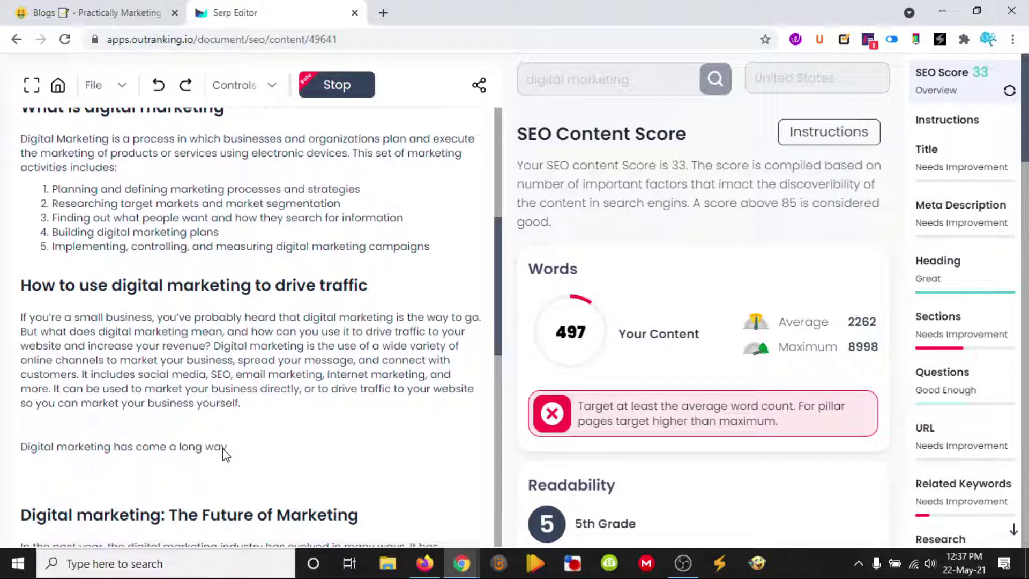
{"action": "left_click", "coordinate": [356, 89]}
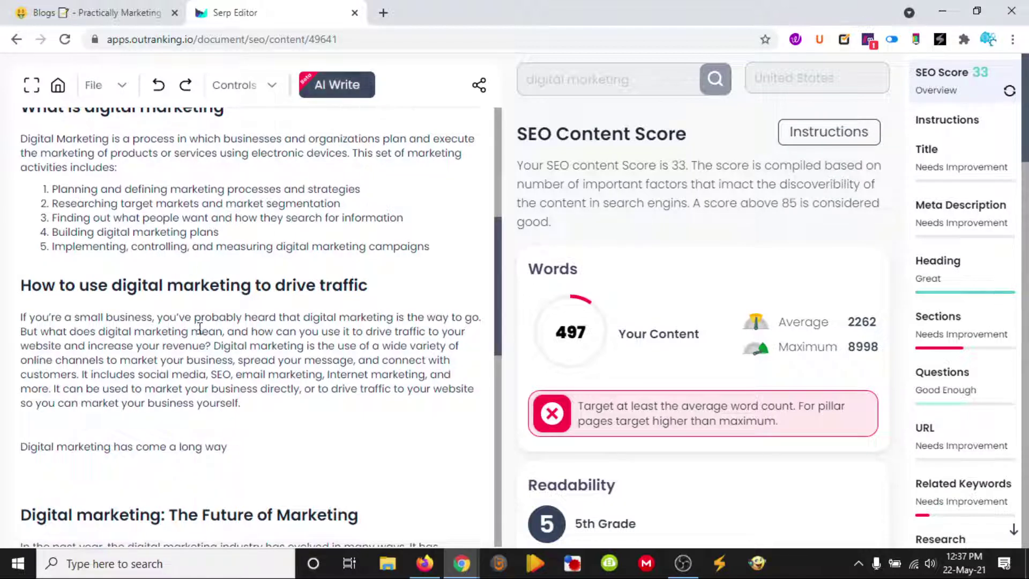
{"action": "left_click", "coordinate": [332, 85]}
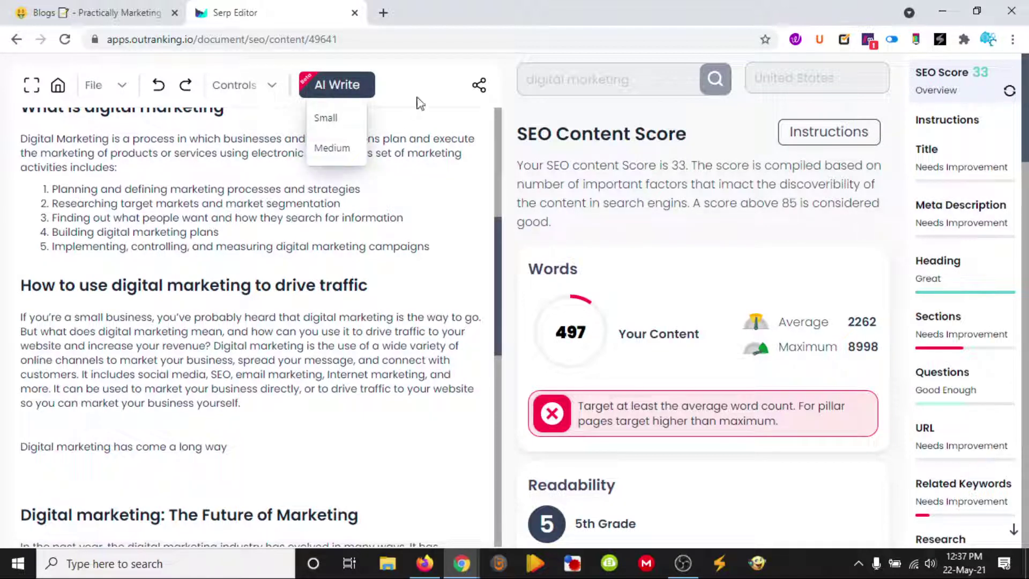
{"action": "left_click", "coordinate": [251, 442]}
{"action": "left_click", "coordinate": [339, 91]}
{"action": "left_click", "coordinate": [247, 454]}
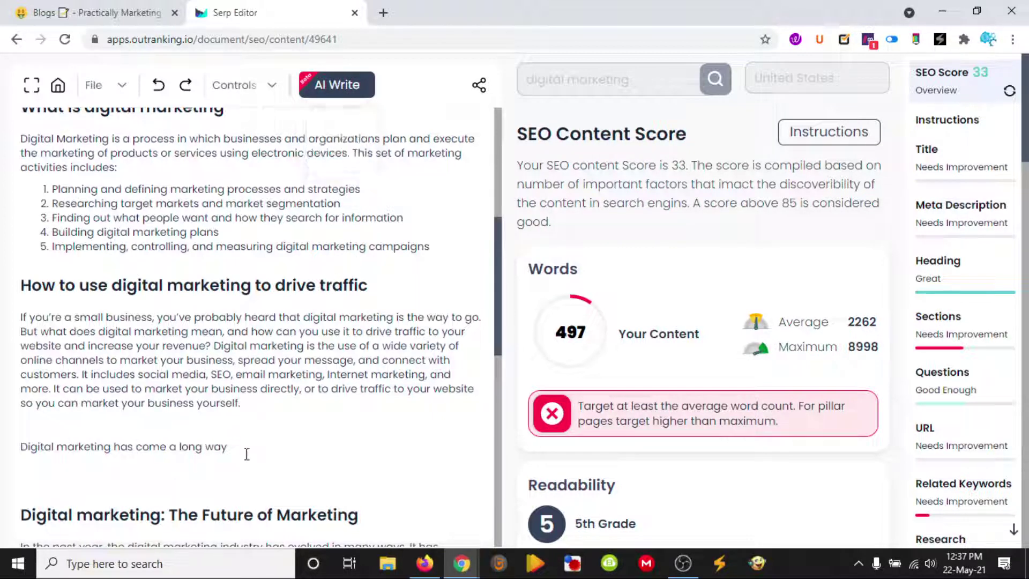
{"action": "left_click", "coordinate": [340, 90]}
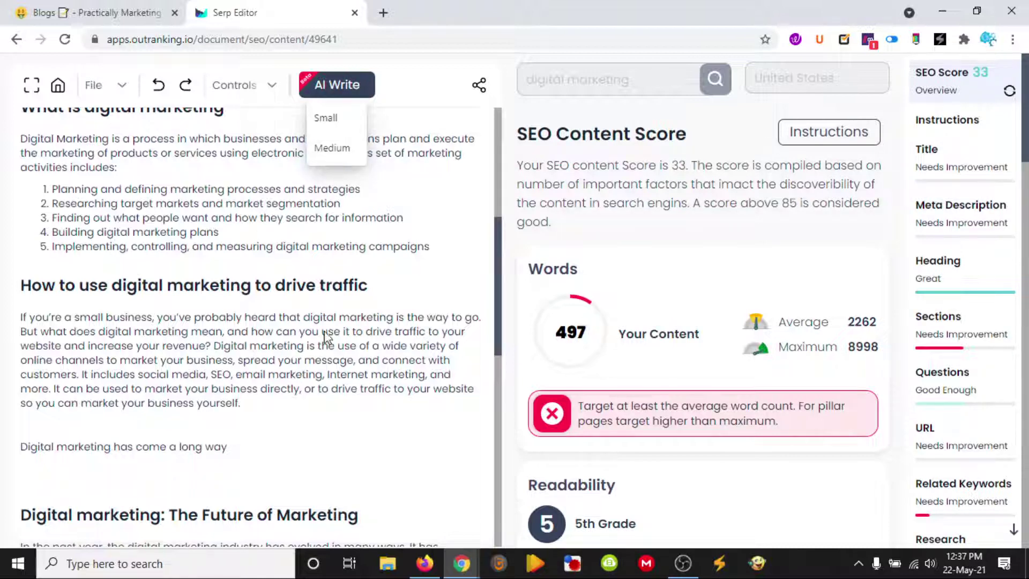
{"action": "left_click", "coordinate": [378, 350]}
{"action": "scroll", "coordinate": [226, 303], "scroll_direction": "down", "scroll_amount": 10}
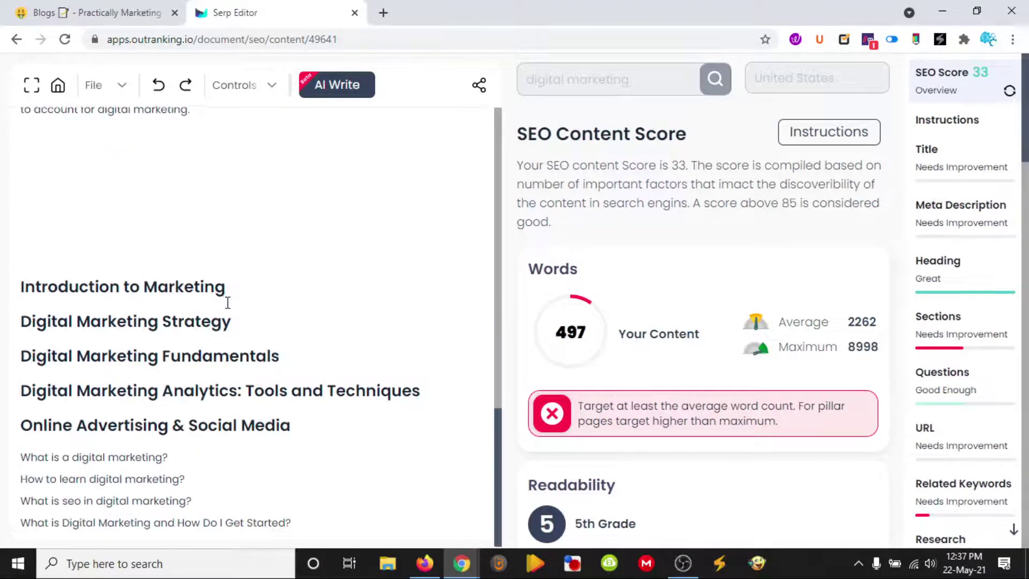
{"action": "scroll", "coordinate": [225, 301], "scroll_direction": "up", "scroll_amount": 6}
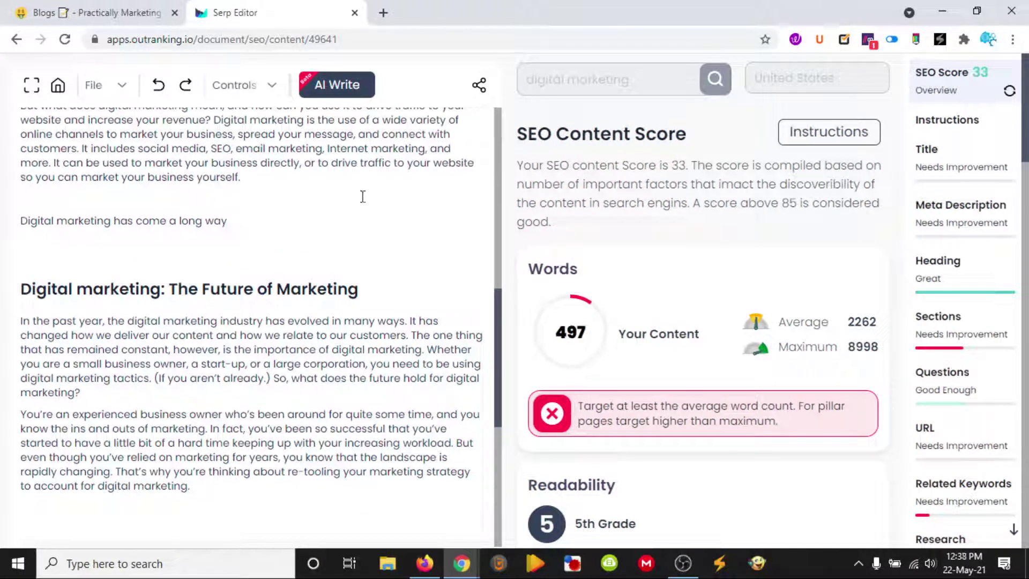
Compare the Nichesss cost-effective paragraph with the Outranking draft until it shows 540 words at 6th Grade
{"action": "left_click", "coordinate": [120, 10]}
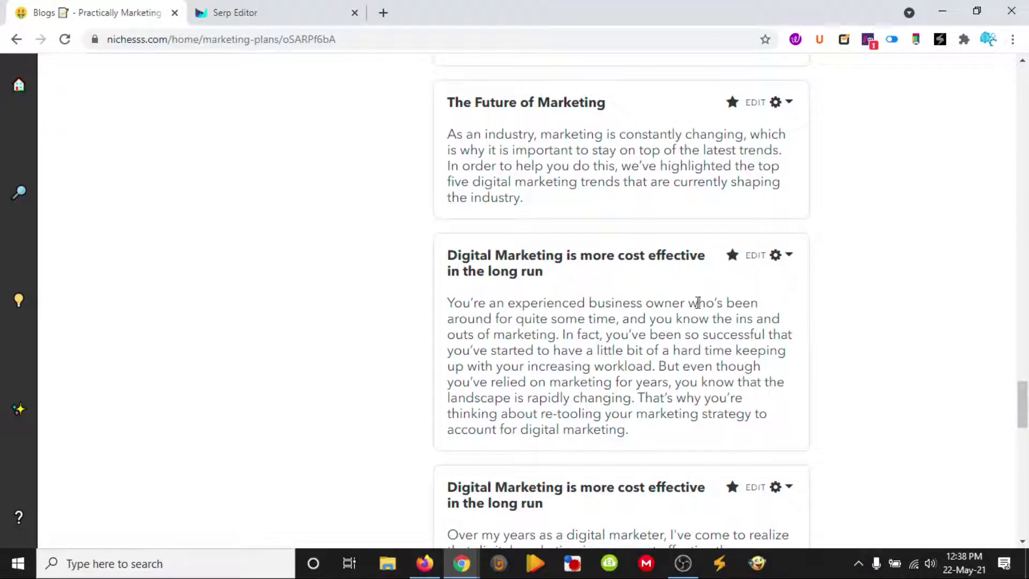
{"action": "left_click", "coordinate": [248, 11]}
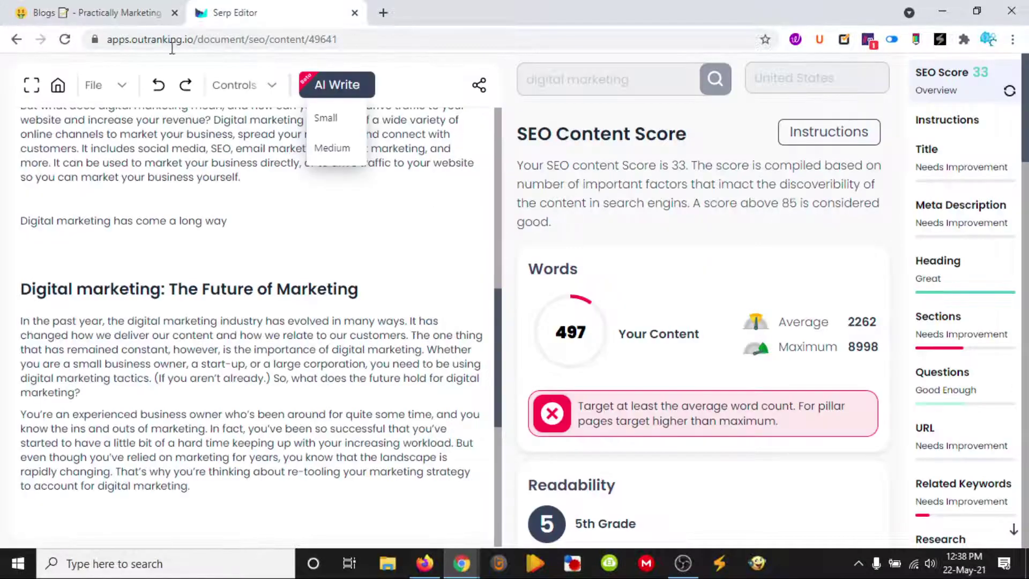
{"action": "left_click", "coordinate": [153, 16]}
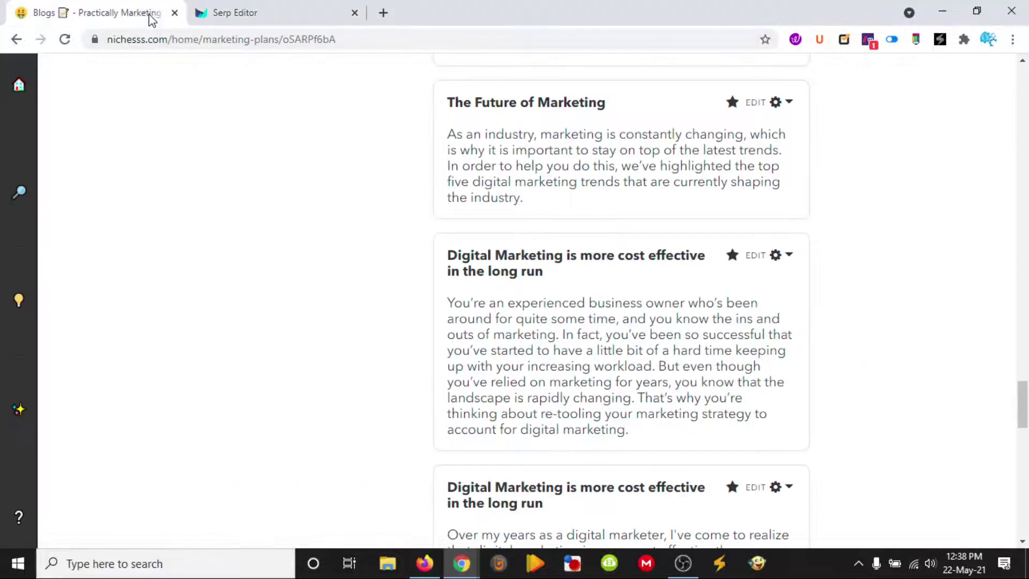
{"action": "left_click", "coordinate": [276, 12]}
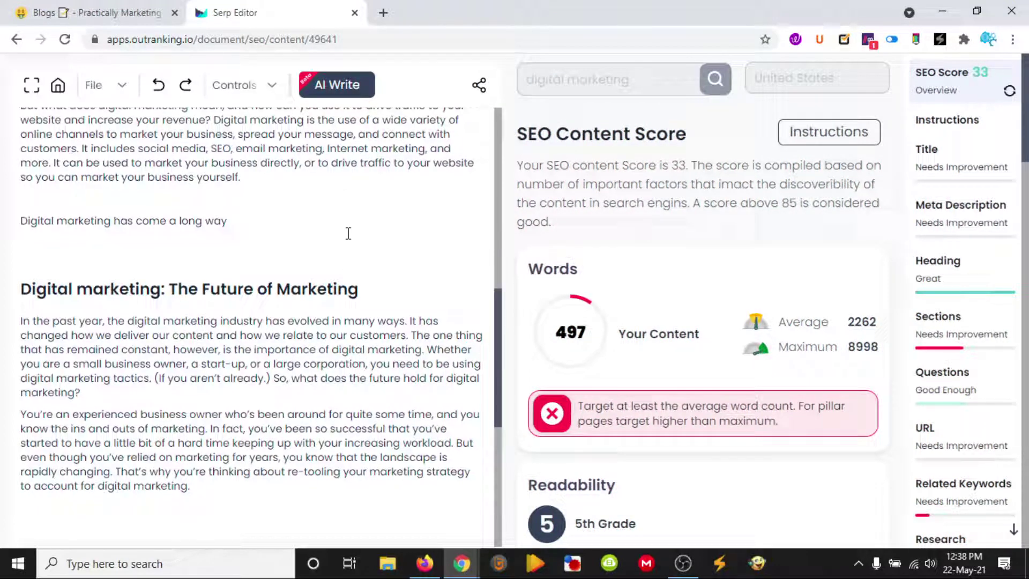
{"action": "left_click", "coordinate": [119, 12]}
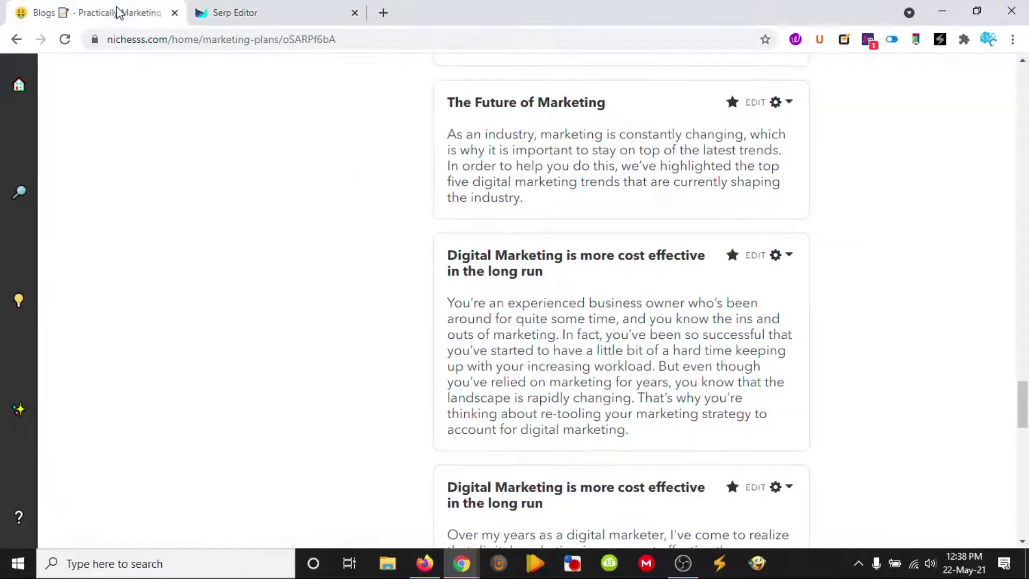
{"action": "left_click", "coordinate": [234, 7]}
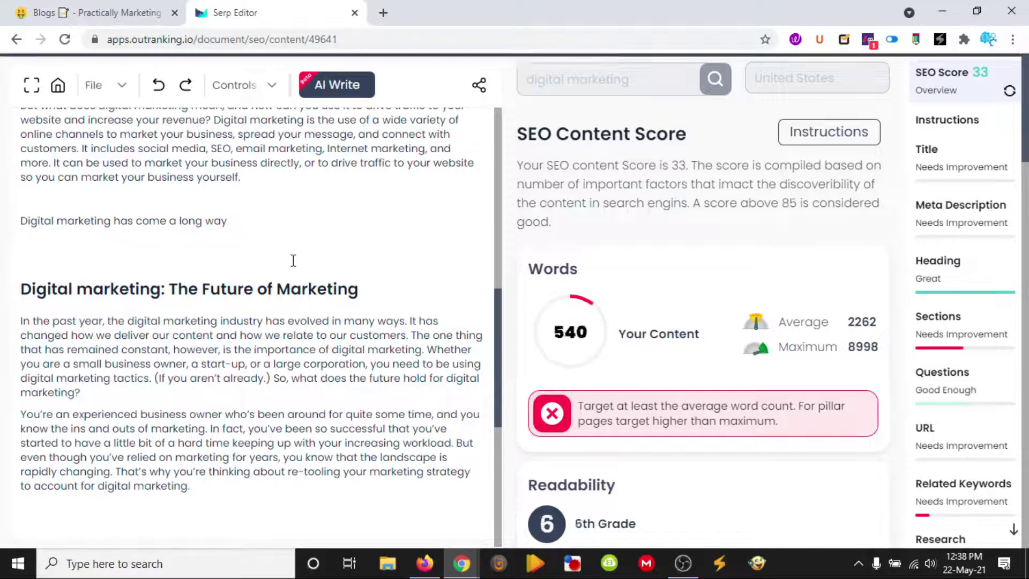
{"action": "left_click", "coordinate": [338, 89]}
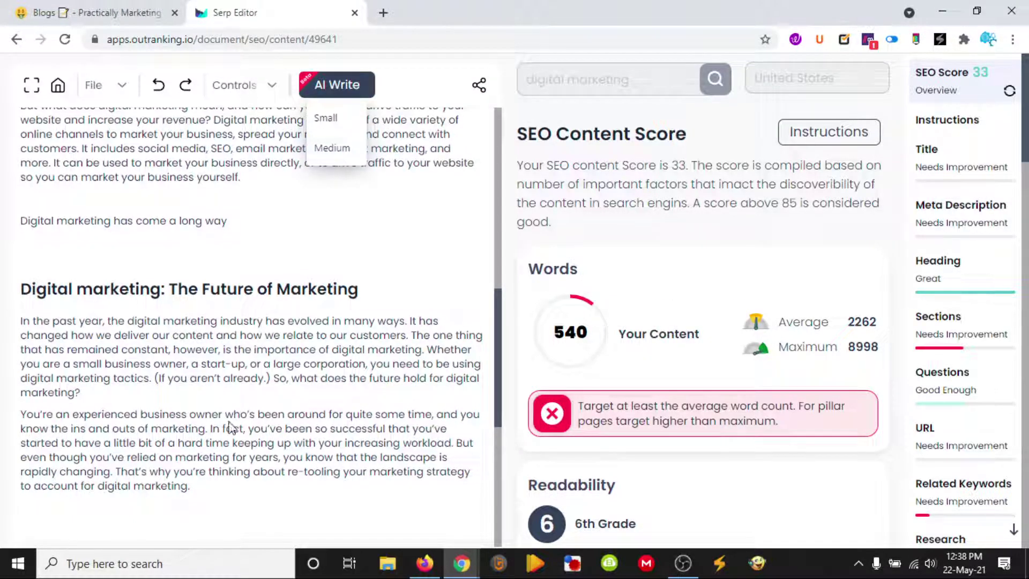
Reword the pasted Future of Marketing paragraph with Rewrite
{"action": "left_click", "coordinate": [25, 416]}
{"action": "mouse_move", "coordinate": [26, 416]}
{"action": "left_mouse_down"}
{"action": "mouse_move", "coordinate": [207, 490]}
{"action": "mouse_move", "coordinate": [9, 420]}
{"action": "left_mouse_up"}
{"action": "left_click", "coordinate": [113, 386]}
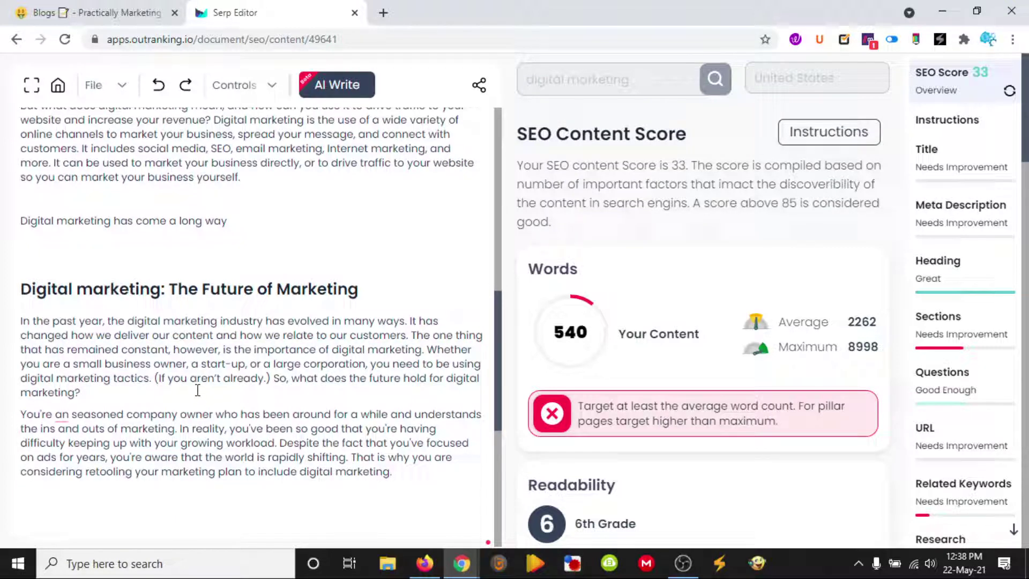
Reword the drive-traffic section's paragraph with Rewrite
{"action": "scroll", "coordinate": [197, 390], "scroll_direction": "up", "scroll_amount": 3}
{"action": "scroll", "coordinate": [251, 418], "scroll_direction": "down", "scroll_amount": 3}
{"action": "scroll", "coordinate": [260, 299], "scroll_direction": "up", "scroll_amount": 2}
{"action": "left_click_drag", "start_coordinate": [245, 255], "coordinate": [21, 164]}
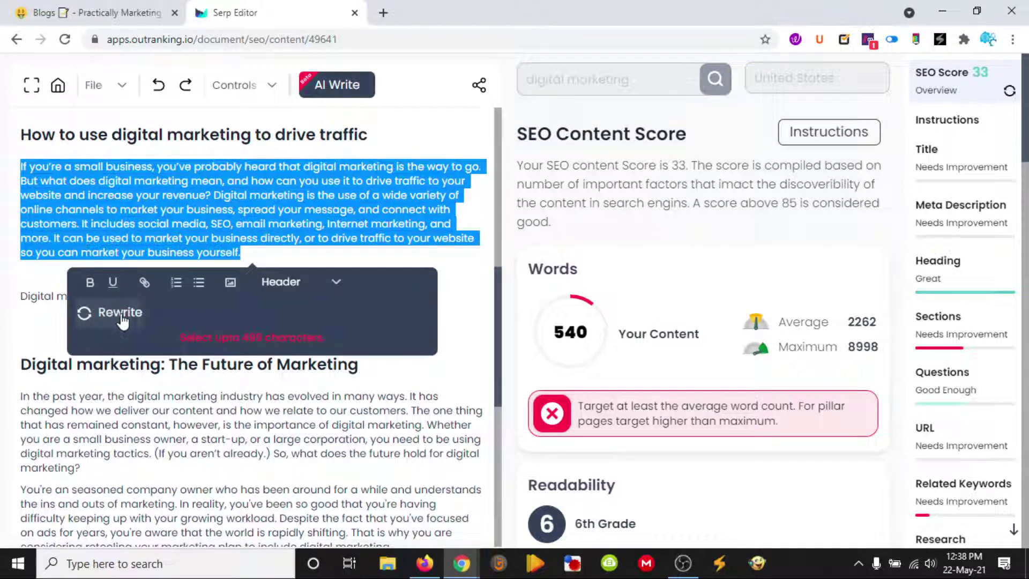
{"action": "left_click", "coordinate": [138, 224]}
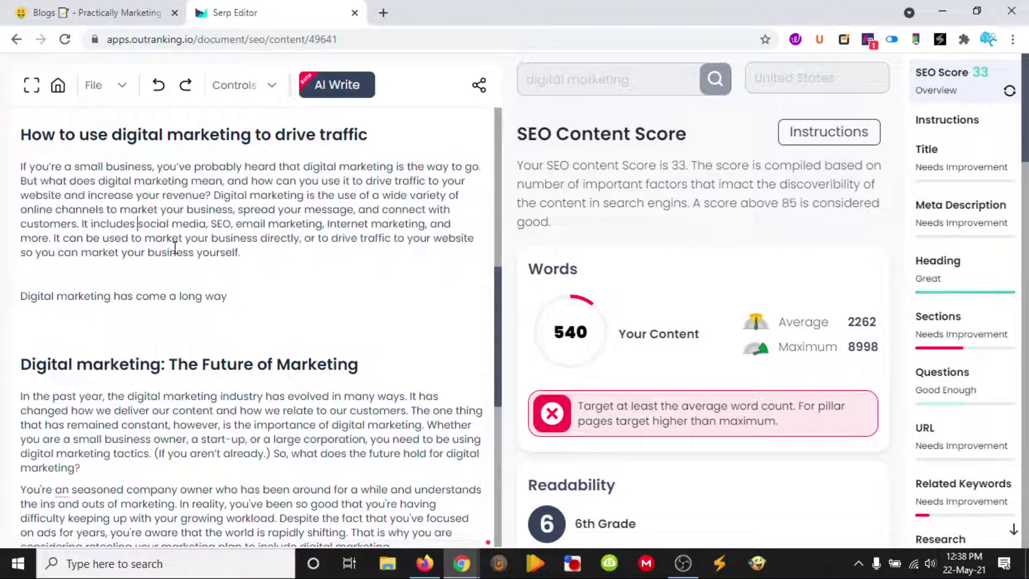
{"action": "left_click_drag", "start_coordinate": [252, 255], "coordinate": [215, 197]}
{"action": "left_click", "coordinate": [123, 313]}
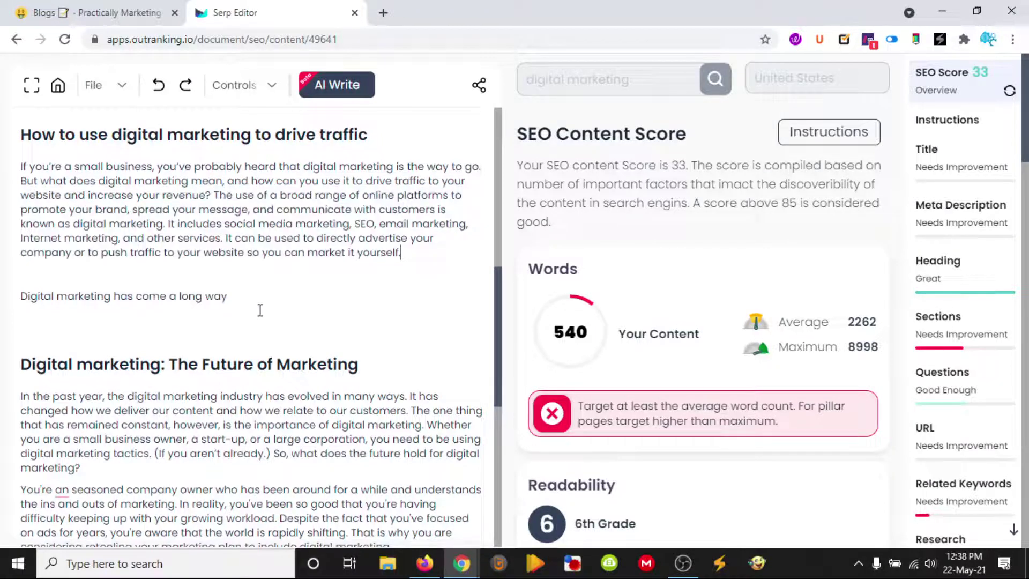
Split the drive-traffic paragraph after 'revenue?' and reword the shorter opening part
{"action": "key", "text": "Return"}
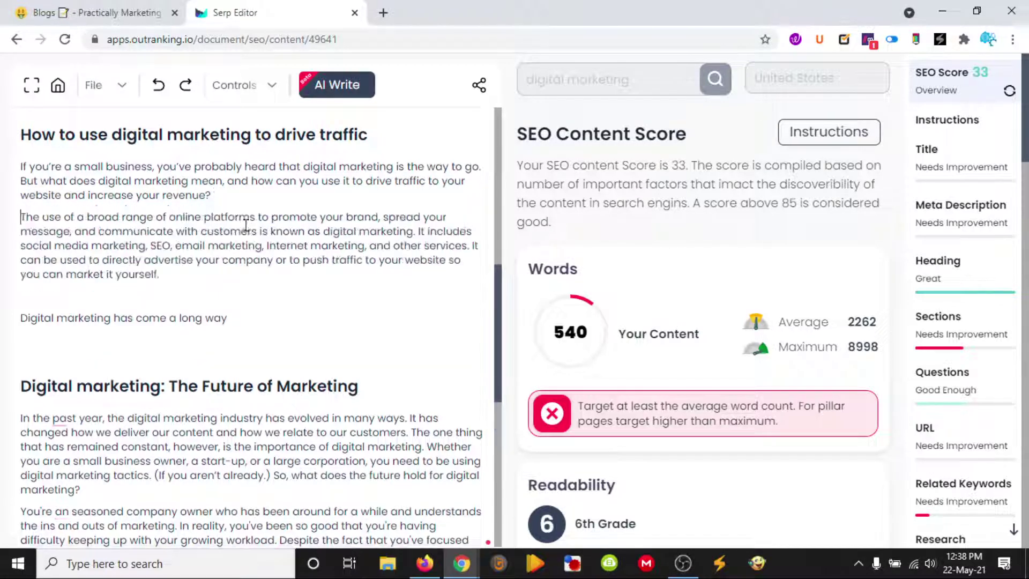
{"action": "left_click_drag", "start_coordinate": [213, 196], "coordinate": [20, 166]}
{"action": "left_click", "coordinate": [110, 255]}
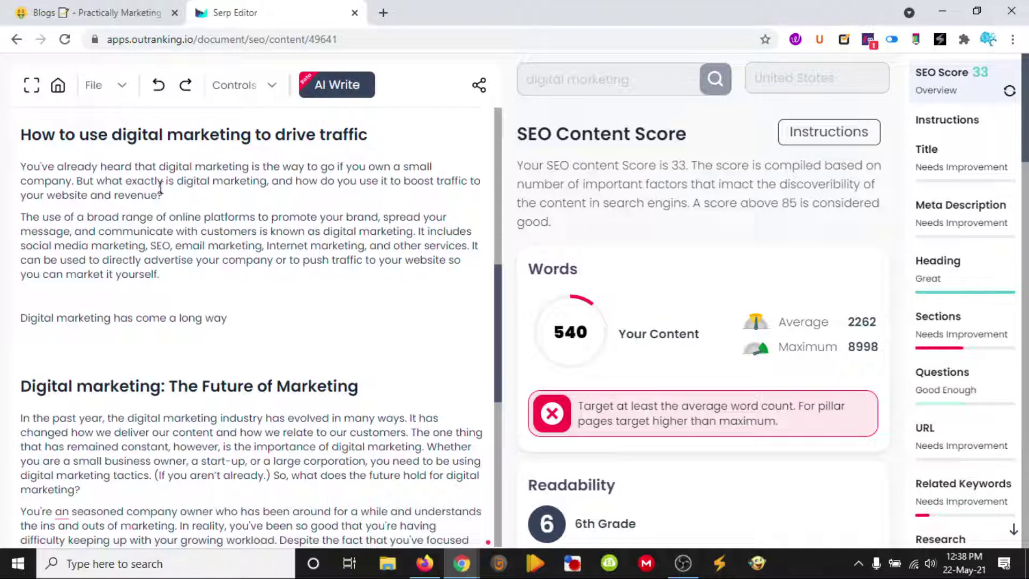
{"action": "left_click", "coordinate": [115, 16]}
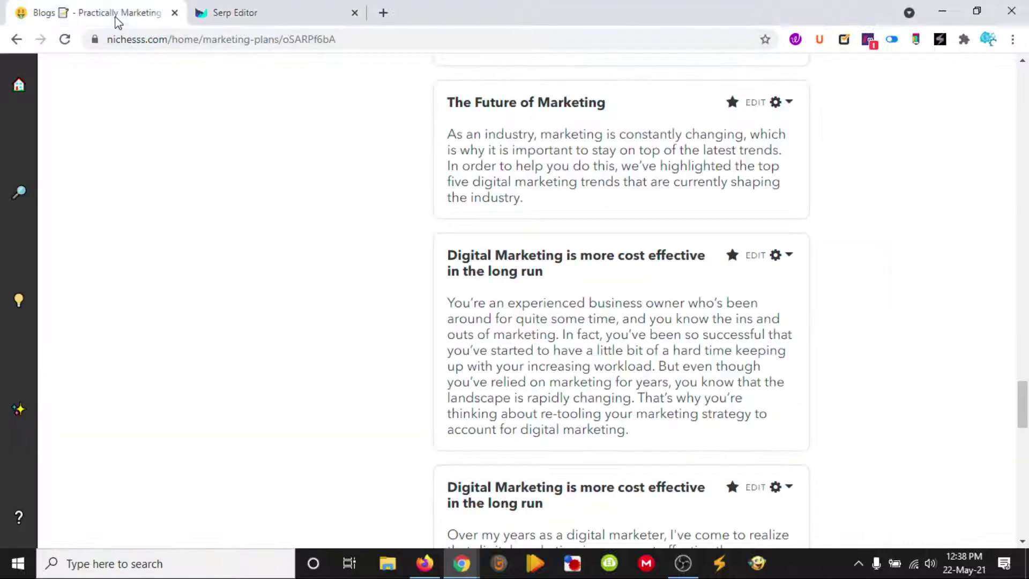
Request a Medium AI Write continuation of 'Digital marketing has come a long way', then switch to OBS Studio
{"action": "left_click", "coordinate": [275, 20]}
{"action": "left_click", "coordinate": [333, 86]}
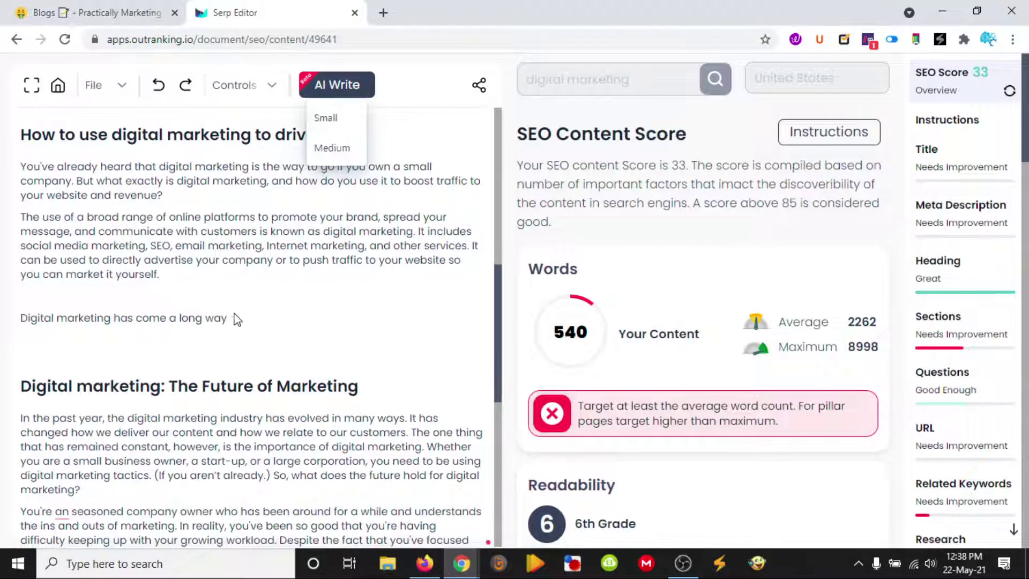
{"action": "left_click_drag", "start_coordinate": [235, 320], "coordinate": [123, 319]}
{"action": "left_click_drag", "start_coordinate": [235, 318], "coordinate": [23, 315]}
{"action": "left_click", "coordinate": [336, 84]}
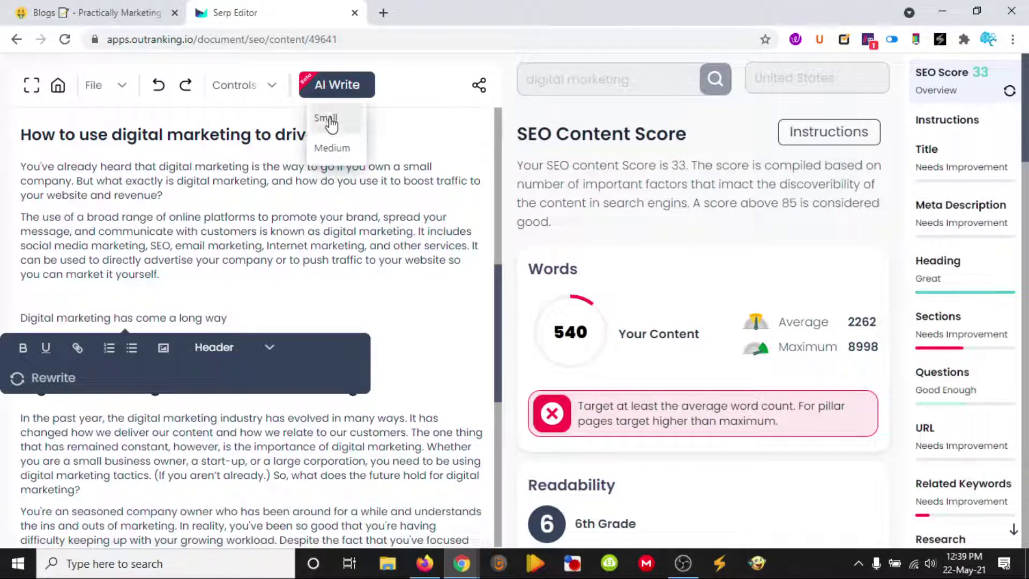
{"action": "left_click", "coordinate": [332, 146]}
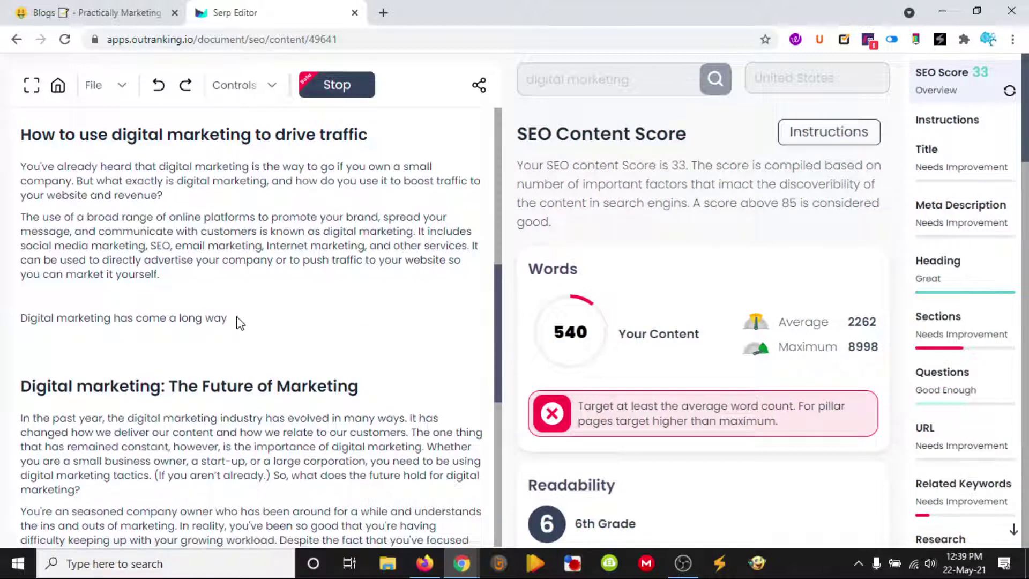
{"action": "left_click", "coordinate": [74, 12]}
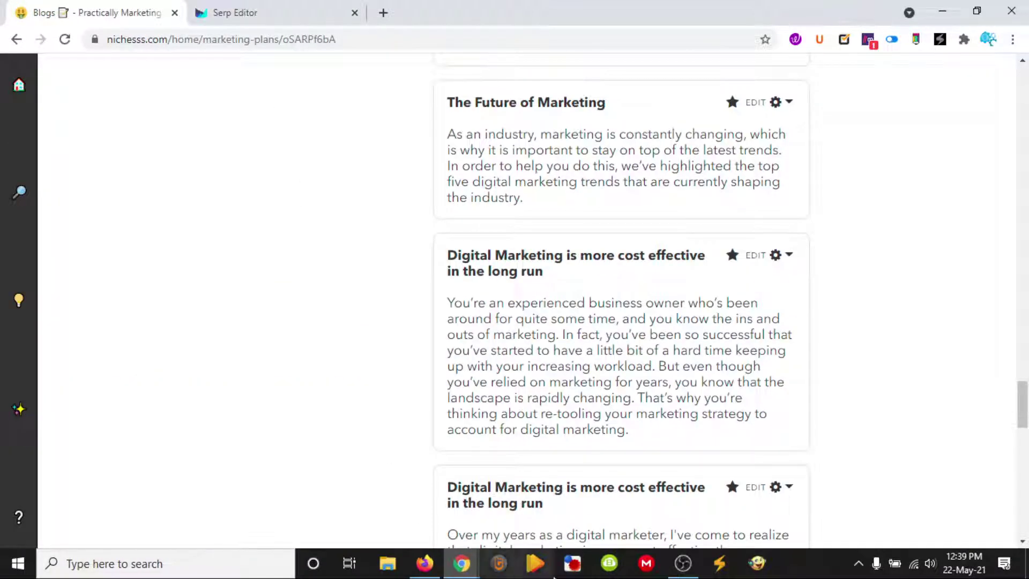
{"action": "left_click", "coordinate": [682, 562]}
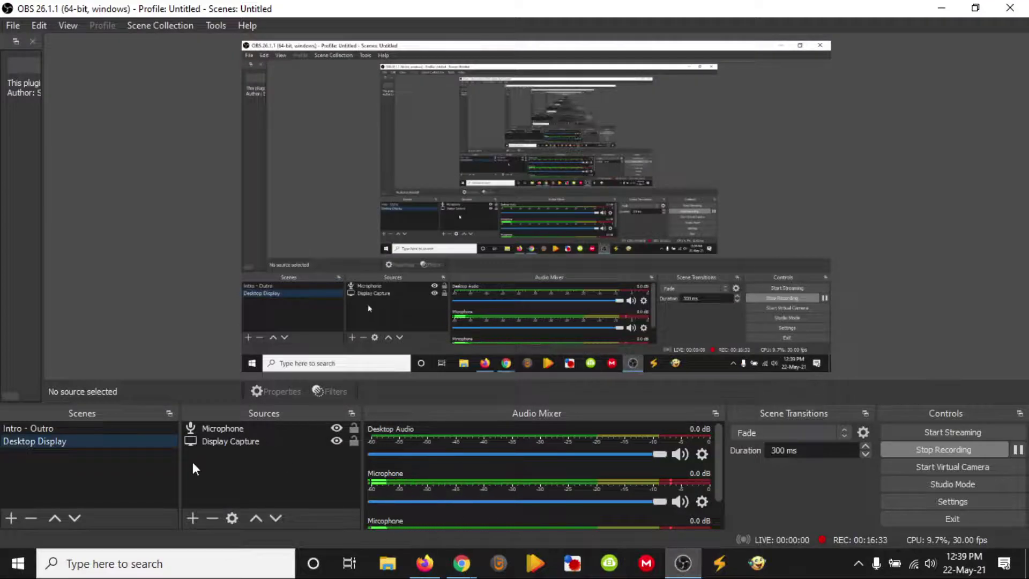